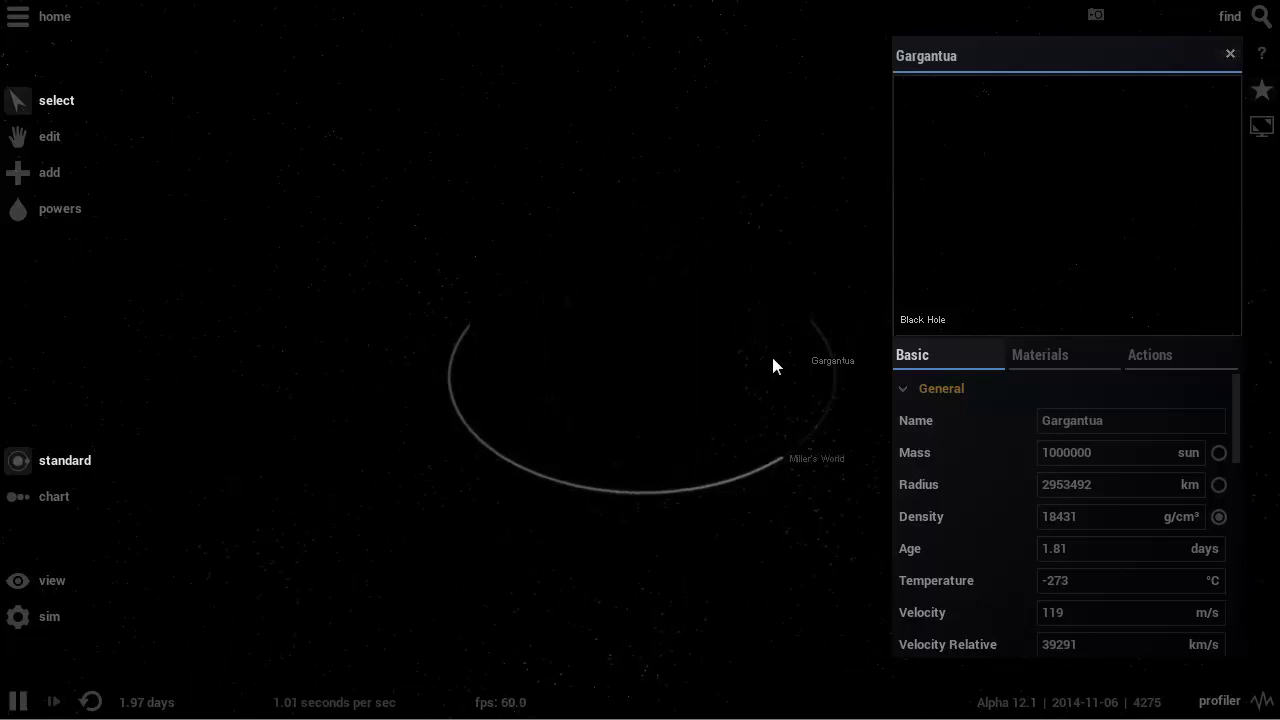
# Focus on Miller's World to examine its surface up close and its orbit around Gargantua.
pyautogui.moveTo(762, 368); pyautogui.dragTo(647, 323)
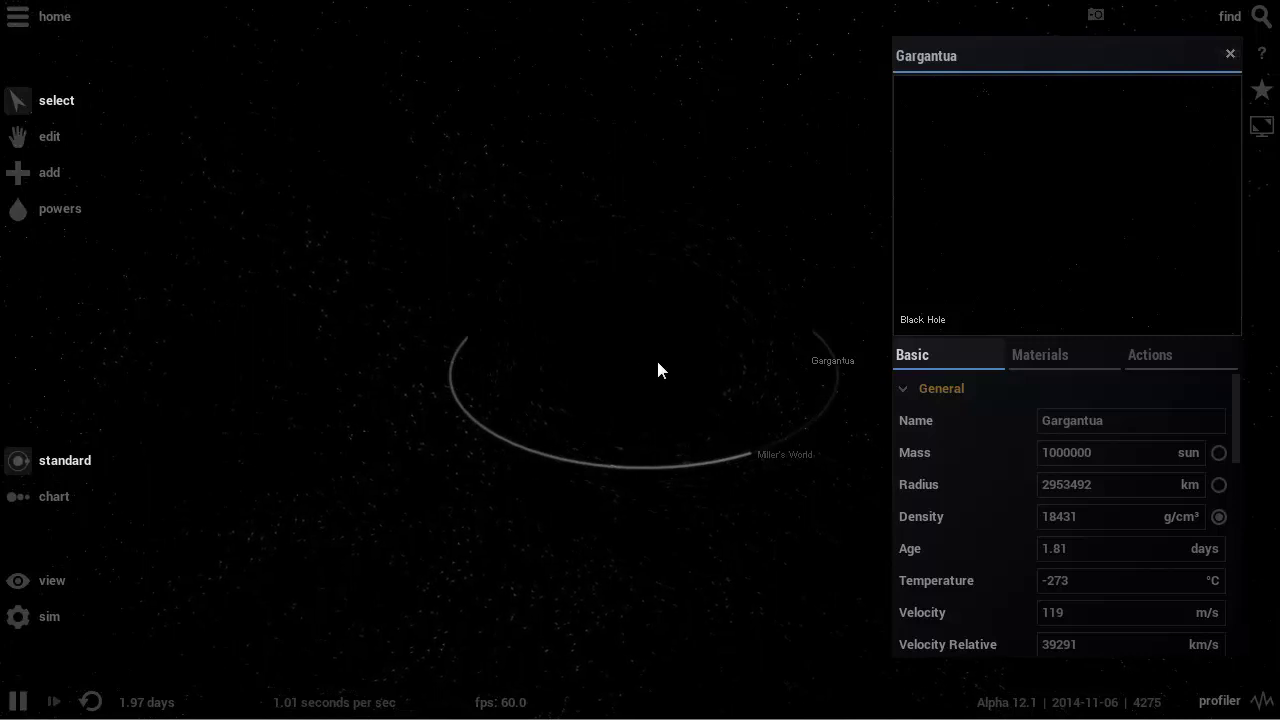
pyautogui.click(768, 446)
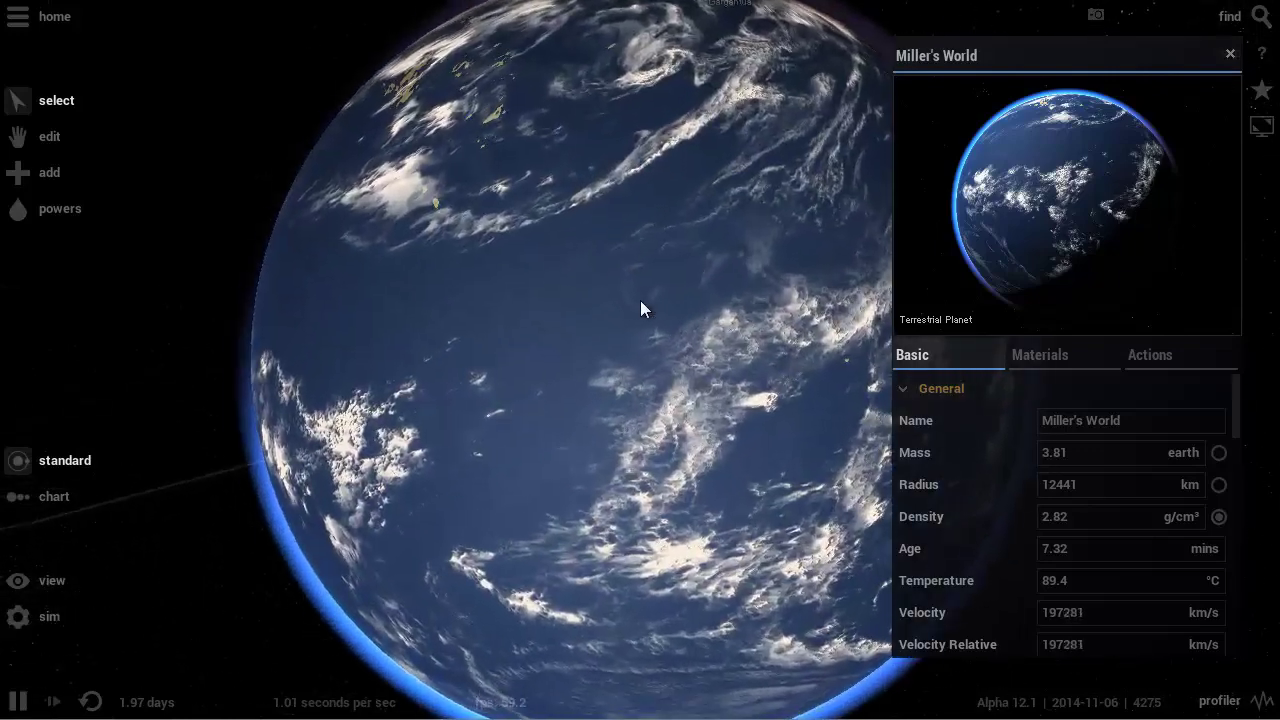
pyautogui.scroll(-4, 640, 309)
pyautogui.scroll(-3, 568, 262)
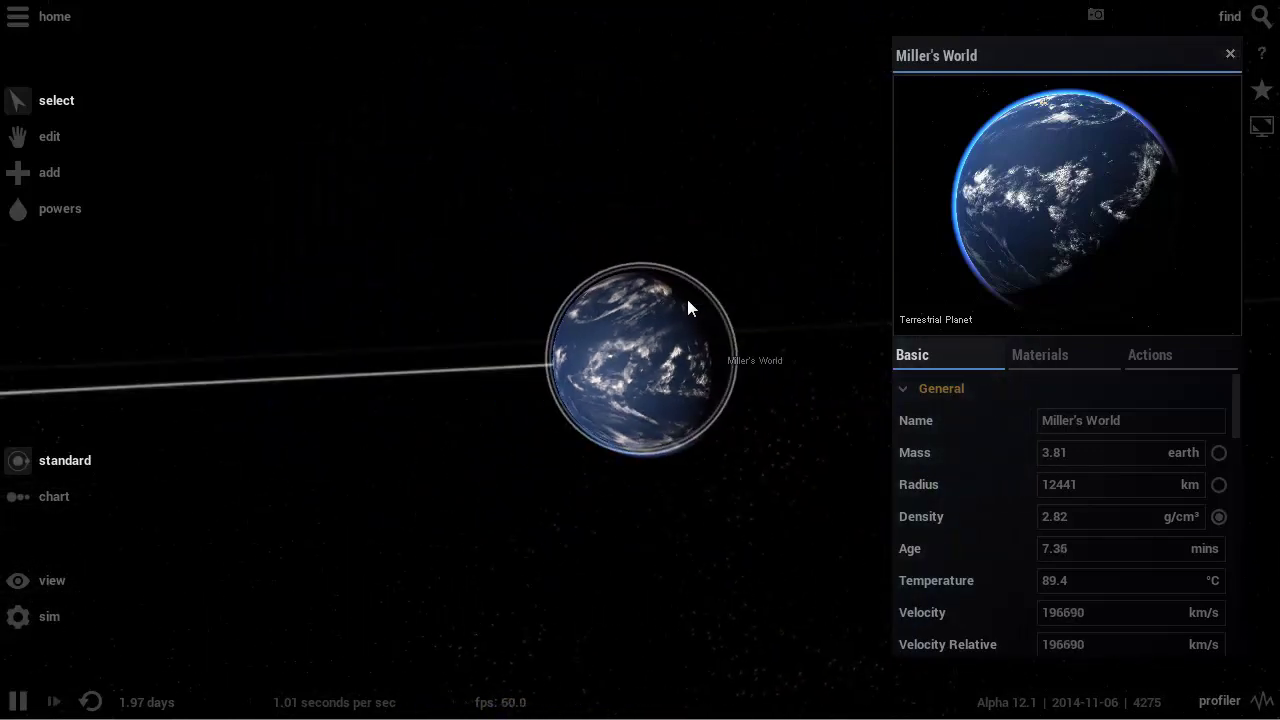
pyautogui.moveTo(687, 299); pyautogui.dragTo(504, 184)
pyautogui.scroll(-3, 657, 248)
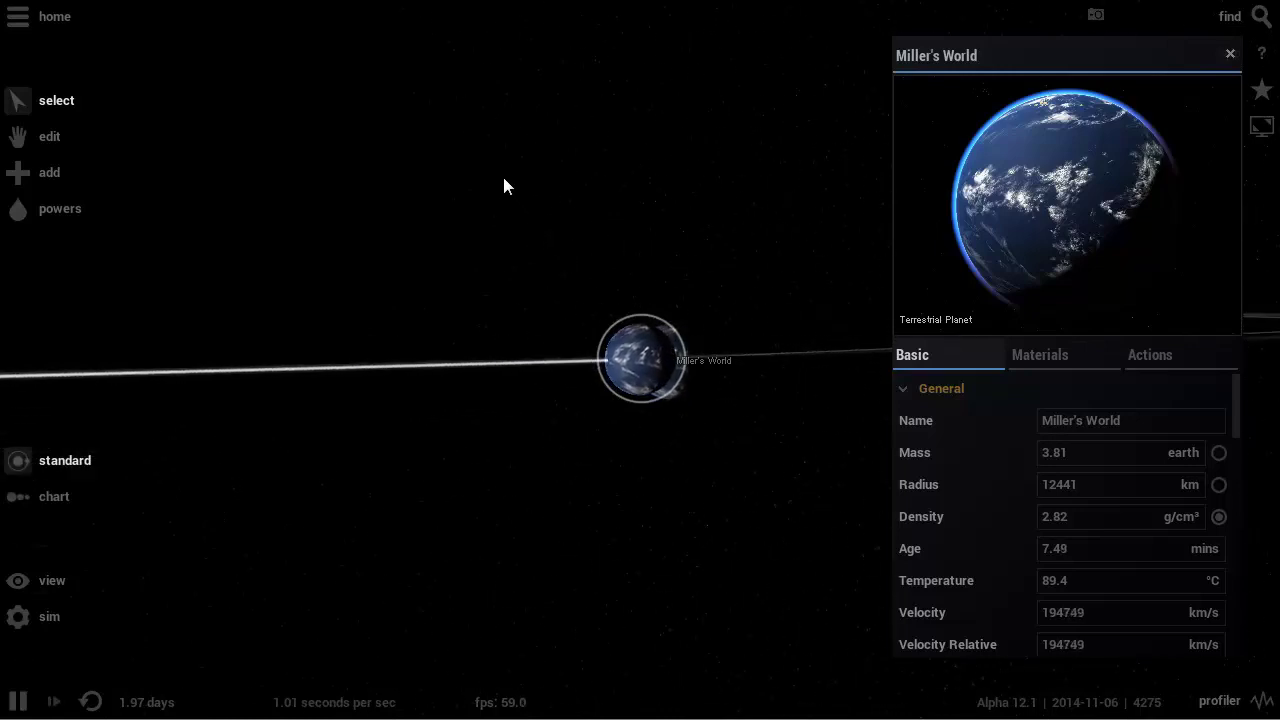
pyautogui.scroll(5, 580, 246)
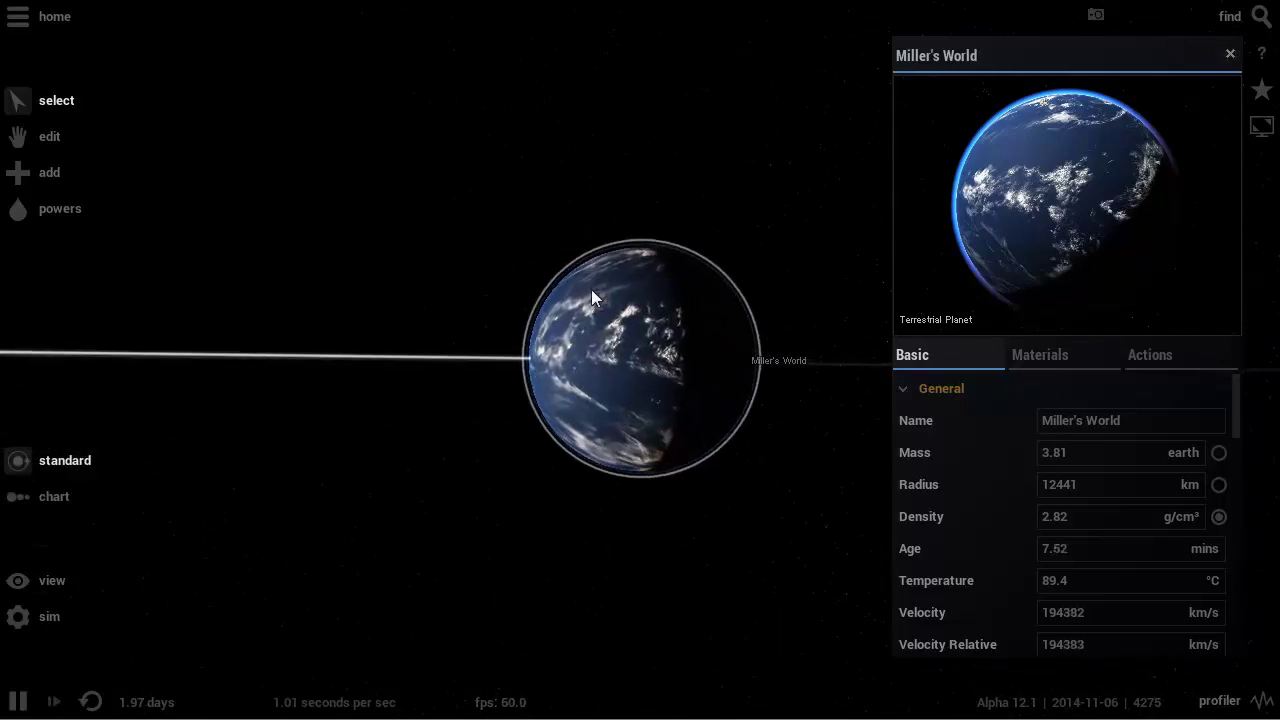
pyautogui.scroll(-4, 664, 366)
pyautogui.moveTo(591, 289); pyautogui.dragTo(636, 377)
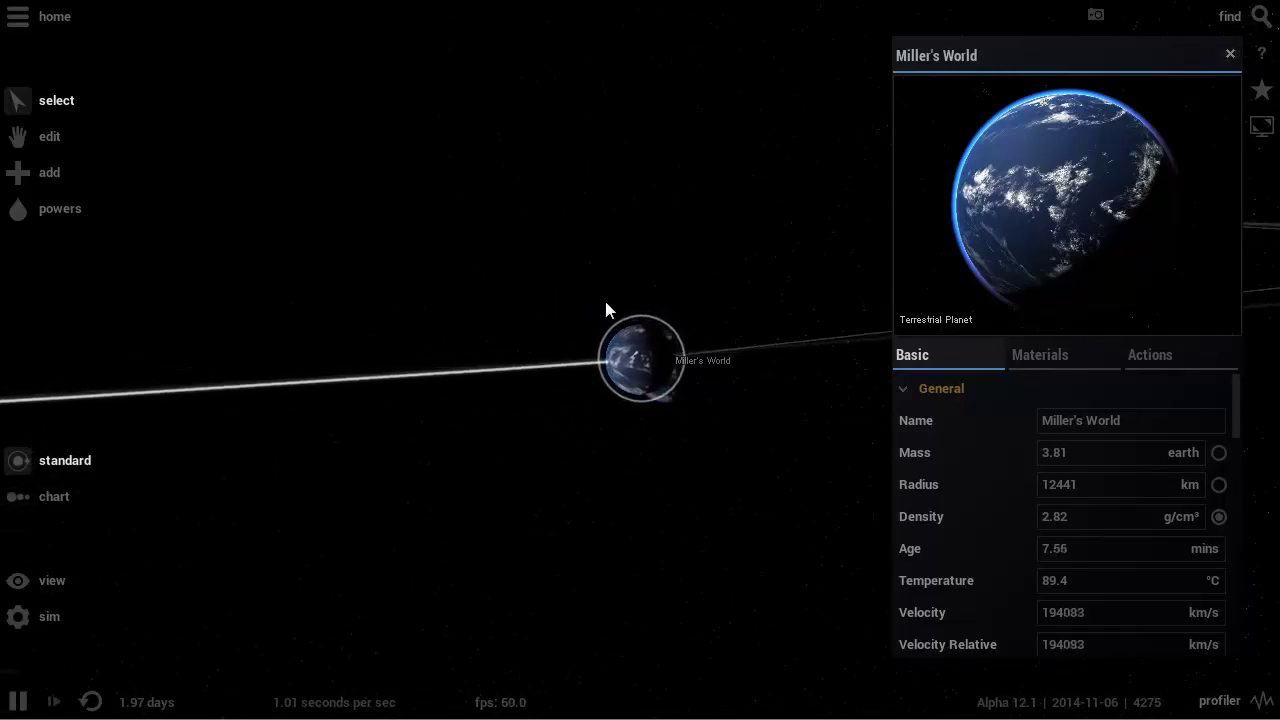
pyautogui.scroll(-5, 605, 302)
pyautogui.scroll(-3, 630, 368)
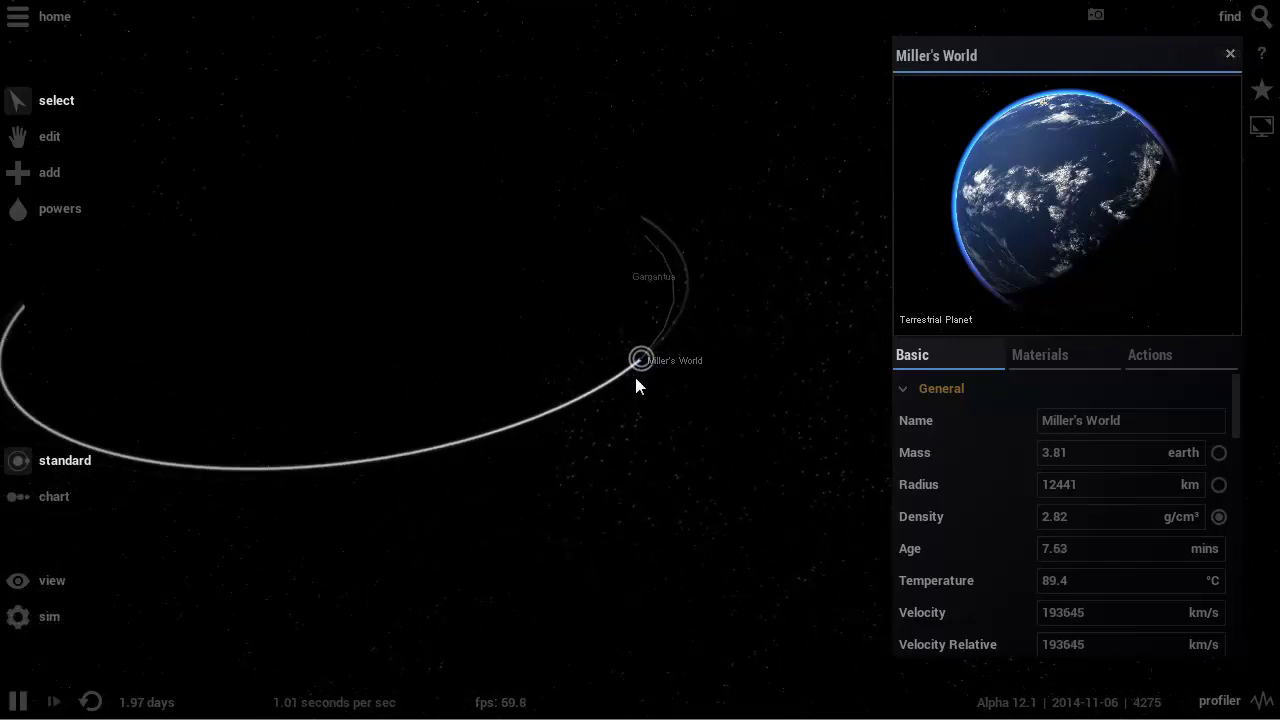
pyautogui.scroll(-1, 758, 310)
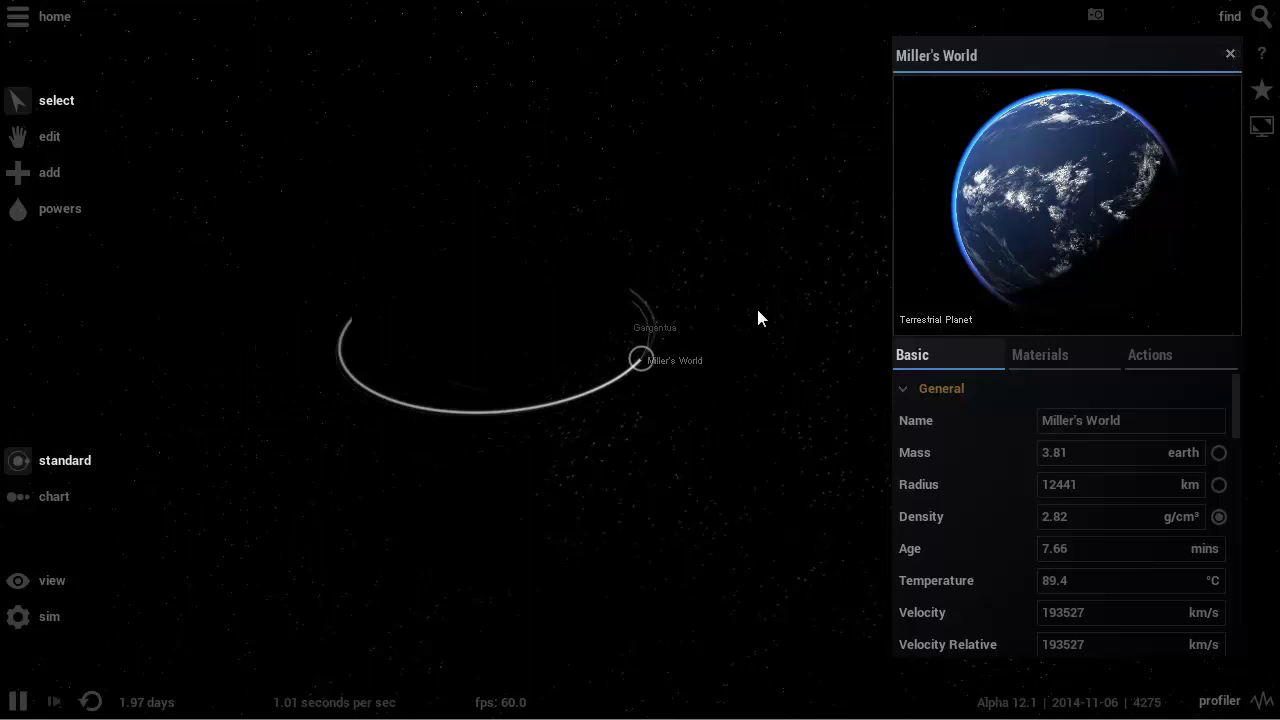
# Inspect the Gargantua Neutron Star, and return the focus to the Gargantua black hole.
pyautogui.scroll(-5, 760, 325)
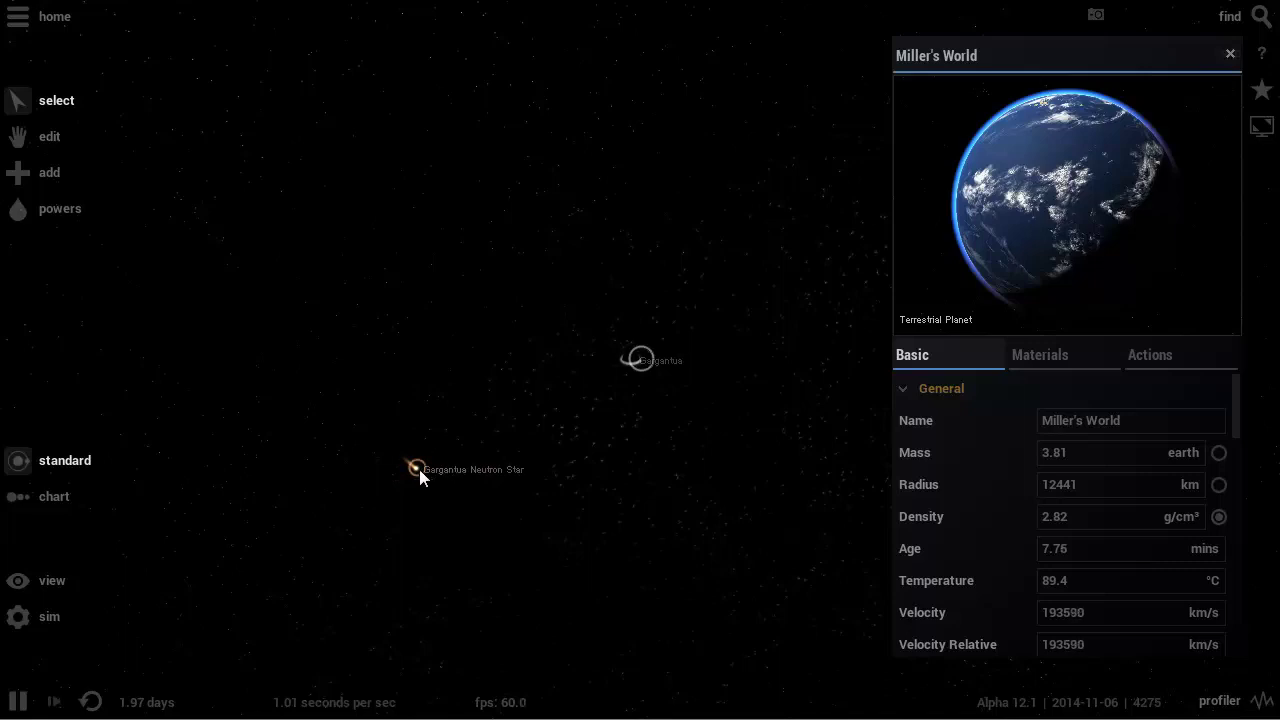
pyautogui.click(417, 468)
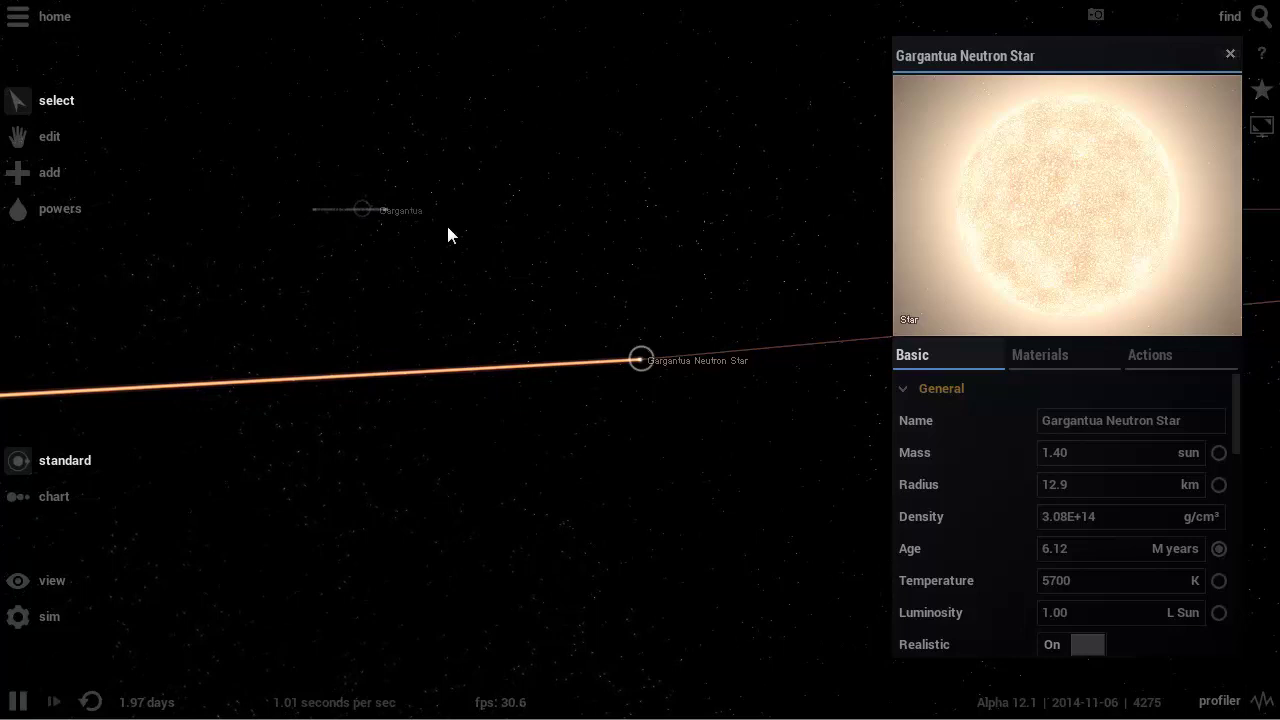
pyautogui.click(347, 214)
pyautogui.moveTo(386, 206); pyautogui.dragTo(412, 120)
pyautogui.doubleClick(408, 117)
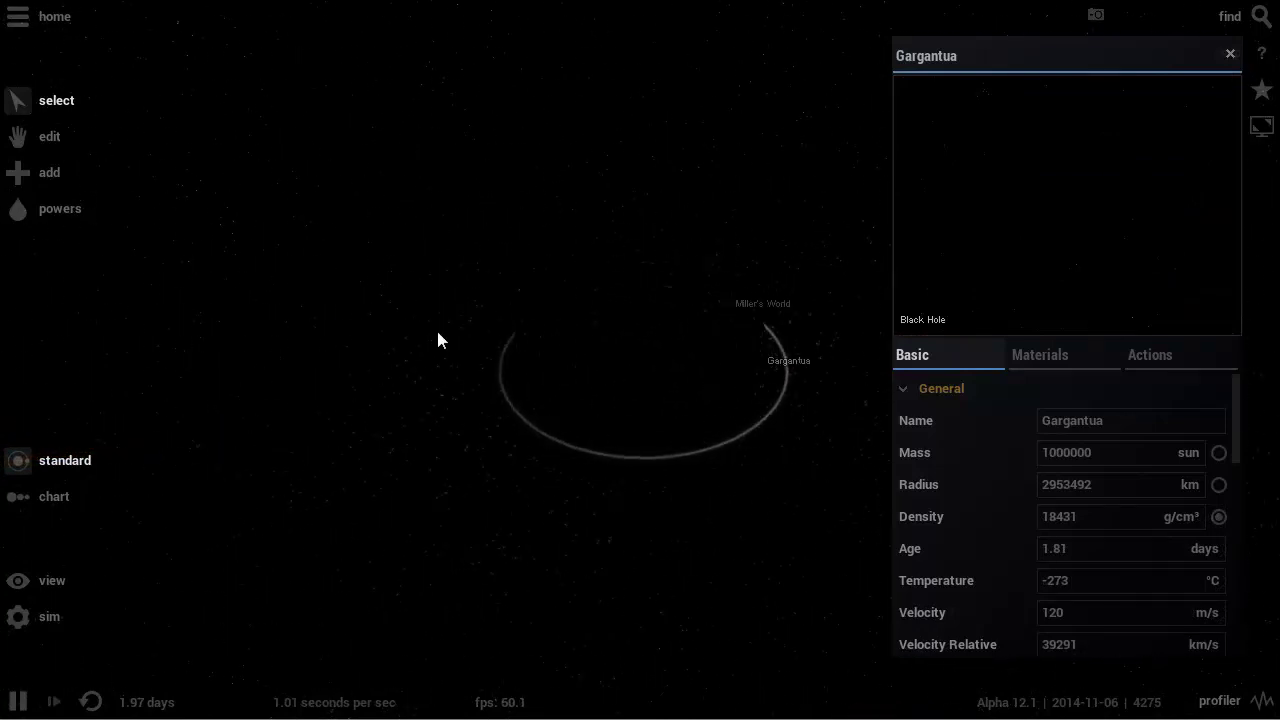
# Select Miller's World without leaving Gargantua and follow its path around the black hole from several angles.
pyautogui.click(789, 360)
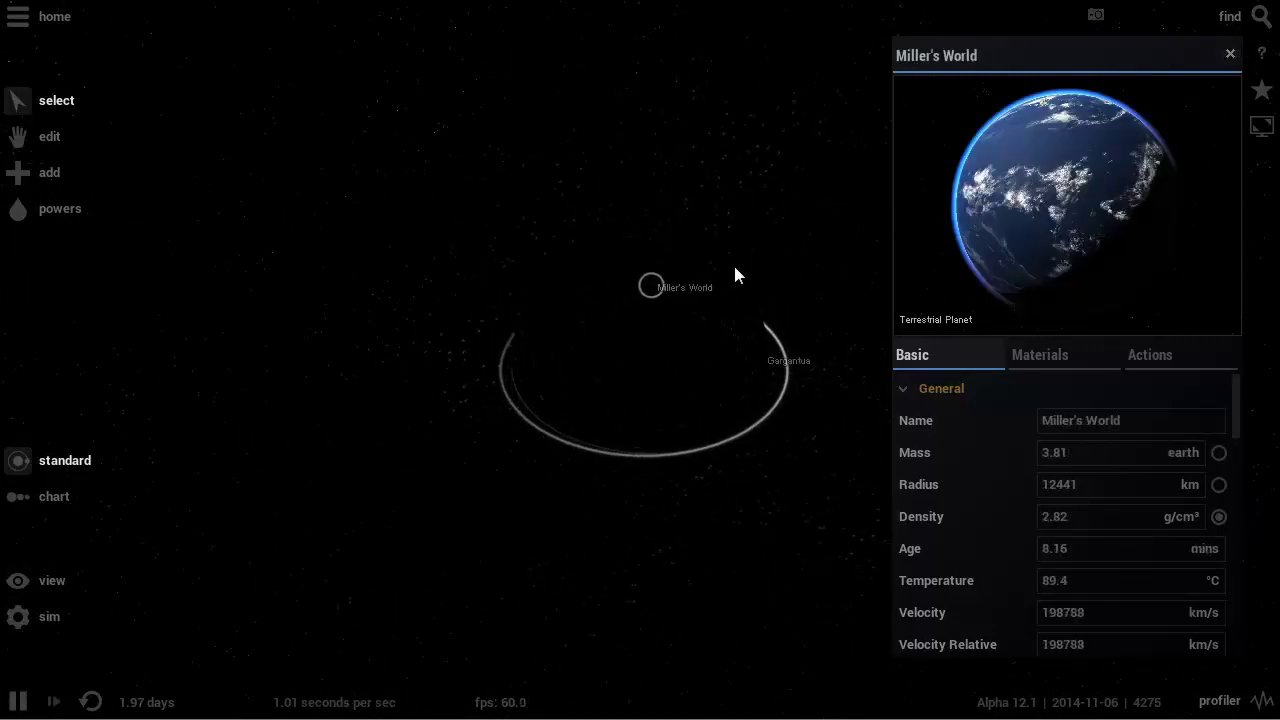
pyautogui.moveTo(733, 262); pyautogui.dragTo(491, 274)
pyautogui.scroll(3, 486, 393)
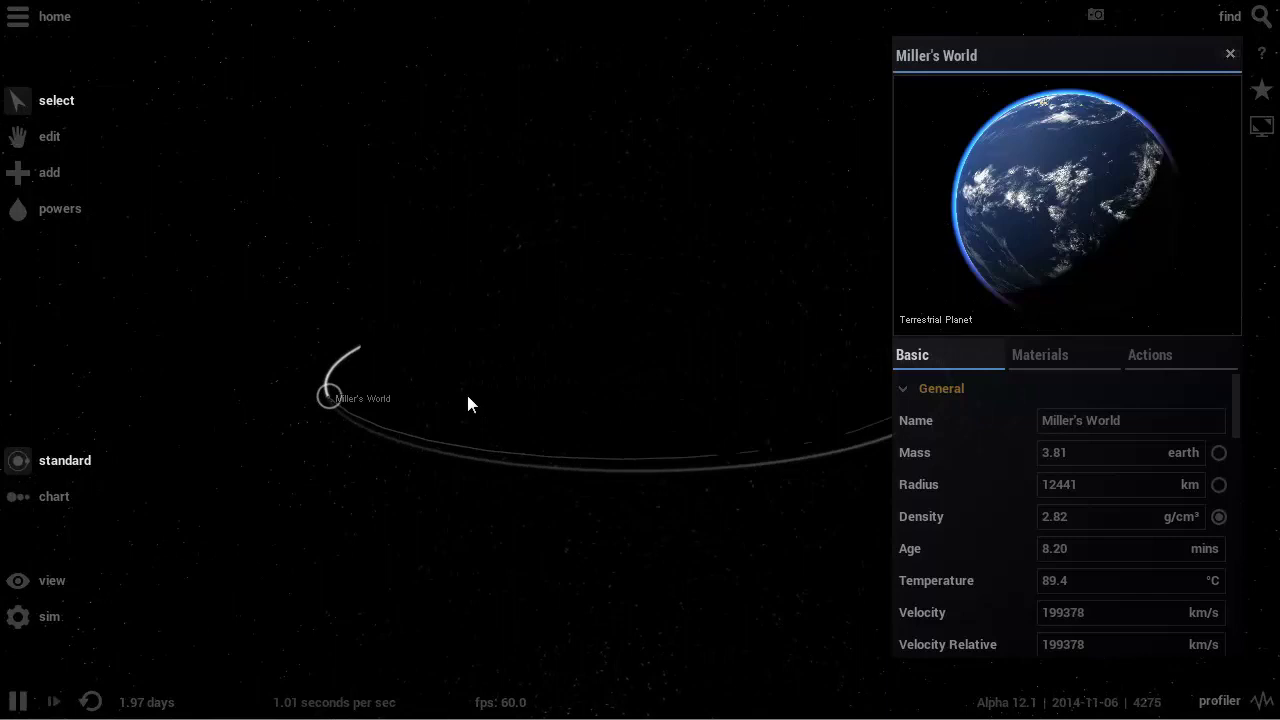
pyautogui.scroll(-3, 468, 403)
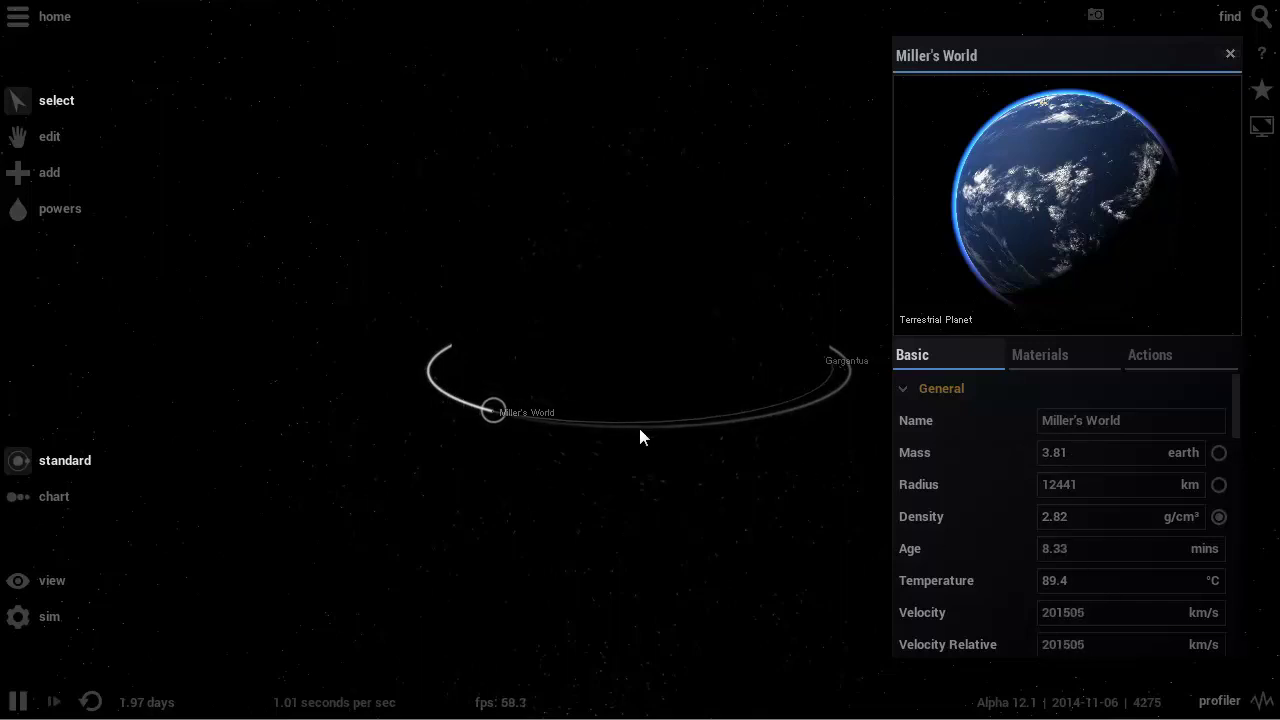
pyautogui.moveTo(639, 428); pyautogui.dragTo(675, 480)
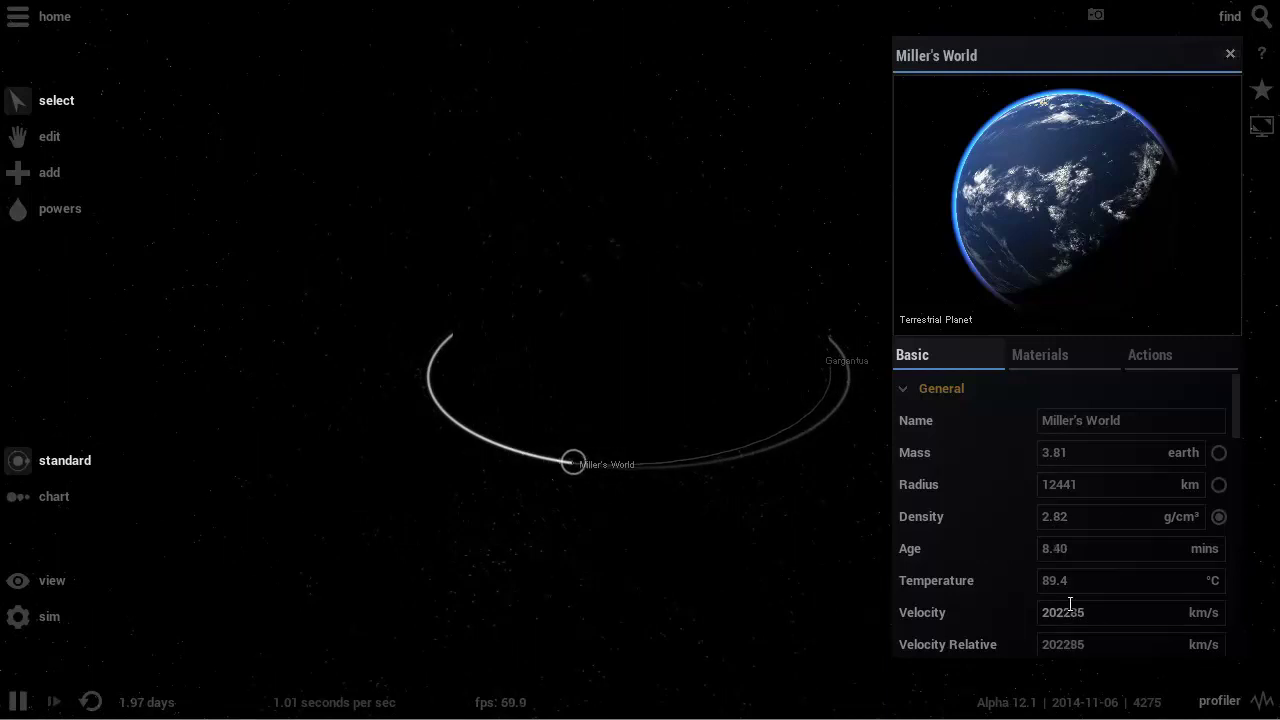
# Select the Gargantua Neutron Star and view its orbit around Gargantua together with the outer planets.
pyautogui.scroll(-5, 743, 470)
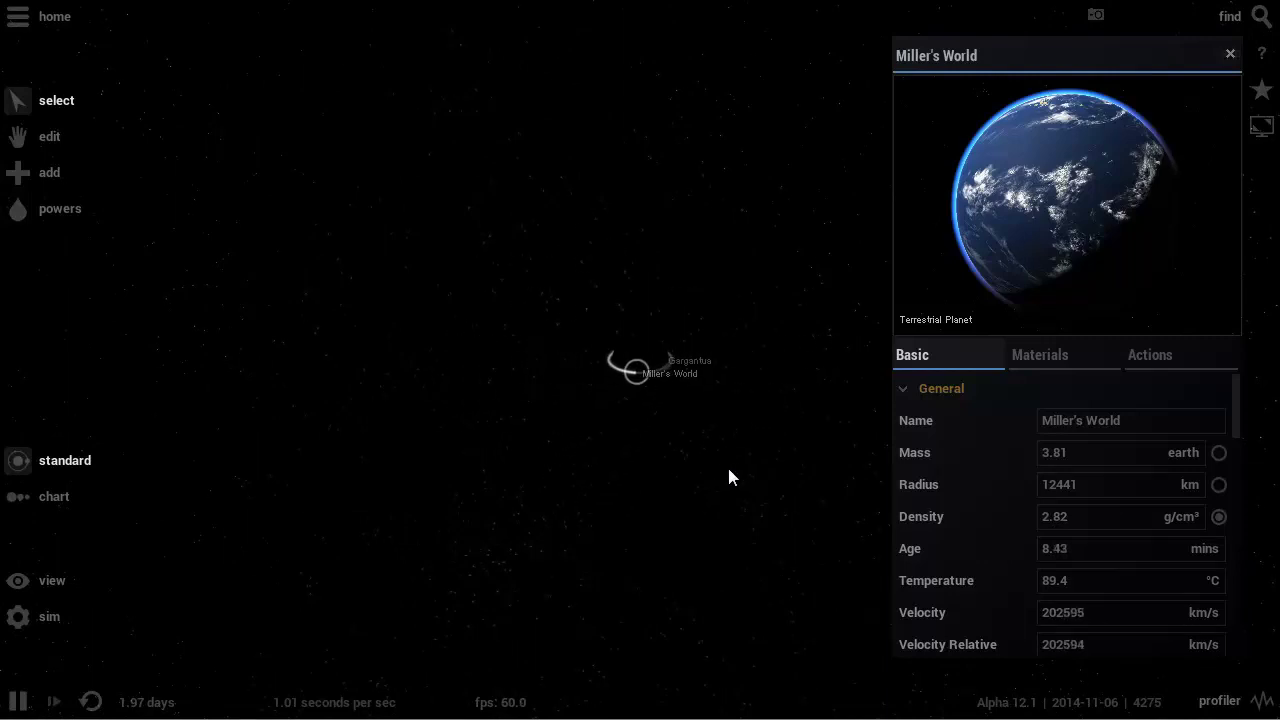
pyautogui.scroll(-3, 729, 477)
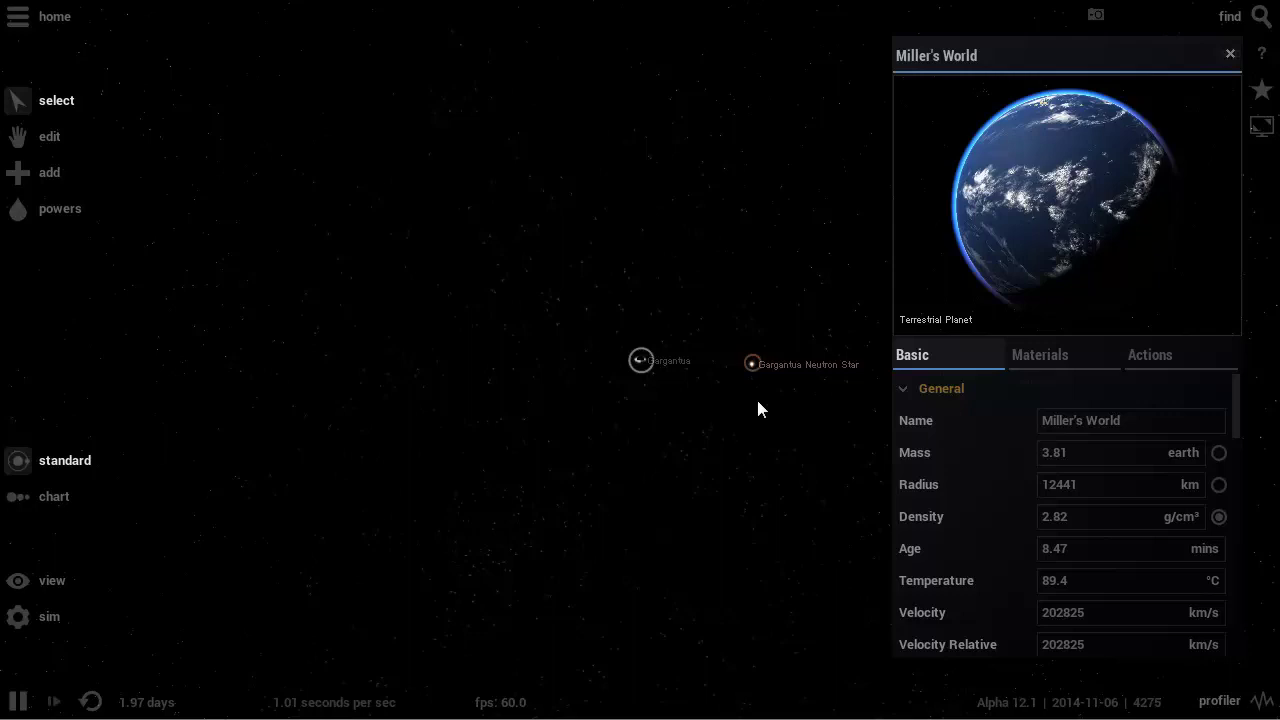
pyautogui.click(755, 368)
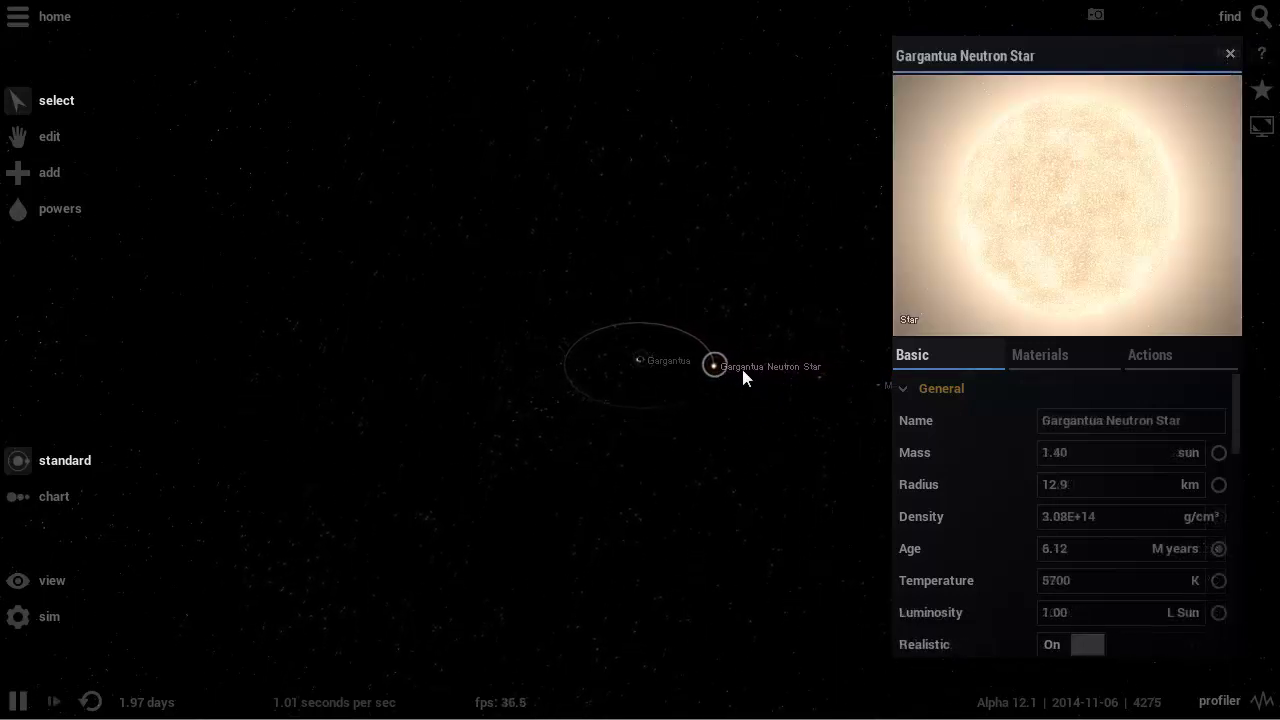
pyautogui.moveTo(703, 406); pyautogui.dragTo(736, 417)
pyautogui.scroll(-2, 744, 422)
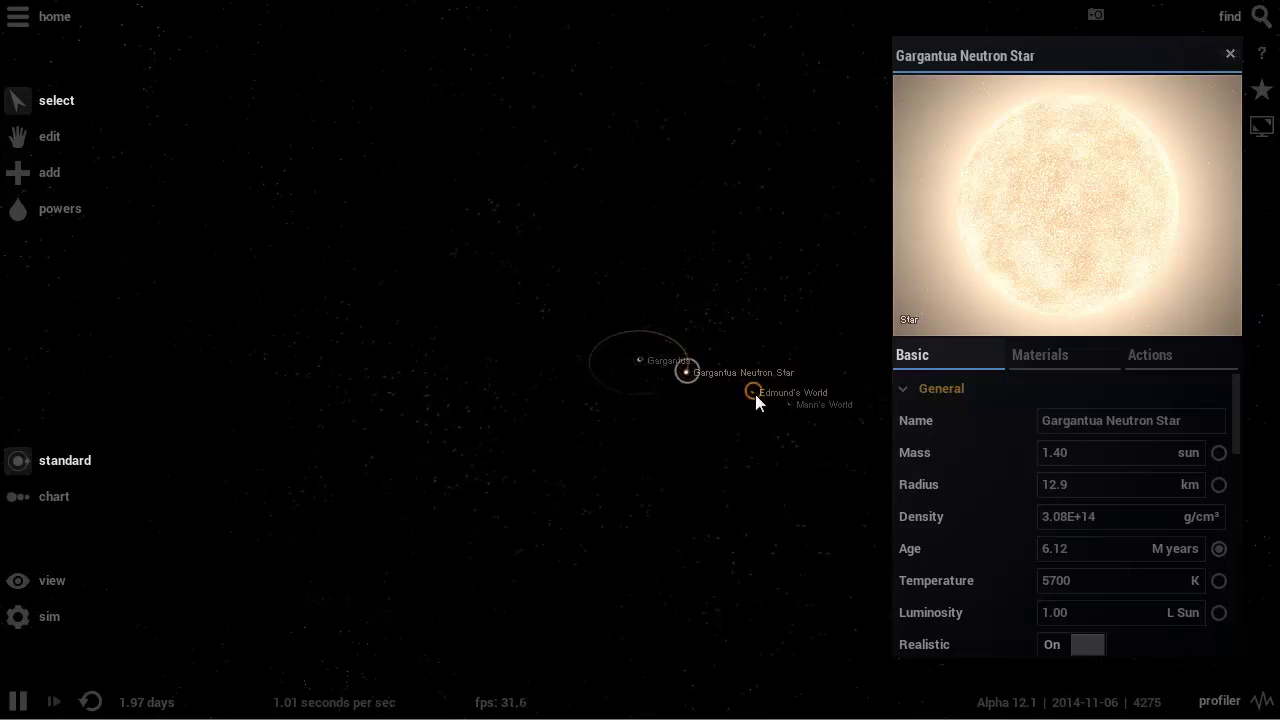
# Focus on Edmund's World and bring the planet into close view.
pyautogui.doubleClick(754, 393)
pyautogui.scroll(5, 697, 420)
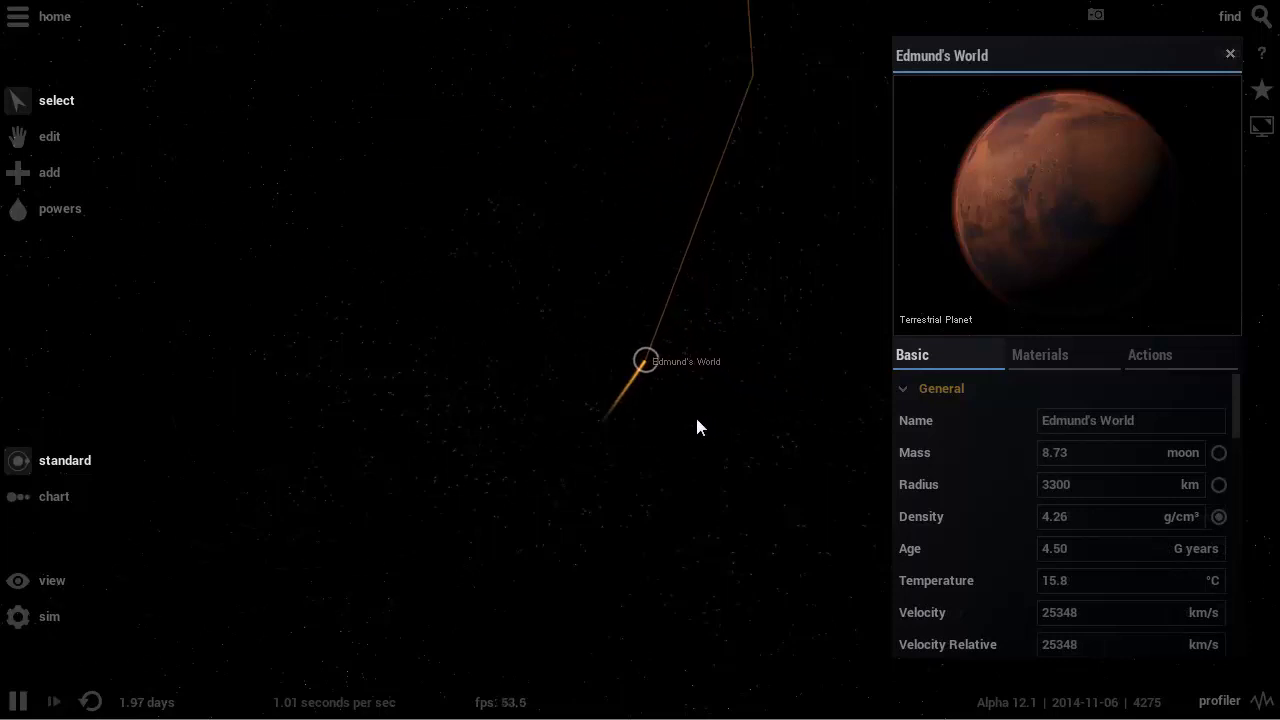
pyautogui.moveTo(706, 423); pyautogui.dragTo(600, 353)
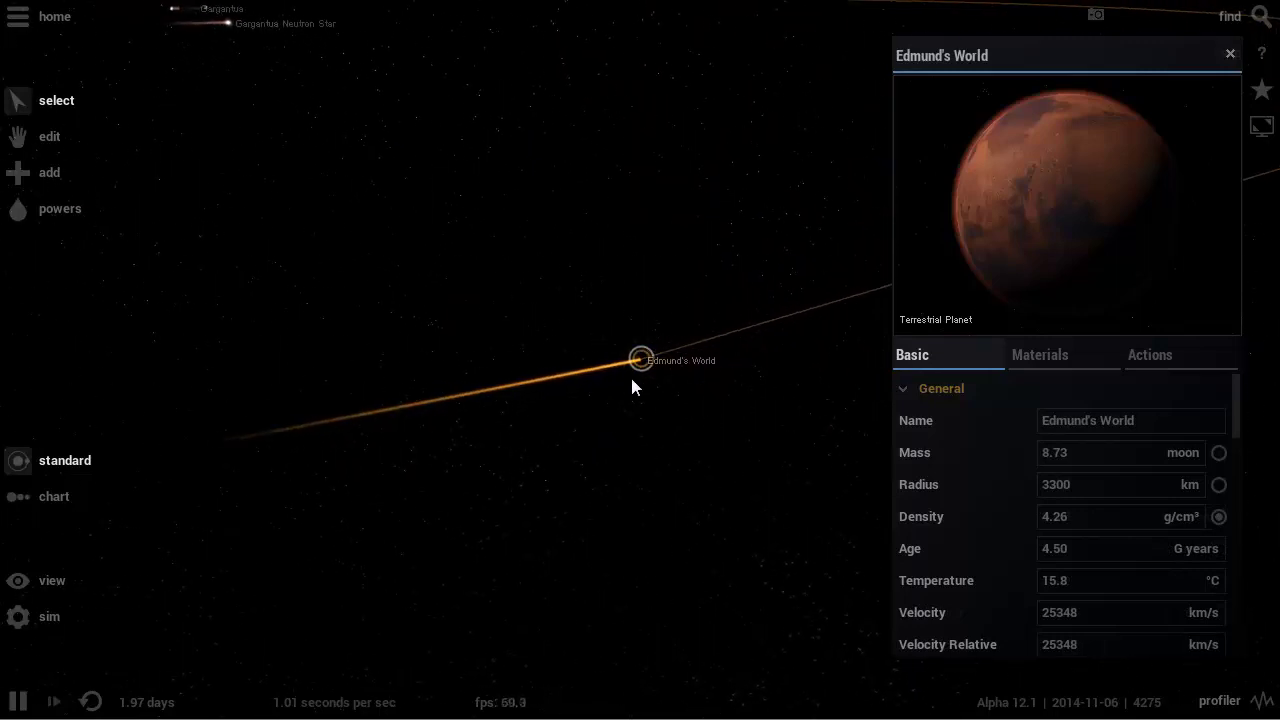
pyautogui.scroll(5, 641, 441)
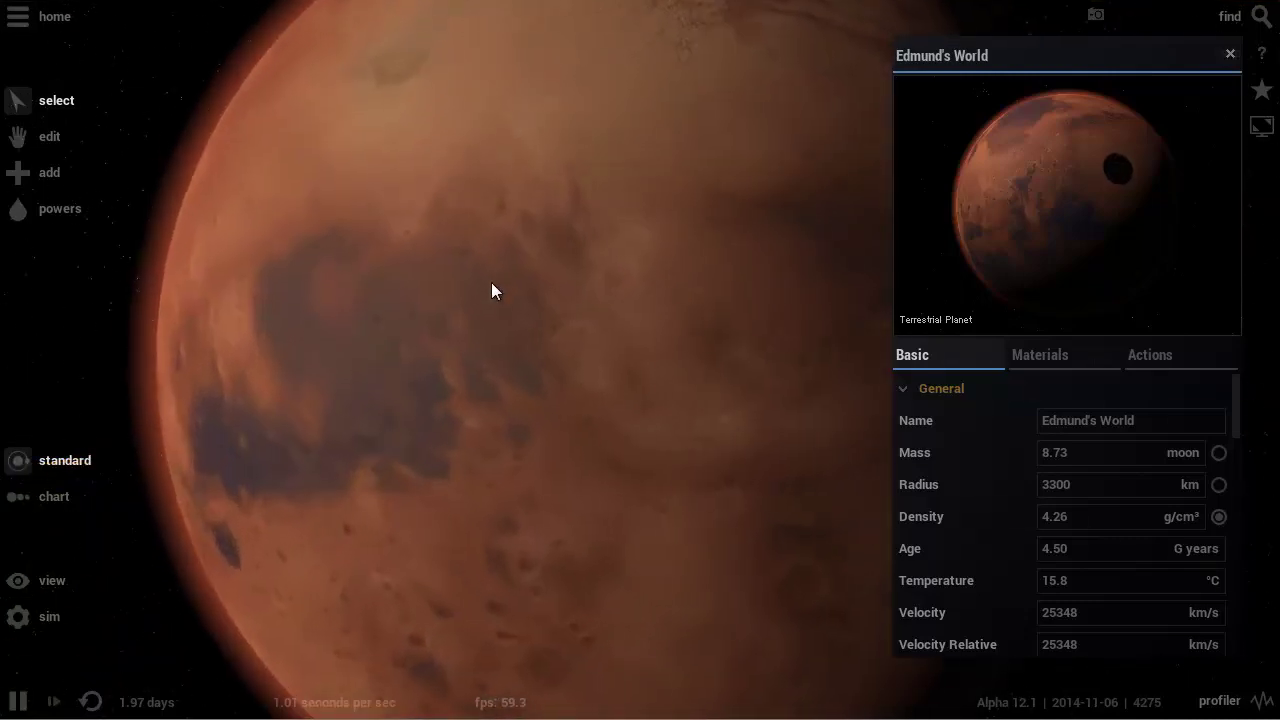
# Examine the surface of Edmund's World from several angles.
pyautogui.moveTo(491, 282); pyautogui.dragTo(691, 310)
pyautogui.scroll(-4, 585, 335)
pyautogui.scroll(3, 660, 304)
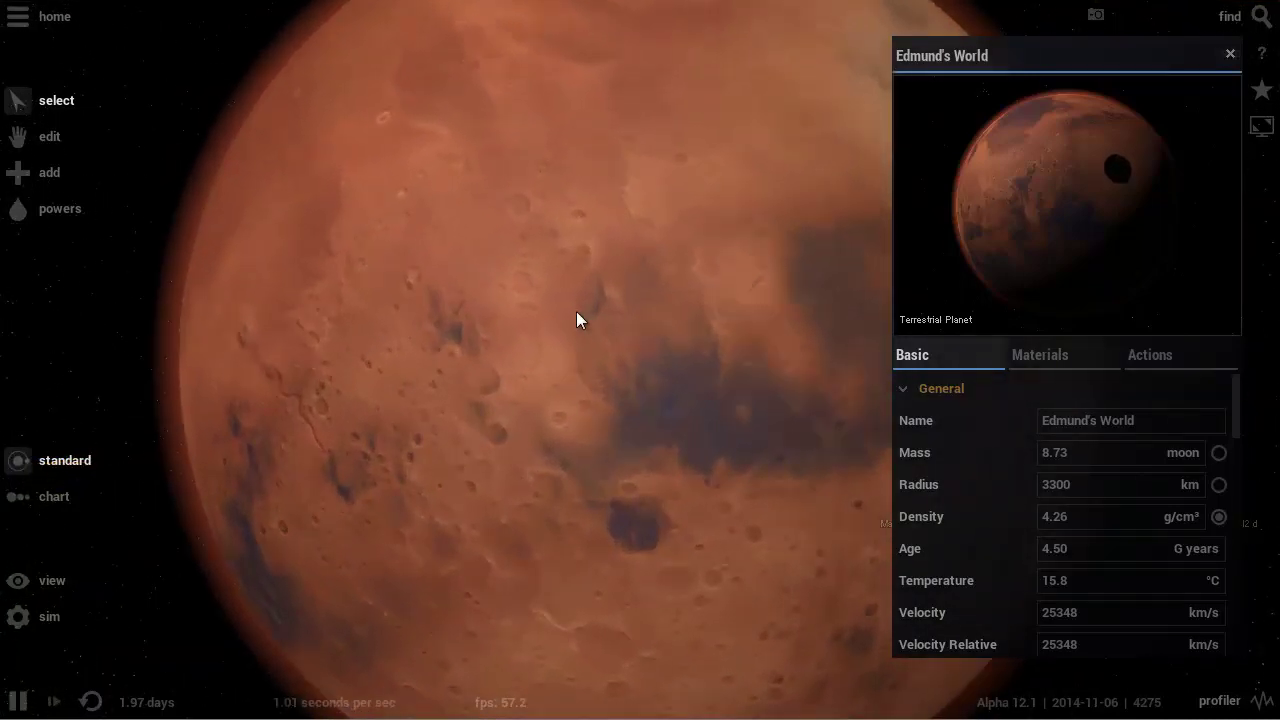
pyautogui.moveTo(576, 311); pyautogui.dragTo(452, 316)
pyautogui.moveTo(572, 232); pyautogui.dragTo(681, 234)
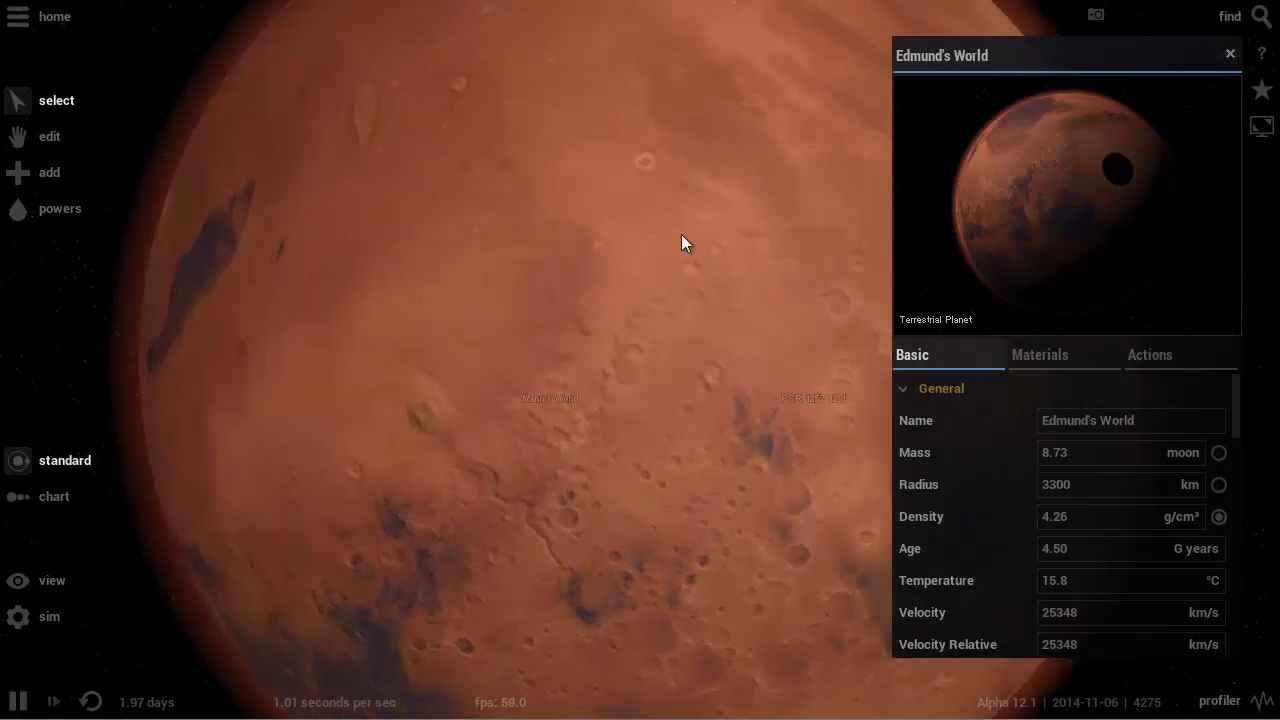
pyautogui.moveTo(544, 222); pyautogui.dragTo(509, 254)
pyautogui.moveTo(803, 241); pyautogui.dragTo(690, 292)
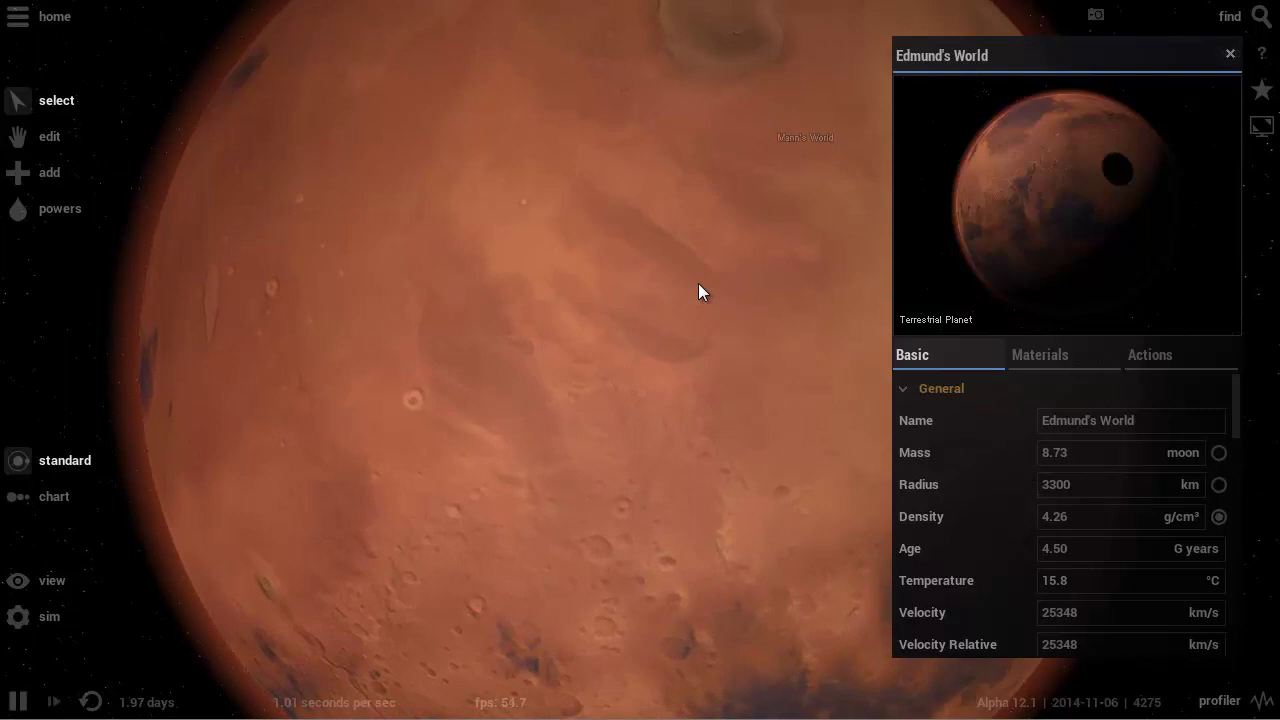
# View Edmund's World's orbit within the wider system, and move the focus to Mann's World.
pyautogui.scroll(-5, 697, 284)
pyautogui.scroll(-6, 691, 274)
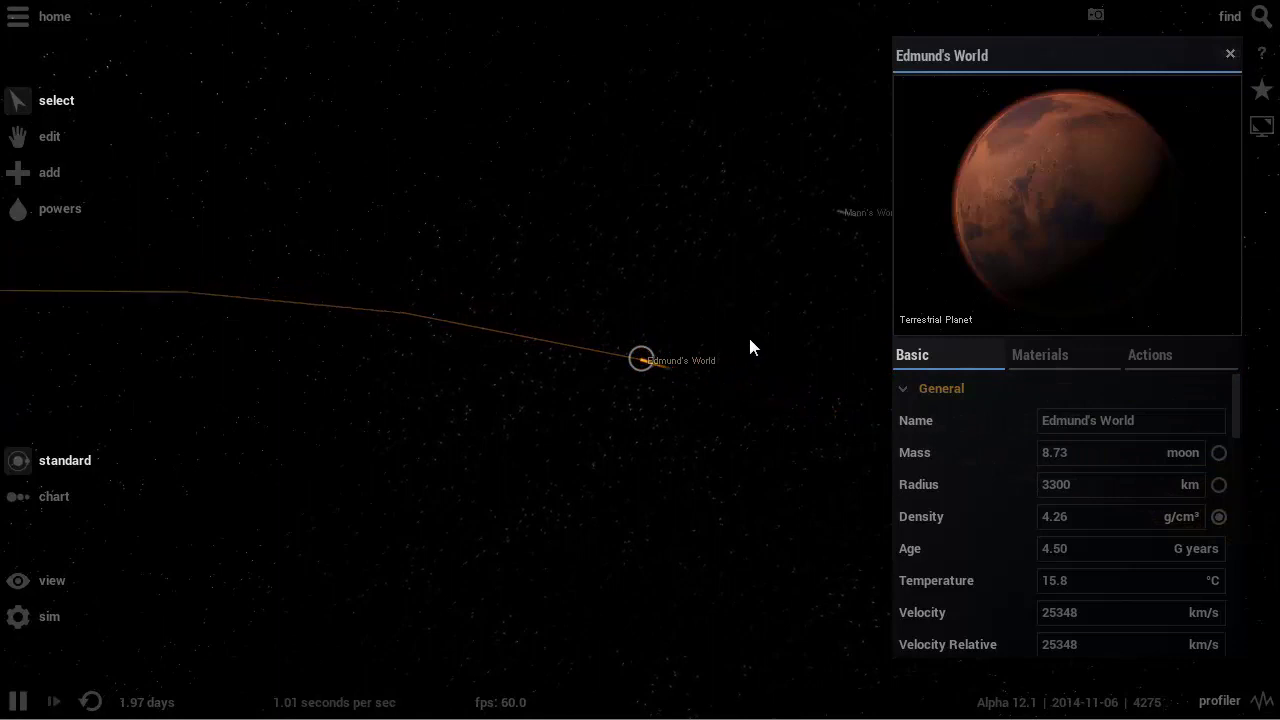
pyautogui.moveTo(677, 329); pyautogui.dragTo(534, 344)
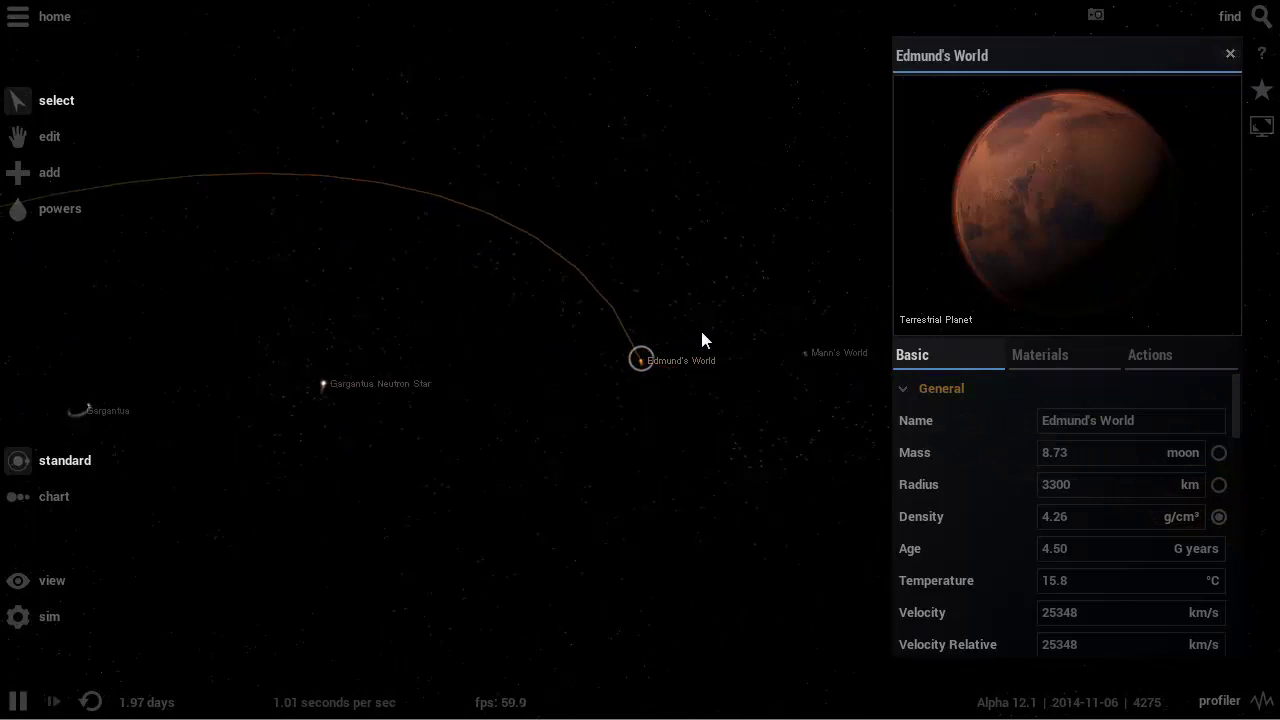
pyautogui.doubleClick(812, 363)
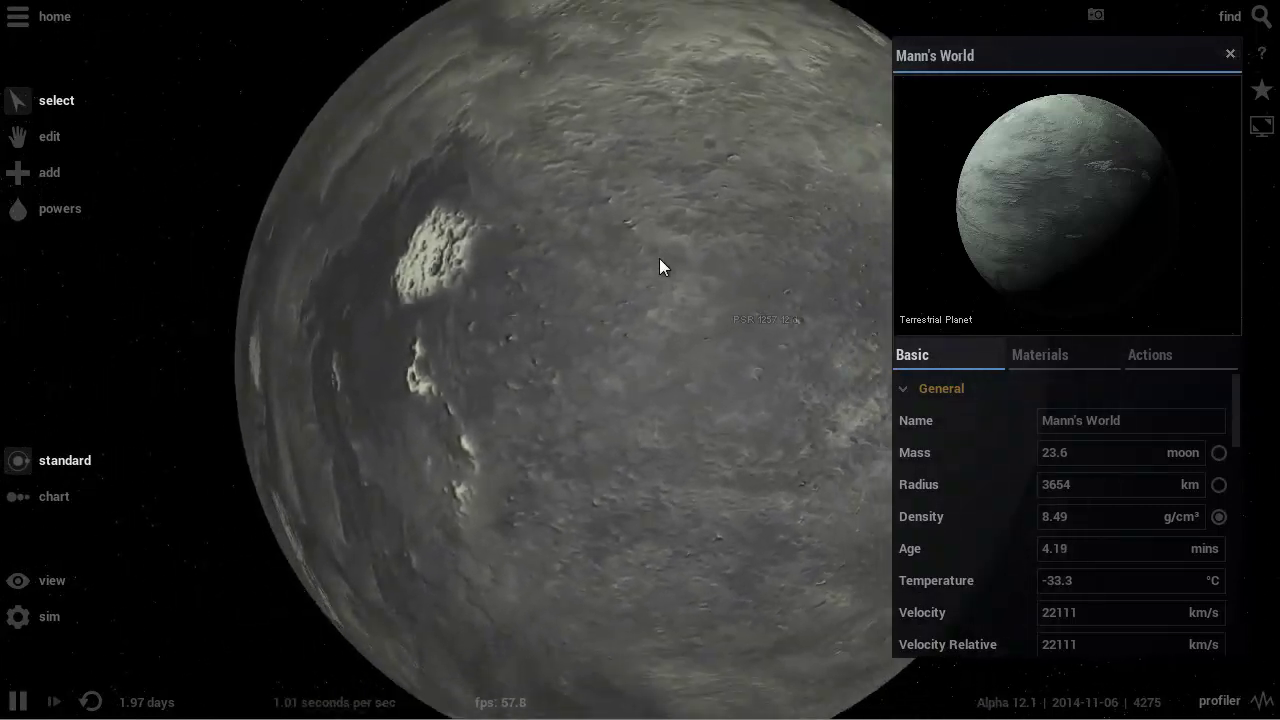
# Examine the surface of Mann's World from several angles and distances, including its orbit path.
pyautogui.scroll(-3, 659, 258)
pyautogui.scroll(2, 678, 264)
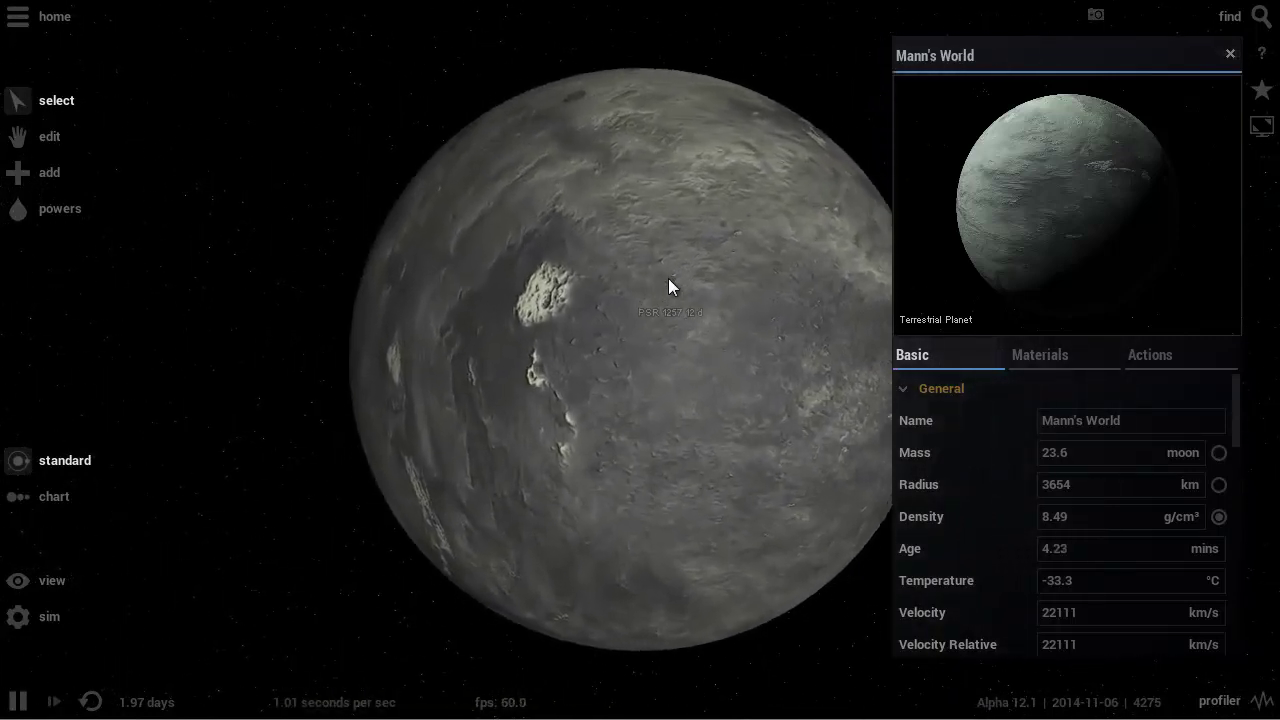
pyautogui.scroll(3, 668, 278)
pyautogui.moveTo(599, 280); pyautogui.dragTo(688, 314)
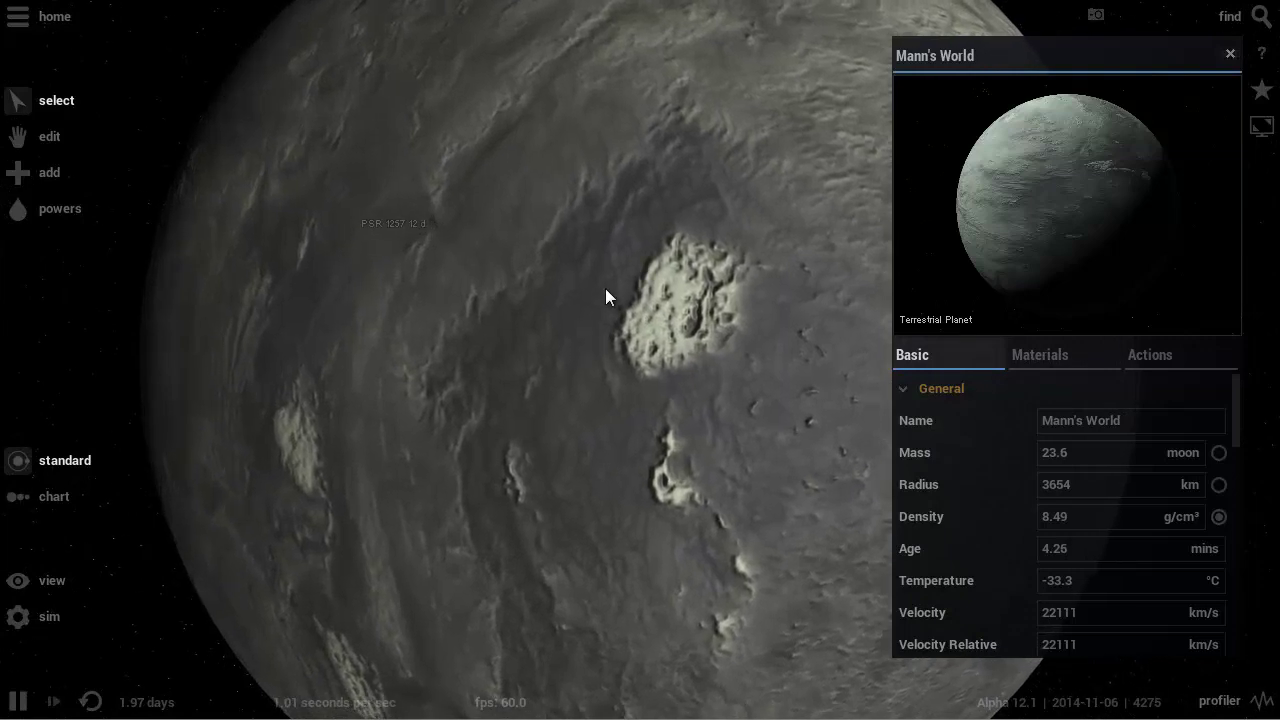
pyautogui.moveTo(606, 289); pyautogui.dragTo(663, 325)
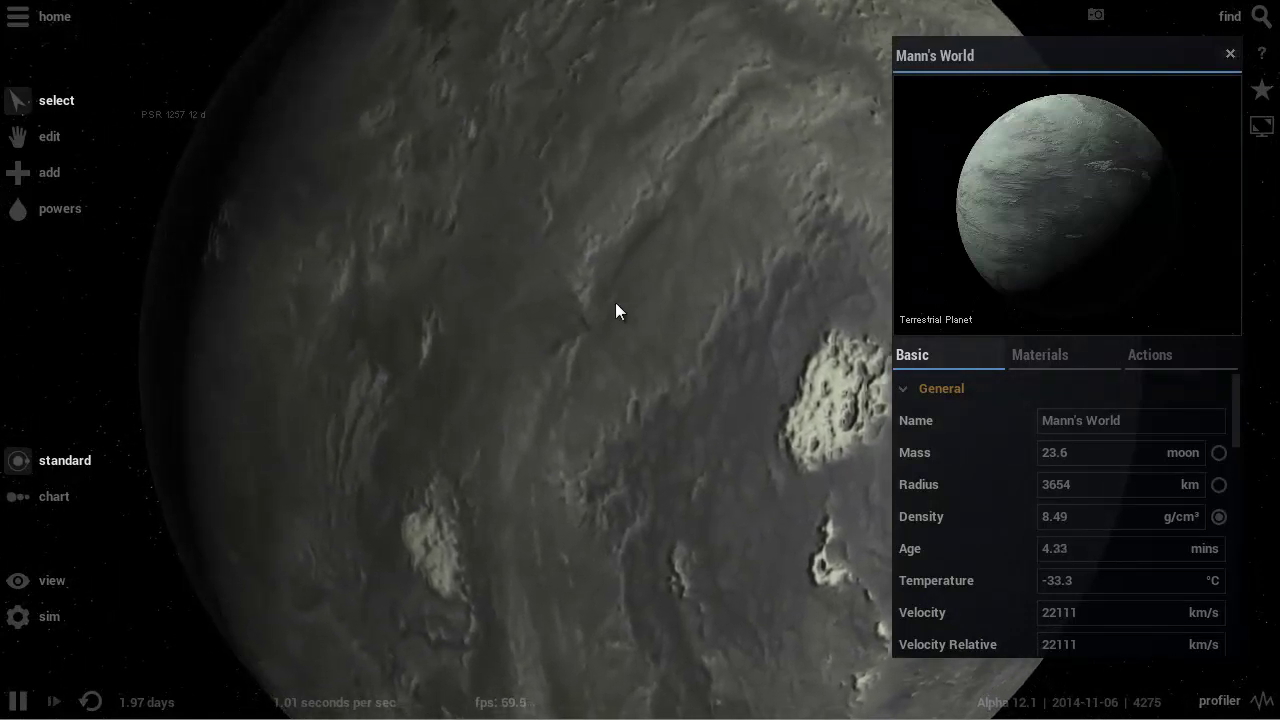
pyautogui.scroll(-3, 723, 311)
pyautogui.moveTo(729, 309); pyautogui.dragTo(481, 290)
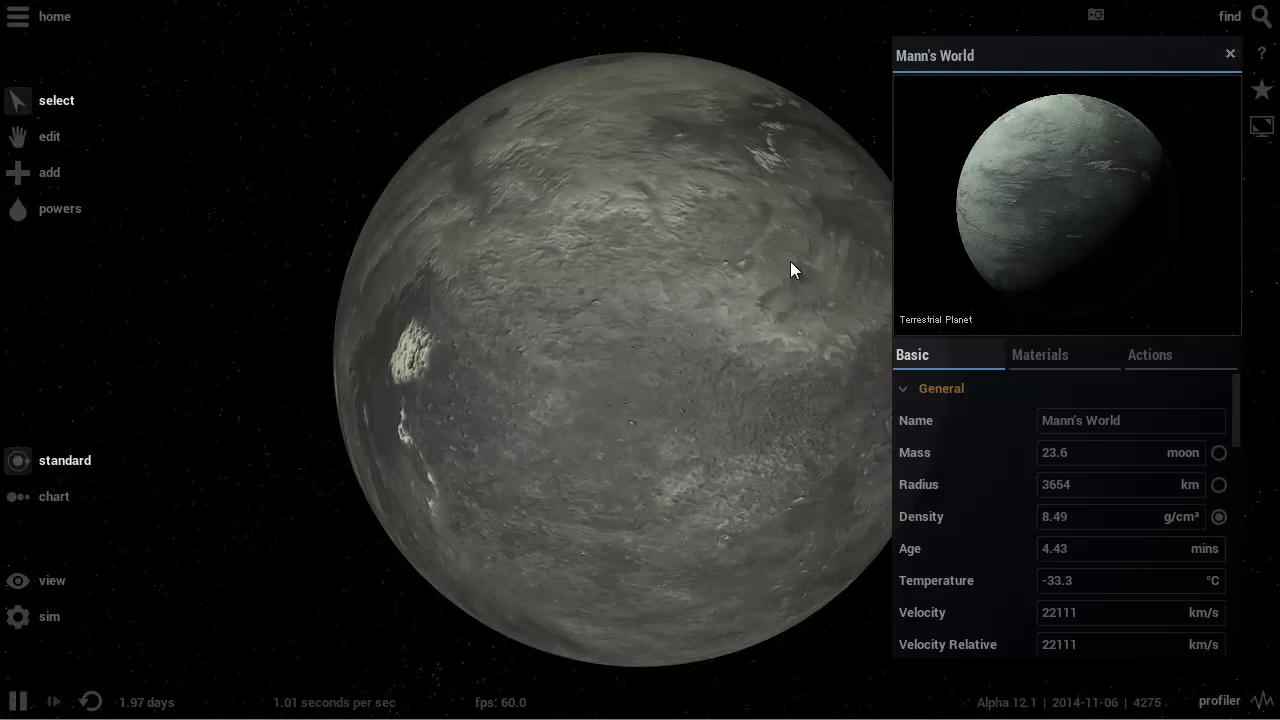
pyautogui.moveTo(790, 261); pyautogui.dragTo(706, 256)
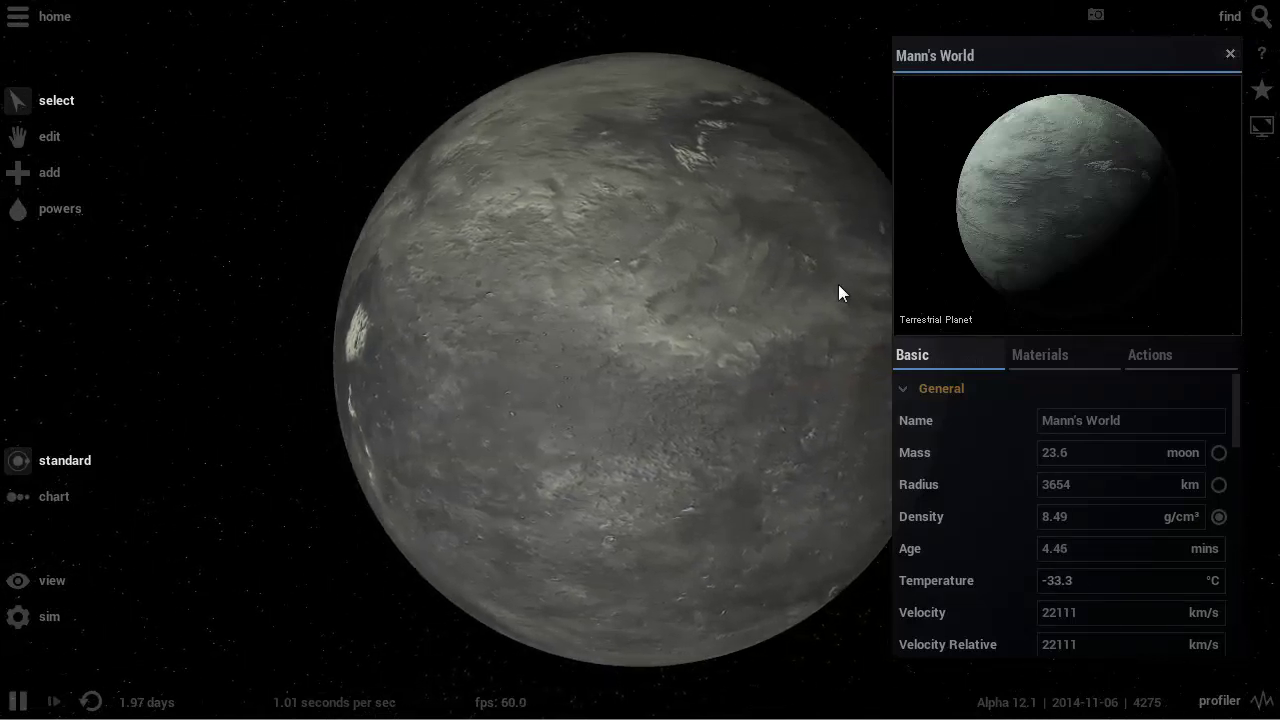
pyautogui.scroll(-5, 690, 300)
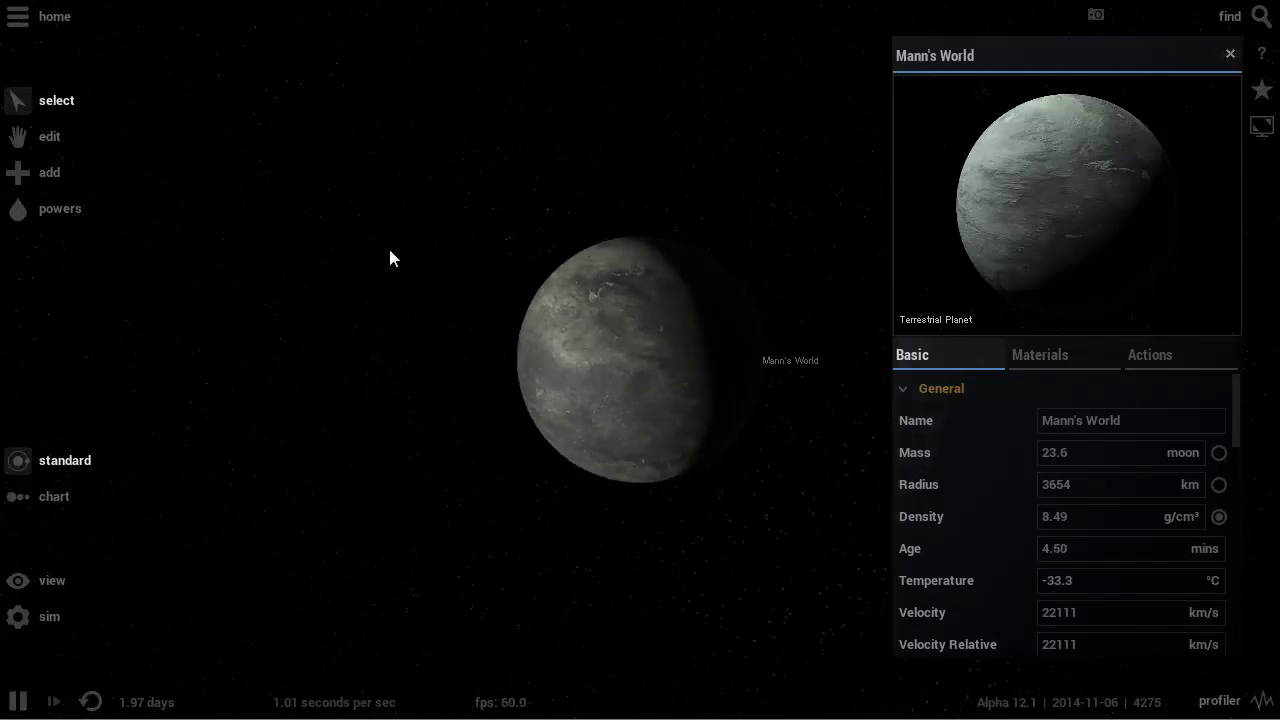
pyautogui.scroll(-5, 685, 217)
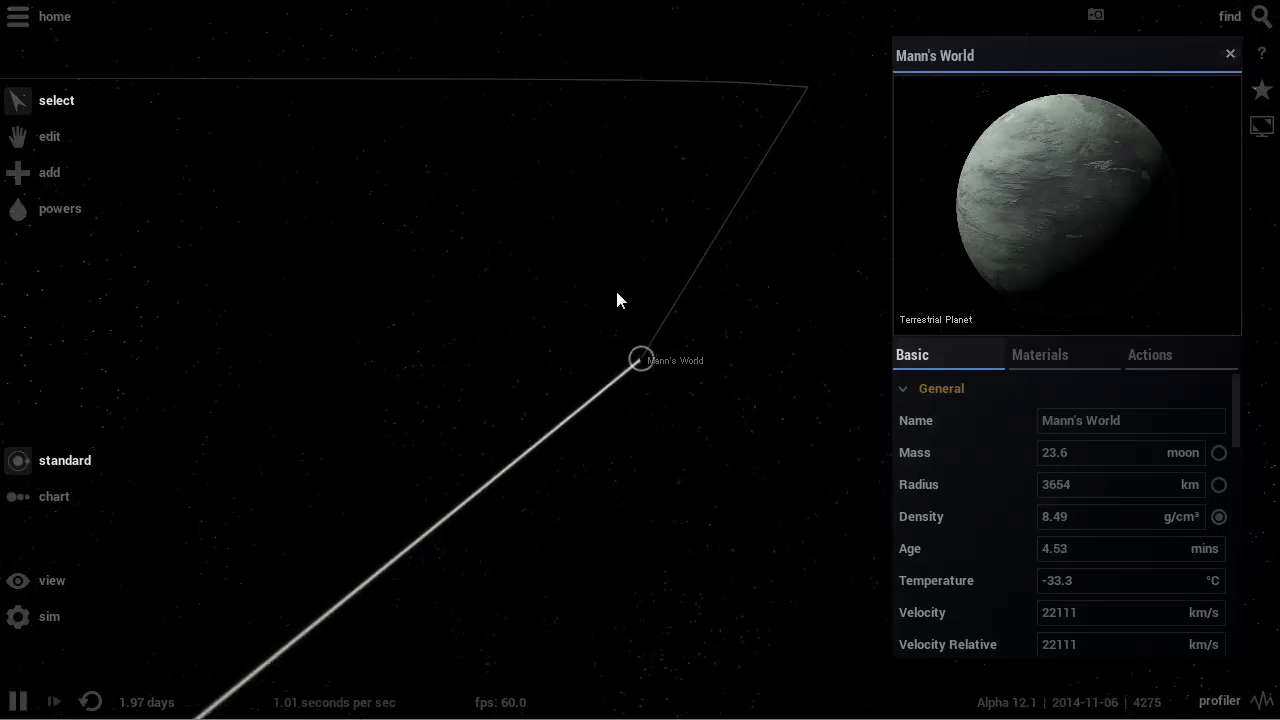
# View Mann's World's full orbit around Gargantua together with the neutron star and Edmund's World.
pyautogui.moveTo(617, 300); pyautogui.dragTo(428, 125)
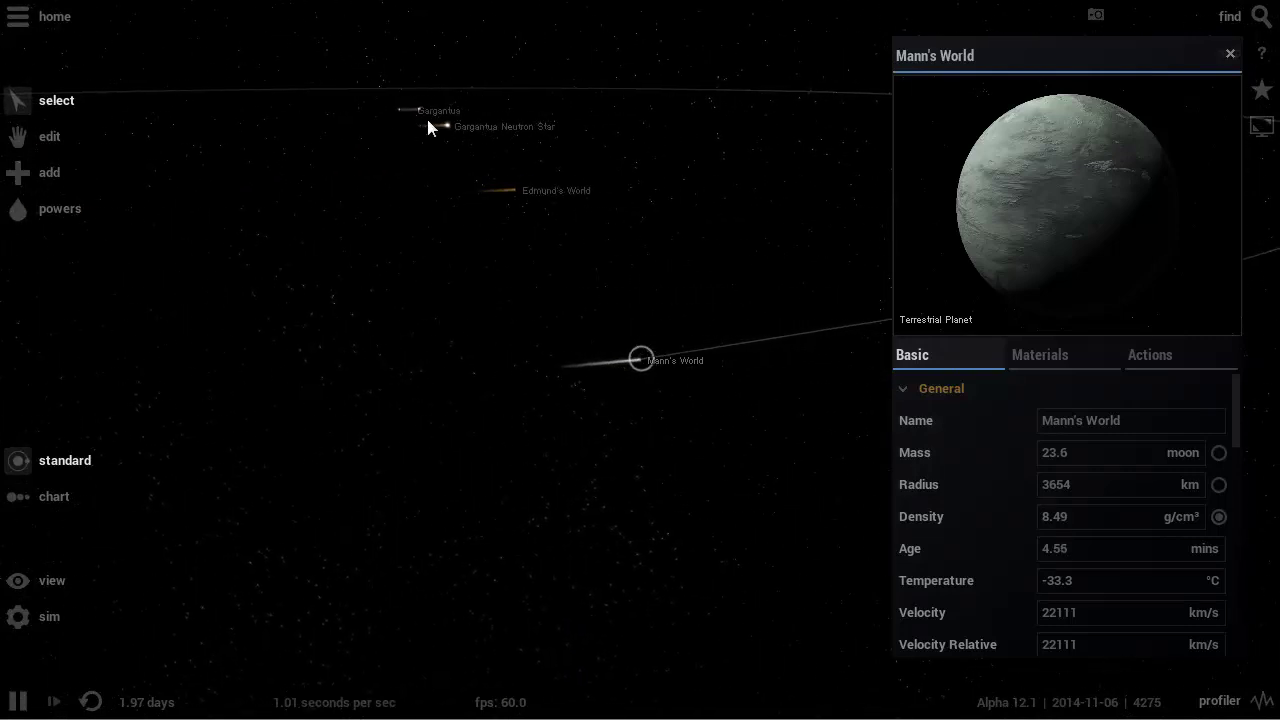
pyautogui.scroll(-3, 569, 286)
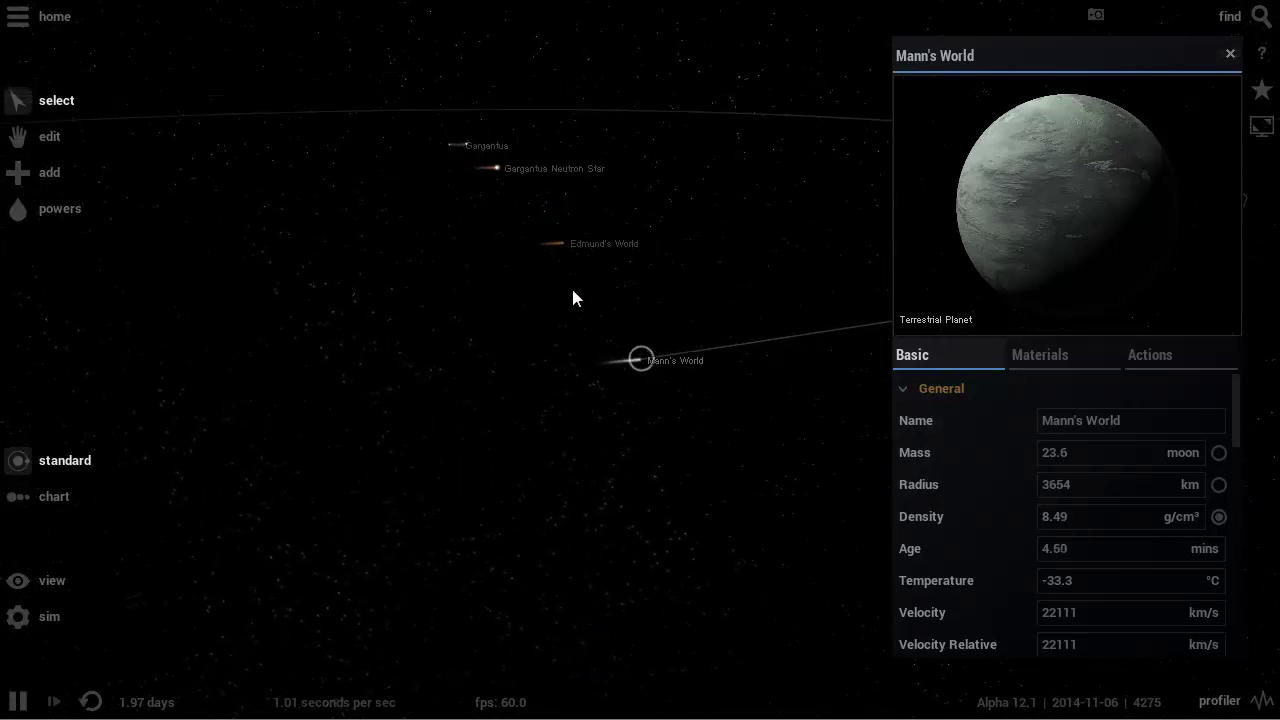
pyautogui.moveTo(573, 297); pyautogui.dragTo(615, 330)
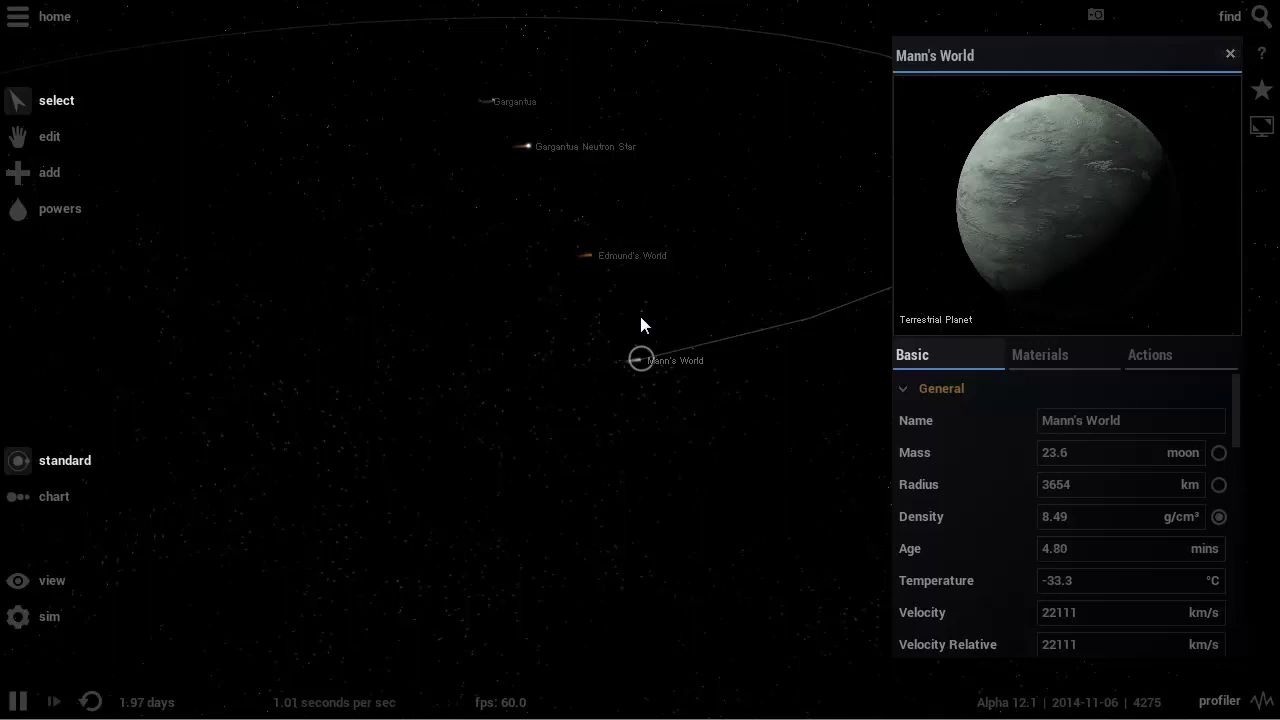
pyautogui.scroll(-3, 652, 318)
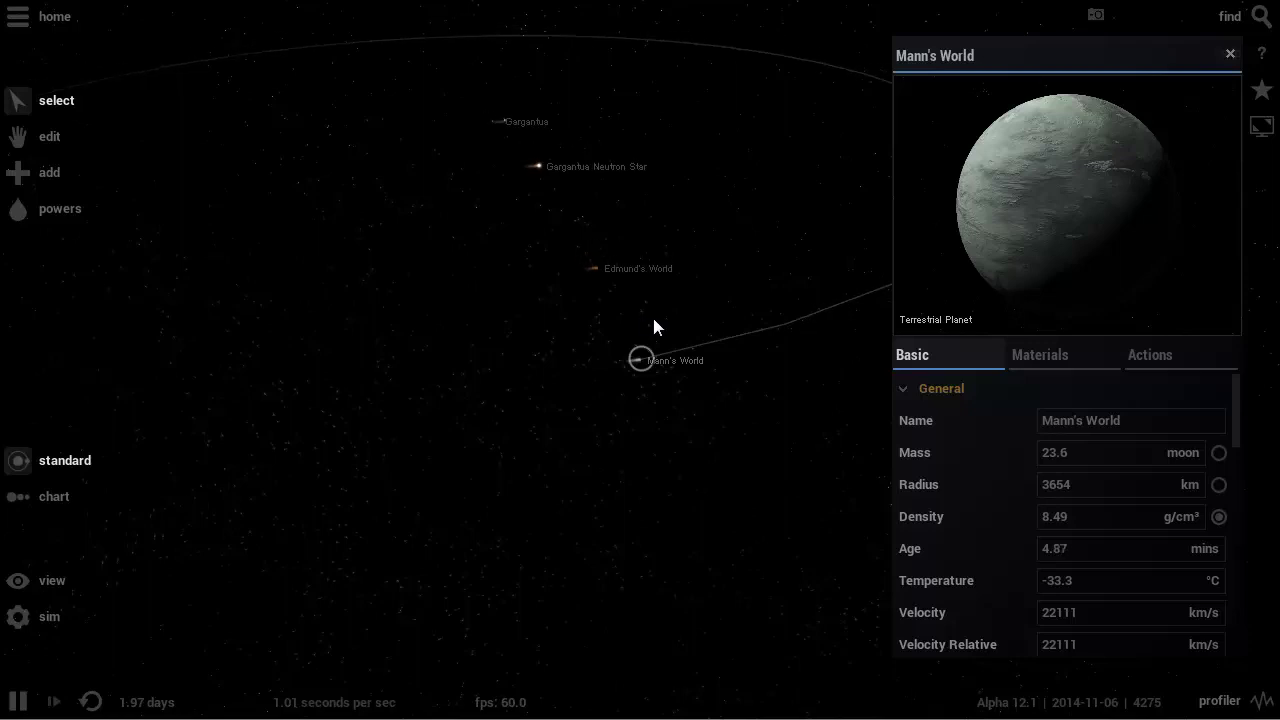
pyautogui.moveTo(656, 322); pyautogui.dragTo(674, 354)
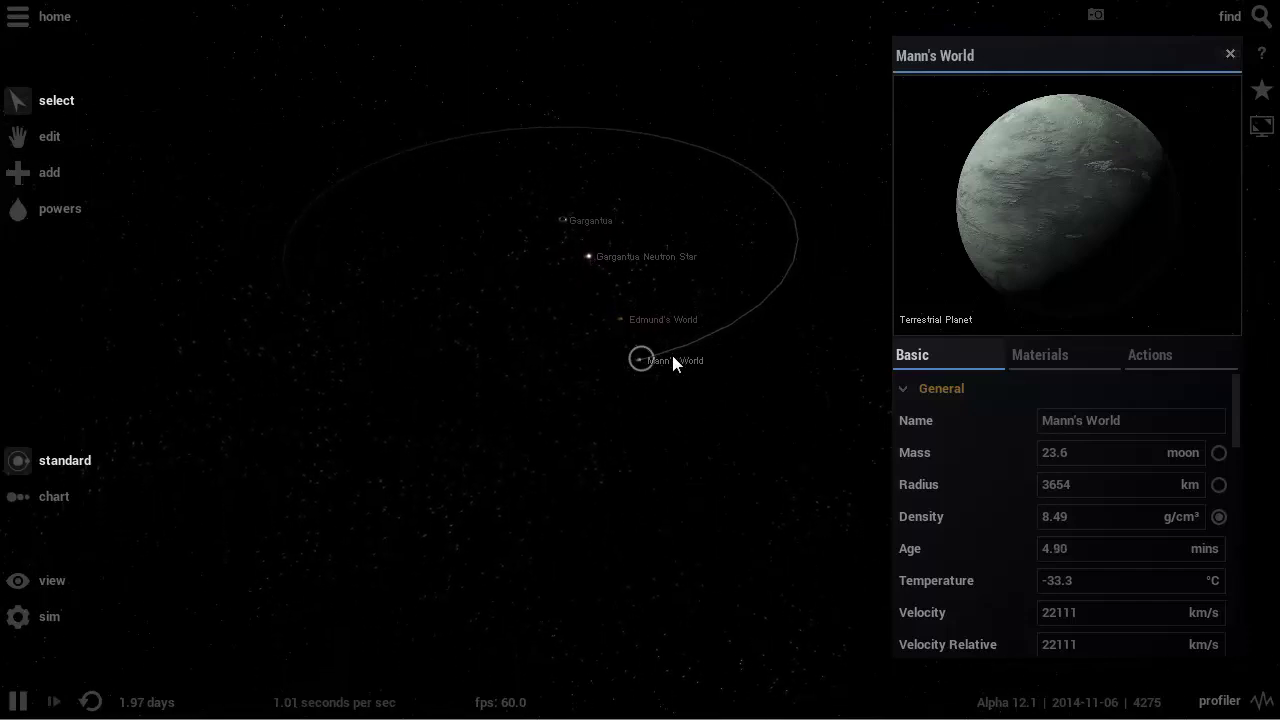
pyautogui.scroll(3, 755, 317)
pyautogui.scroll(-3, 453, 214)
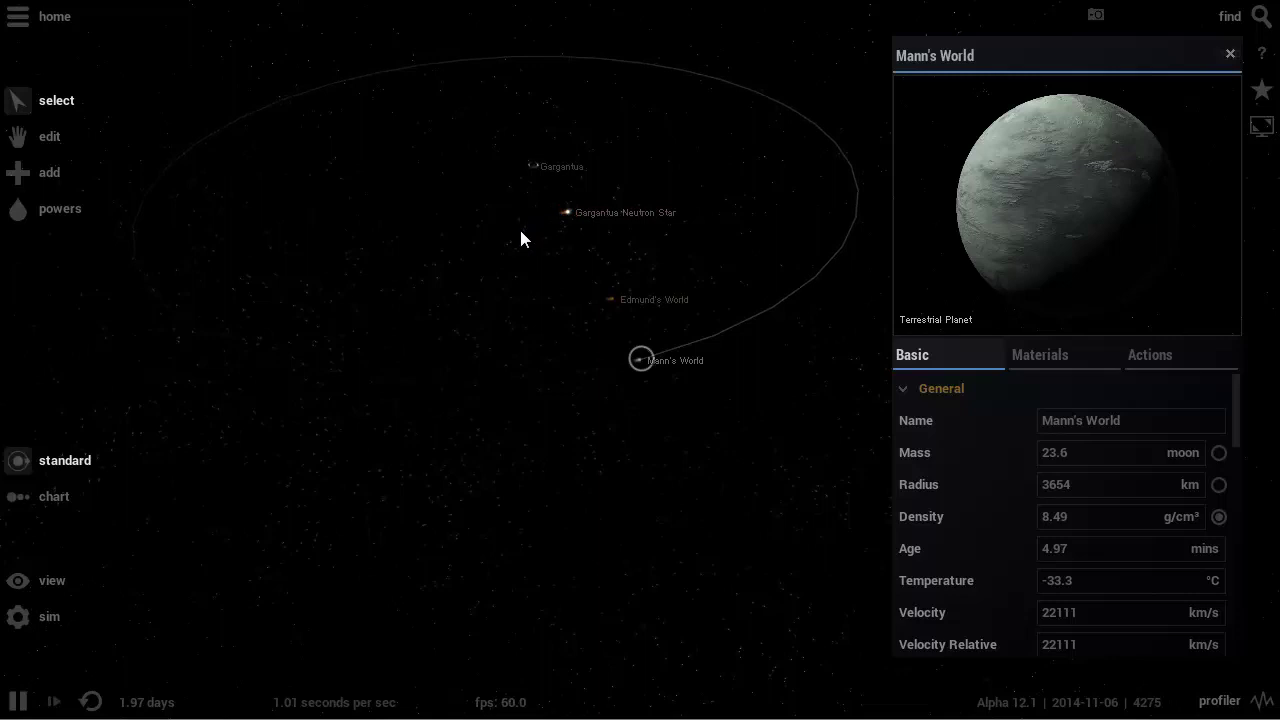
# Add six random gas giants in orbit mode at increasing distances beyond Mann's World, and return to selecting objects.
pyautogui.press('a')
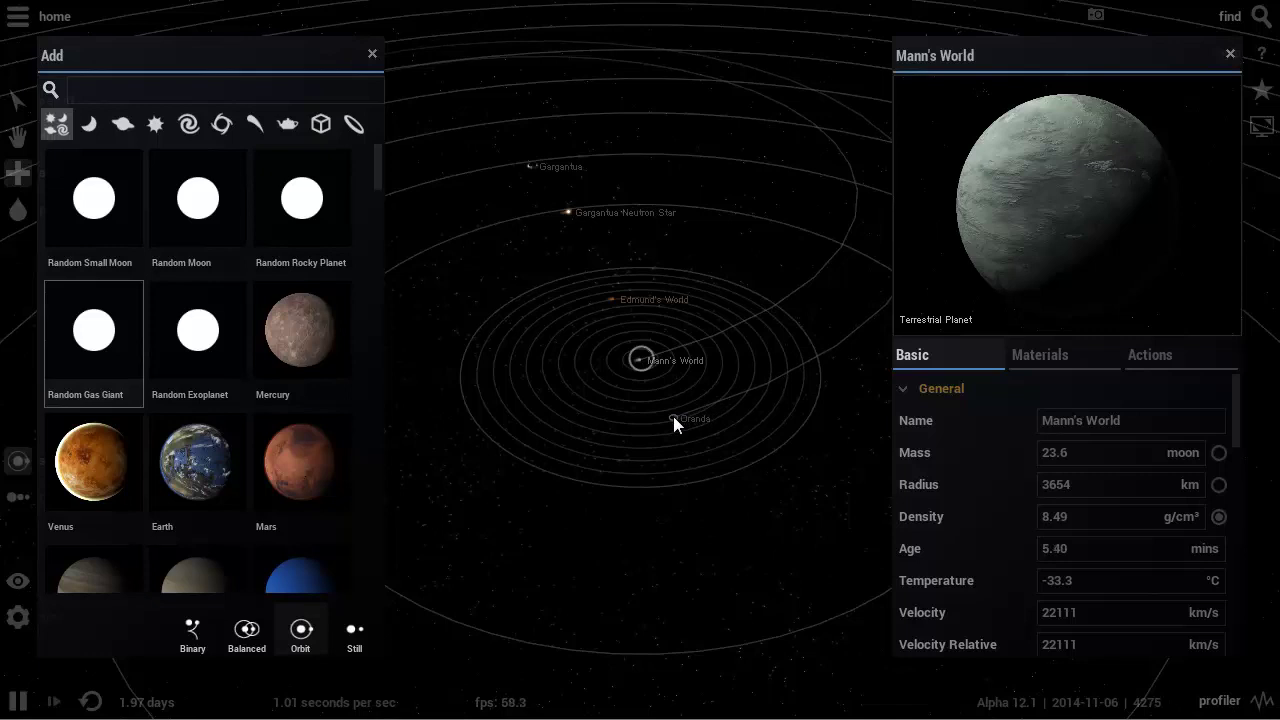
pyautogui.click(673, 416)
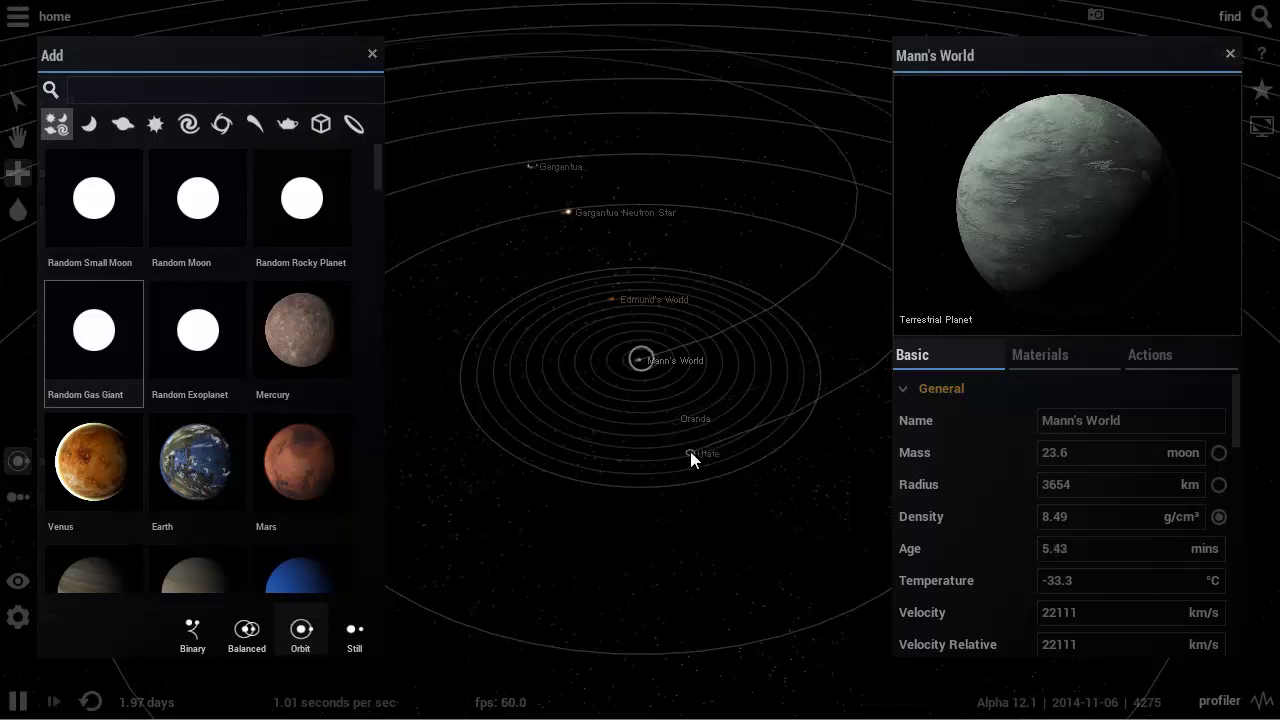
pyautogui.scroll(-2, 692, 452)
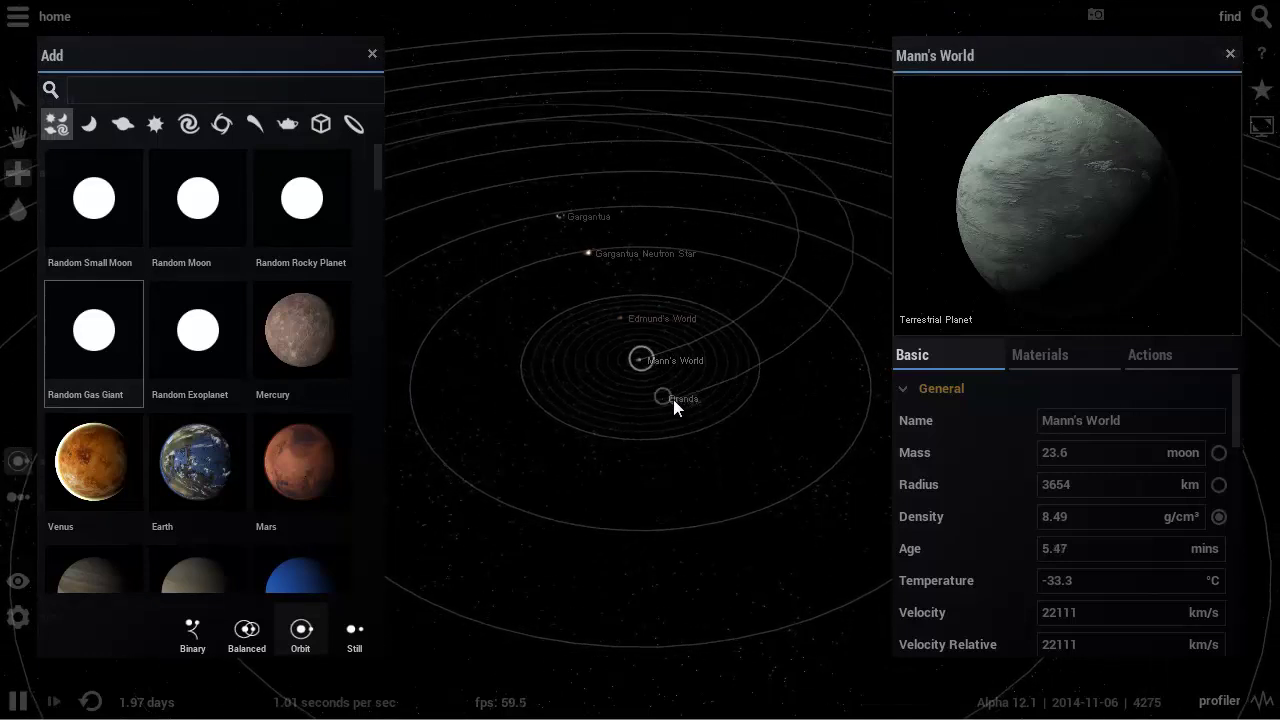
pyautogui.click(682, 431)
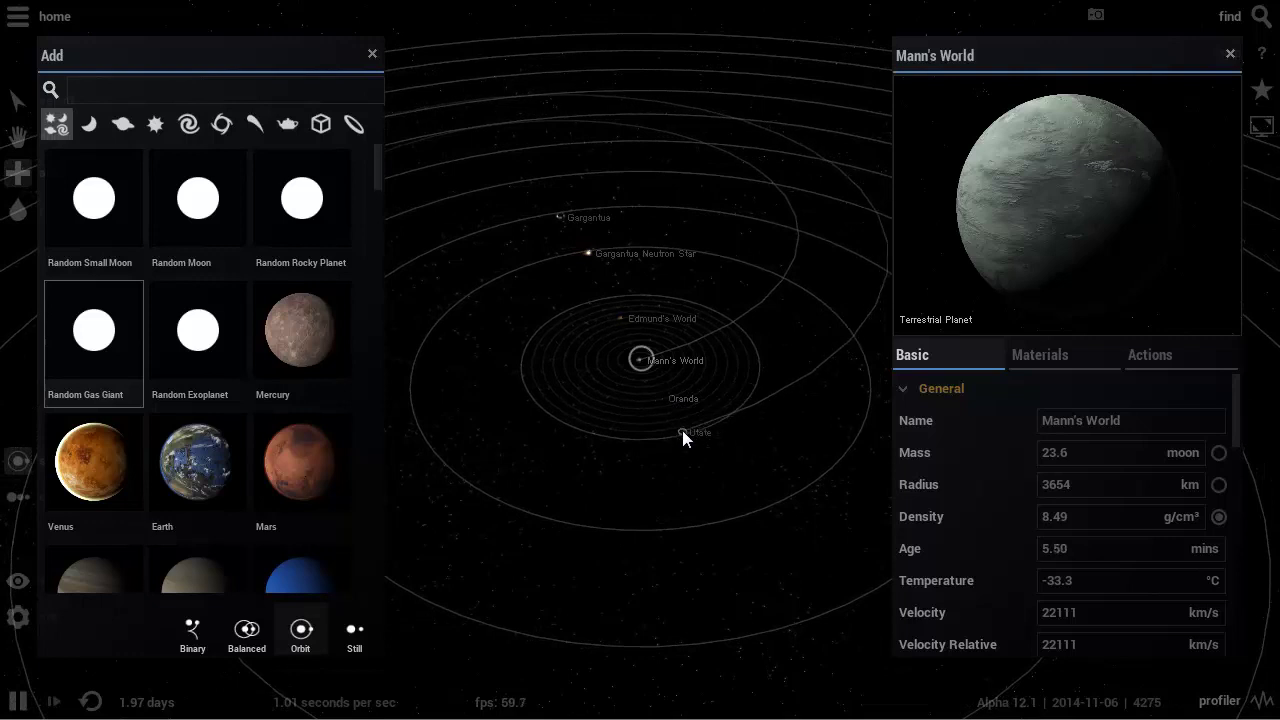
pyautogui.scroll(-2, 688, 443)
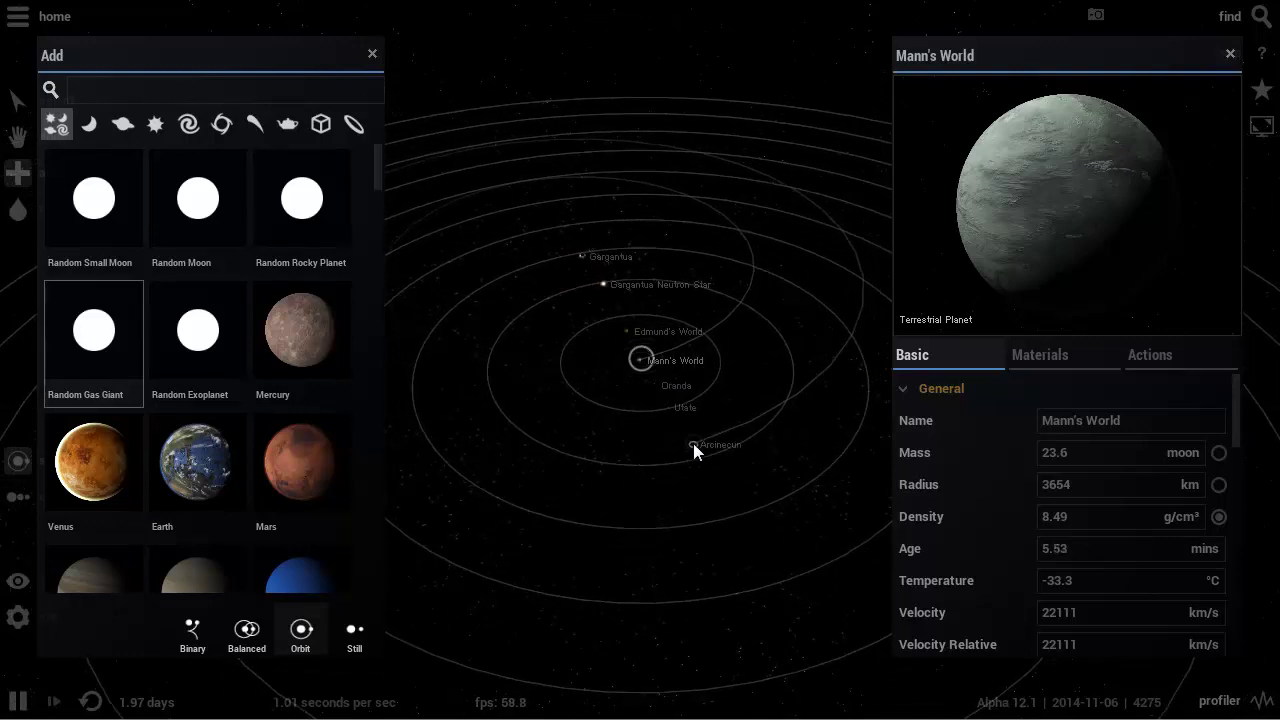
pyautogui.click(693, 443)
pyautogui.click(726, 485)
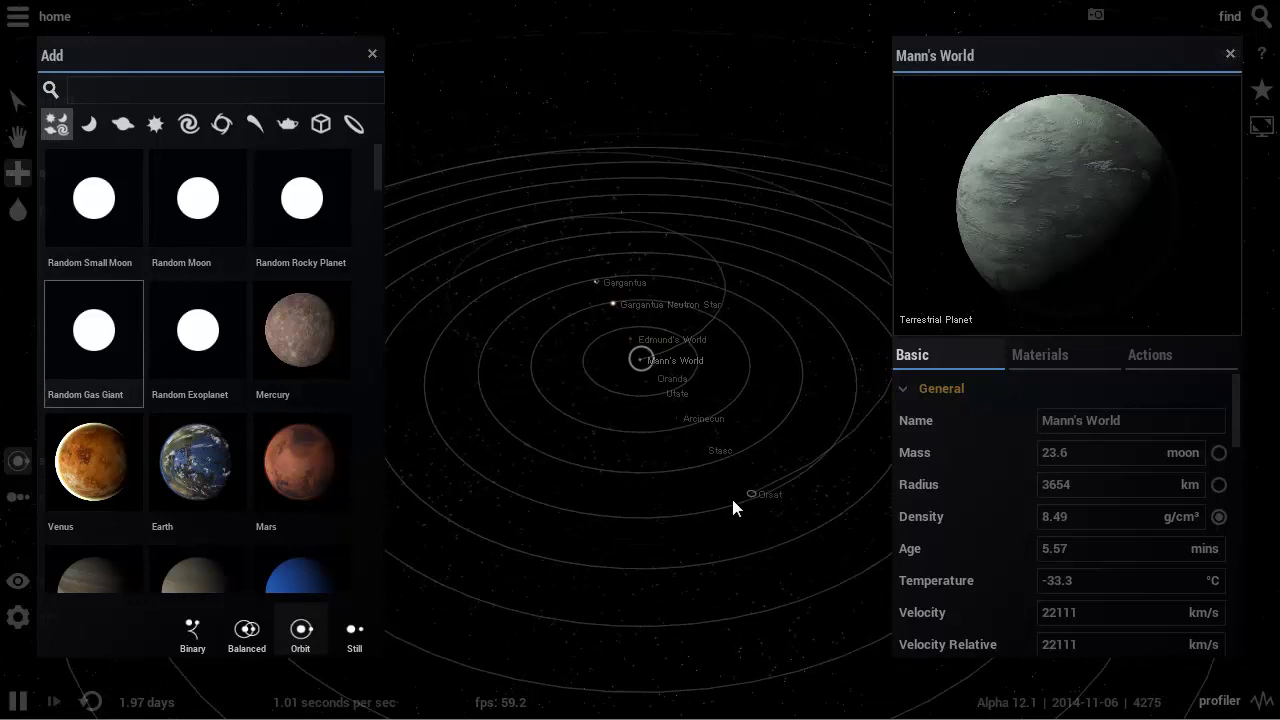
pyautogui.click(731, 498)
pyautogui.click(771, 547)
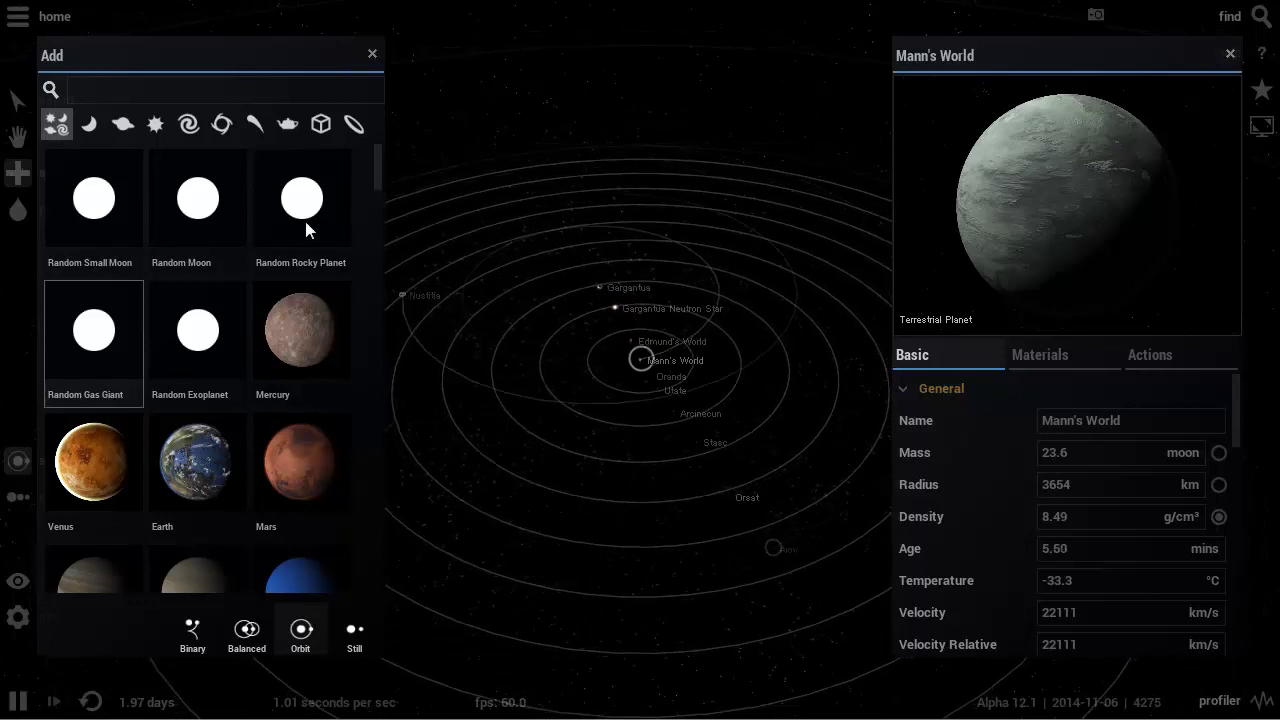
pyautogui.click(18, 101)
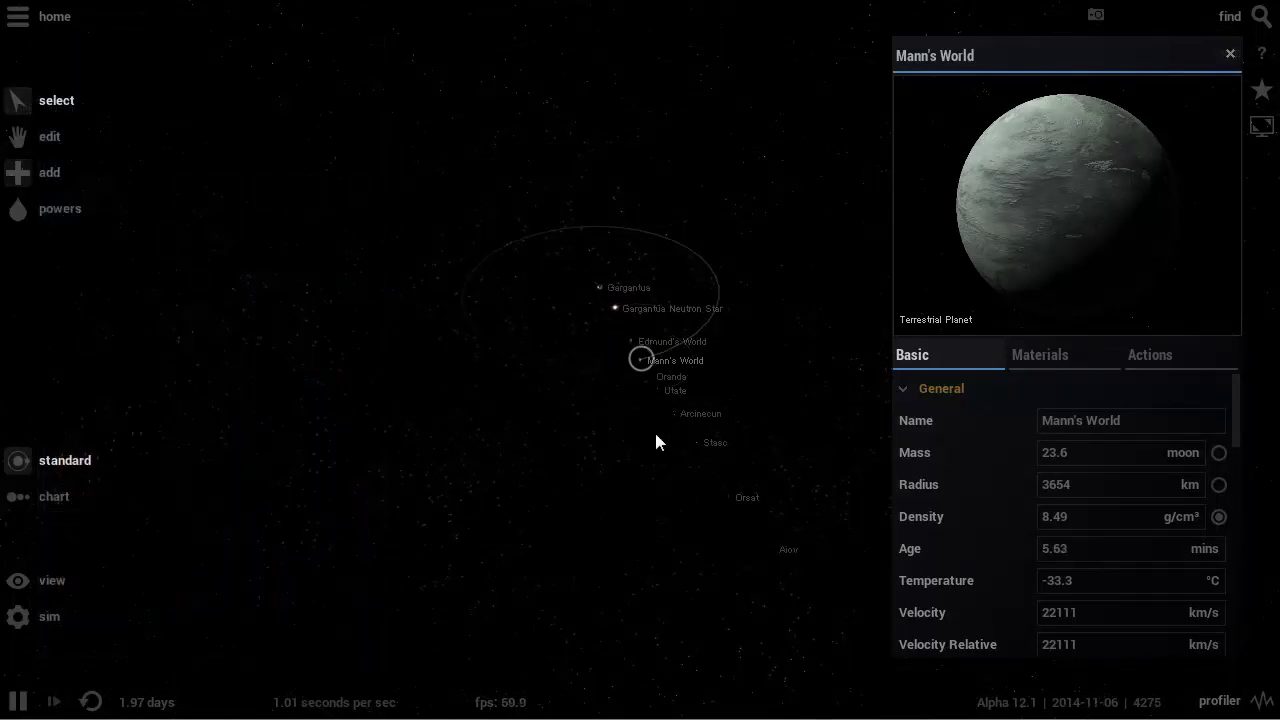
# Focus on Oranda, the innermost added gas giant, and examine it up close and from a distance.
pyautogui.click(656, 377)
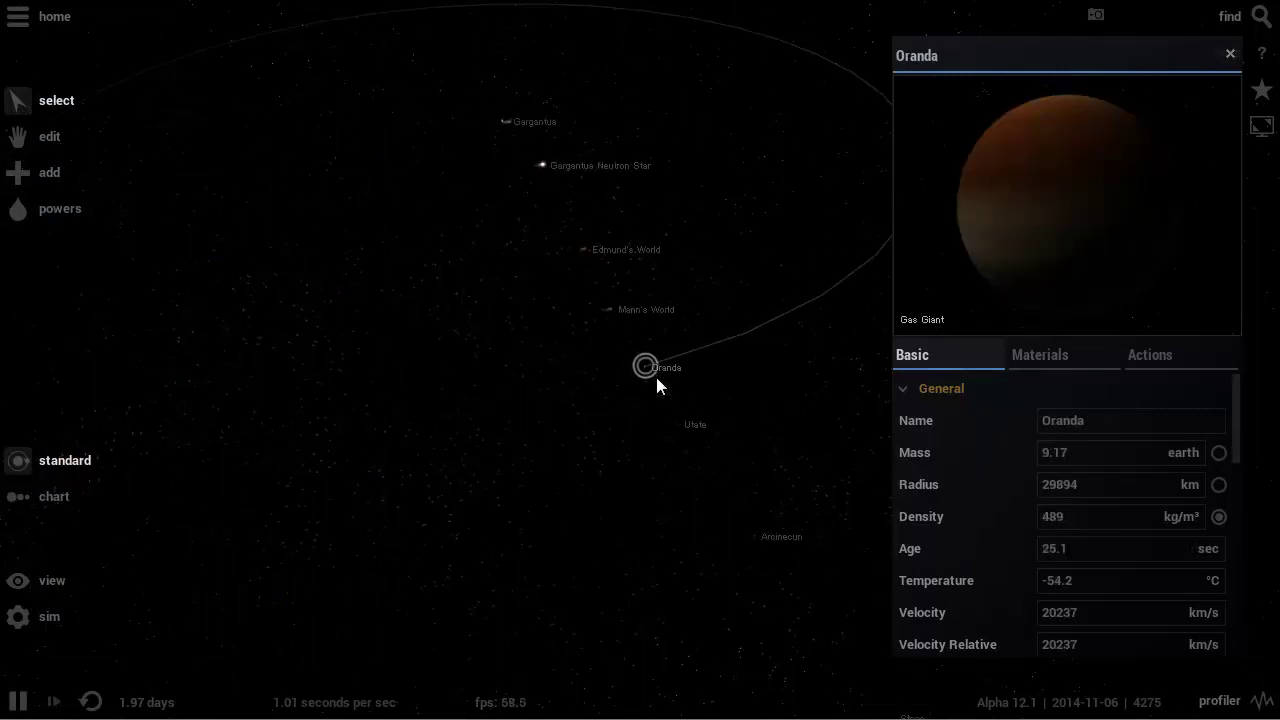
pyautogui.doubleClick(656, 378)
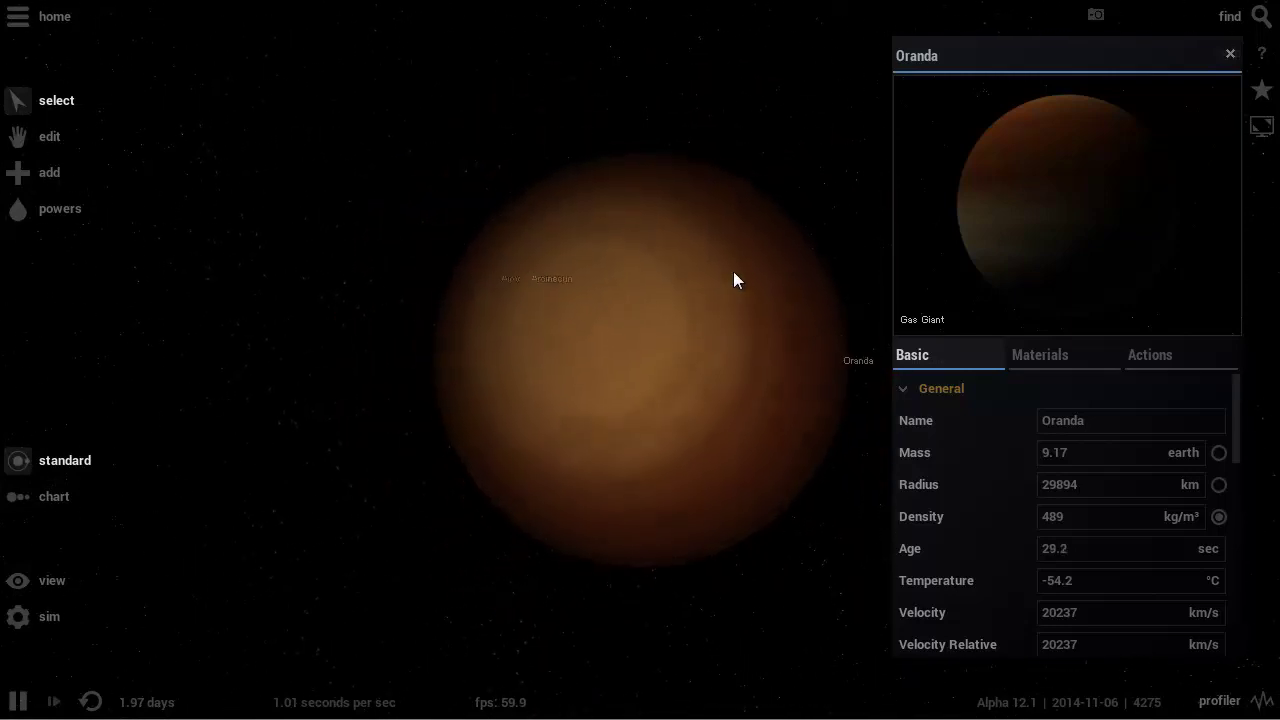
pyautogui.scroll(-2, 733, 271)
pyautogui.moveTo(745, 289); pyautogui.dragTo(744, 318)
pyautogui.scroll(-7, 706, 306)
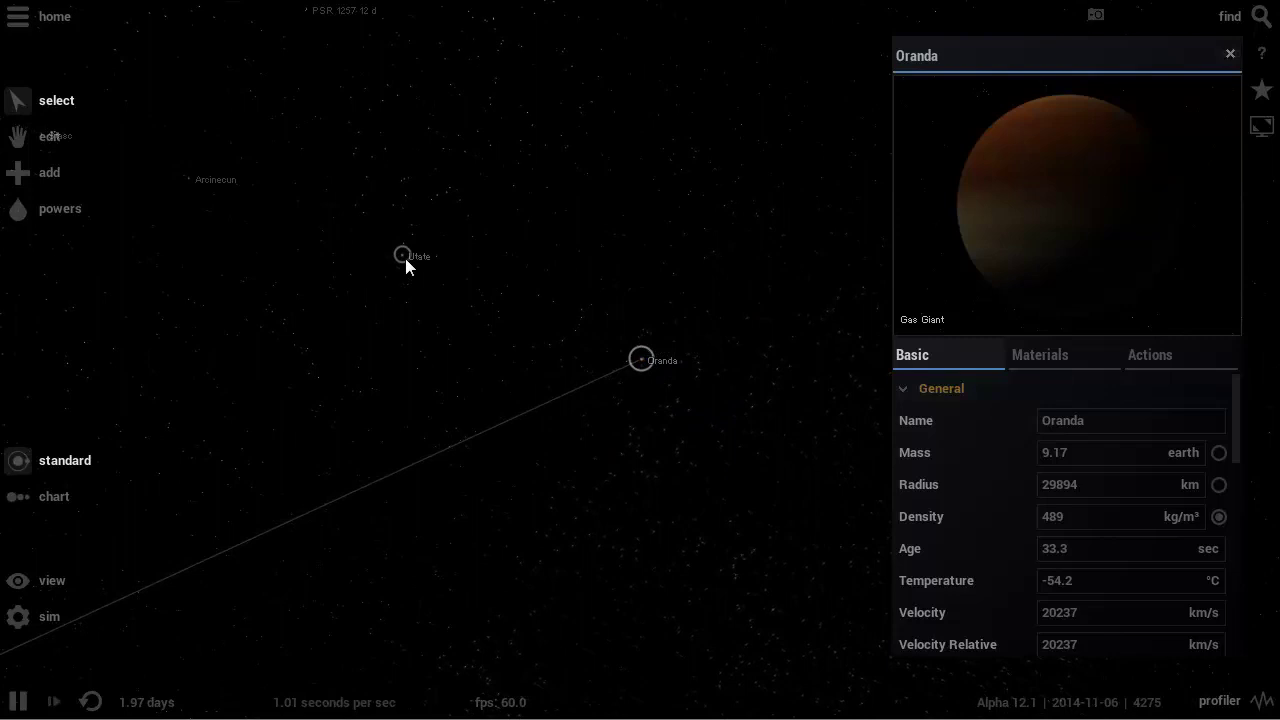
pyautogui.scroll(3, 645, 360)
pyautogui.scroll(-2, 580, 330)
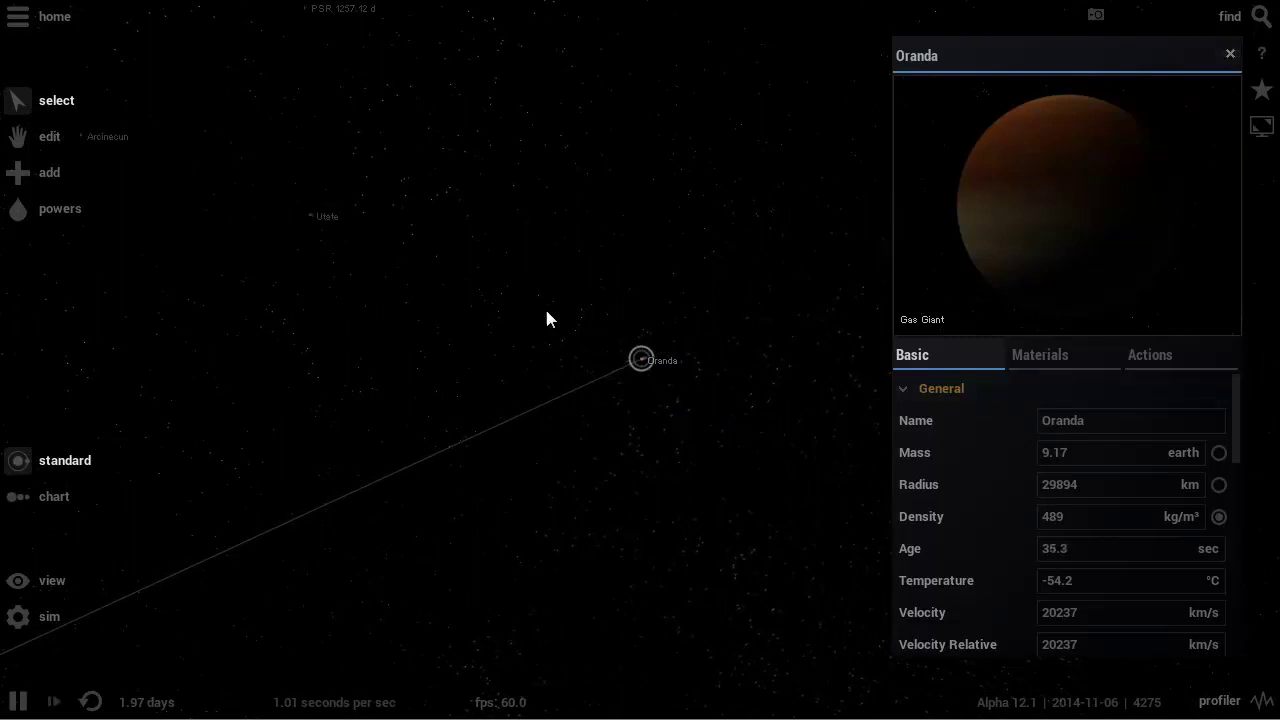
pyautogui.scroll(-2, 440, 250)
# Move the focus outward through the gas giants Utate, Arcinecun, Stasc and Orsat to inspect each one.
pyautogui.click(432, 268)
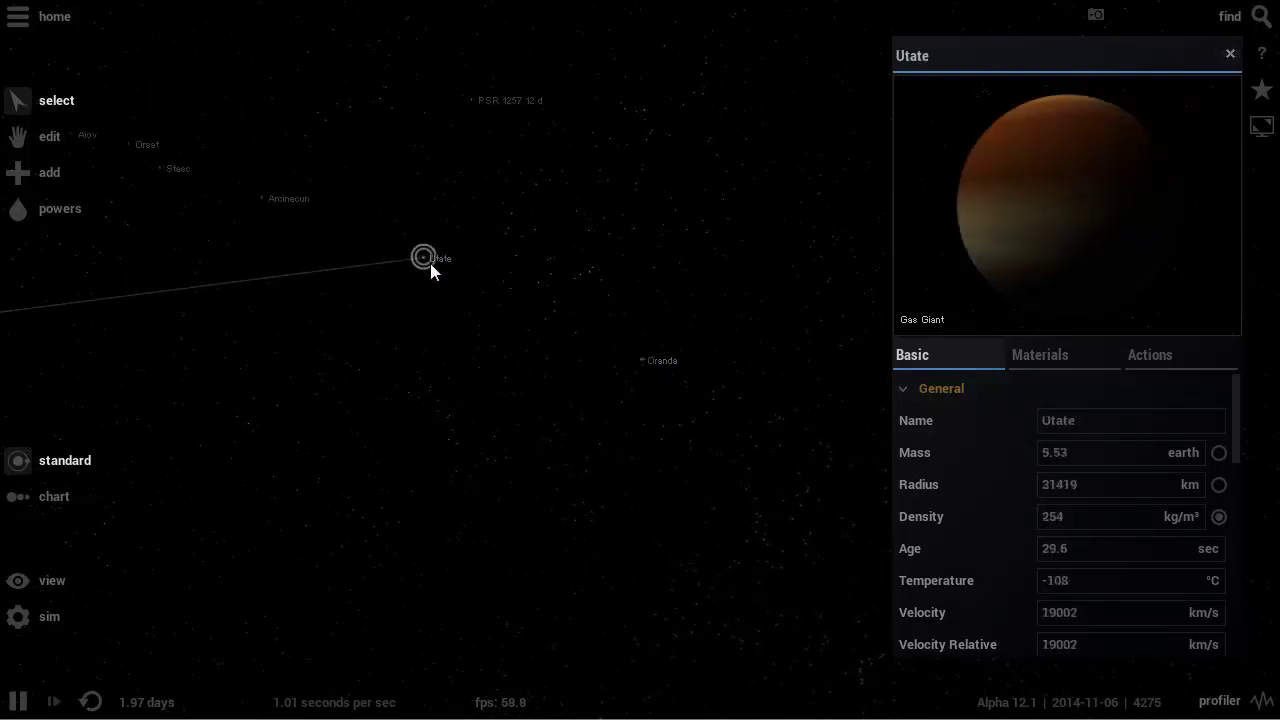
pyautogui.click(428, 266)
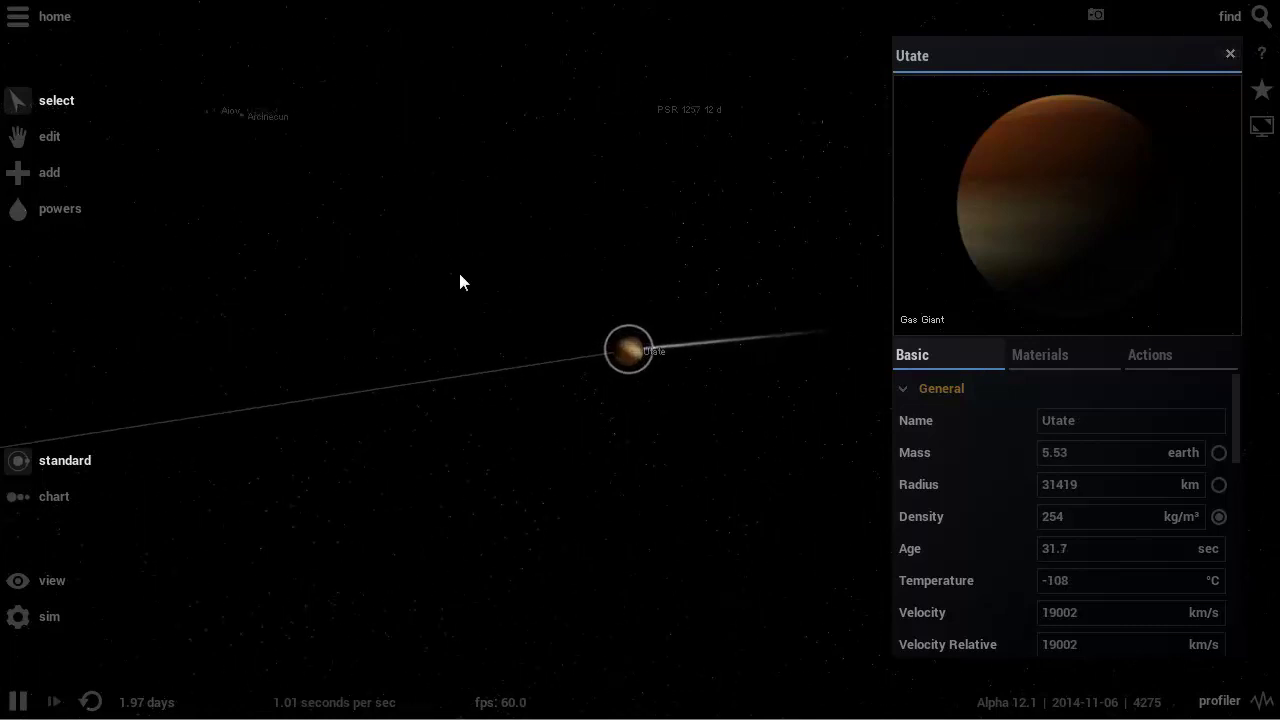
pyautogui.scroll(-5, 549, 225)
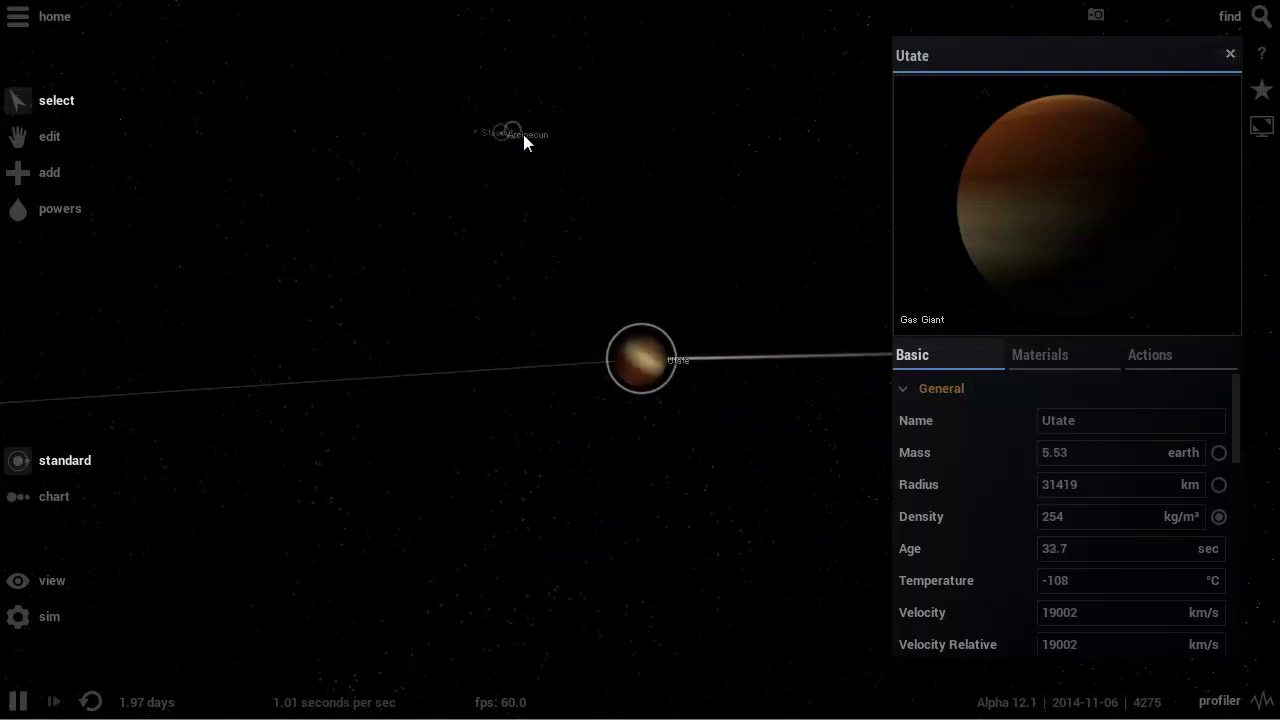
pyautogui.click(523, 134)
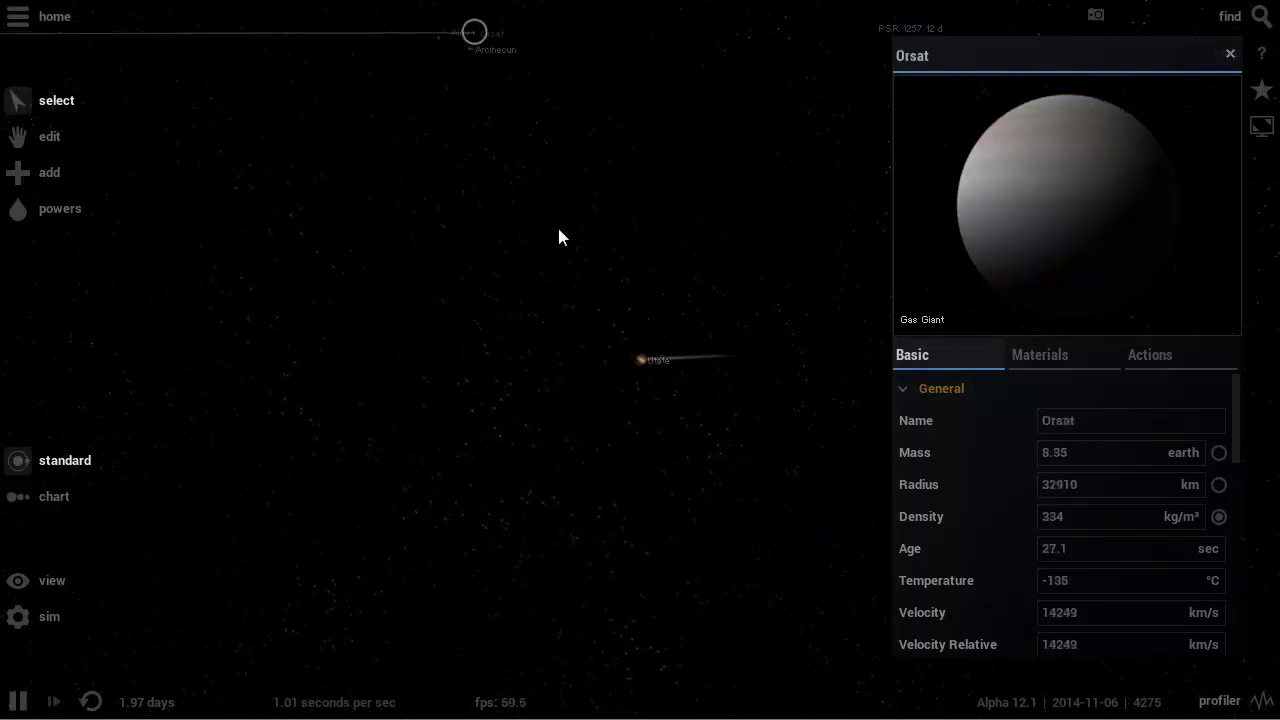
pyautogui.click(528, 152)
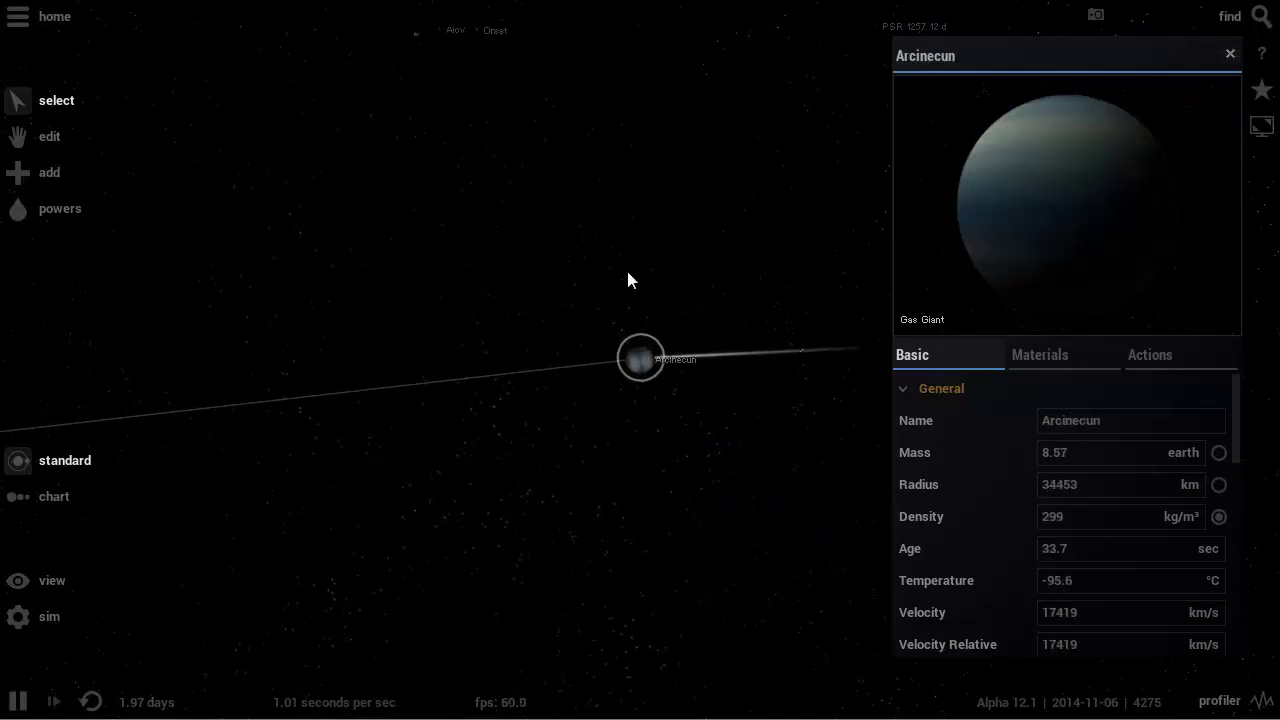
pyautogui.click(451, 85)
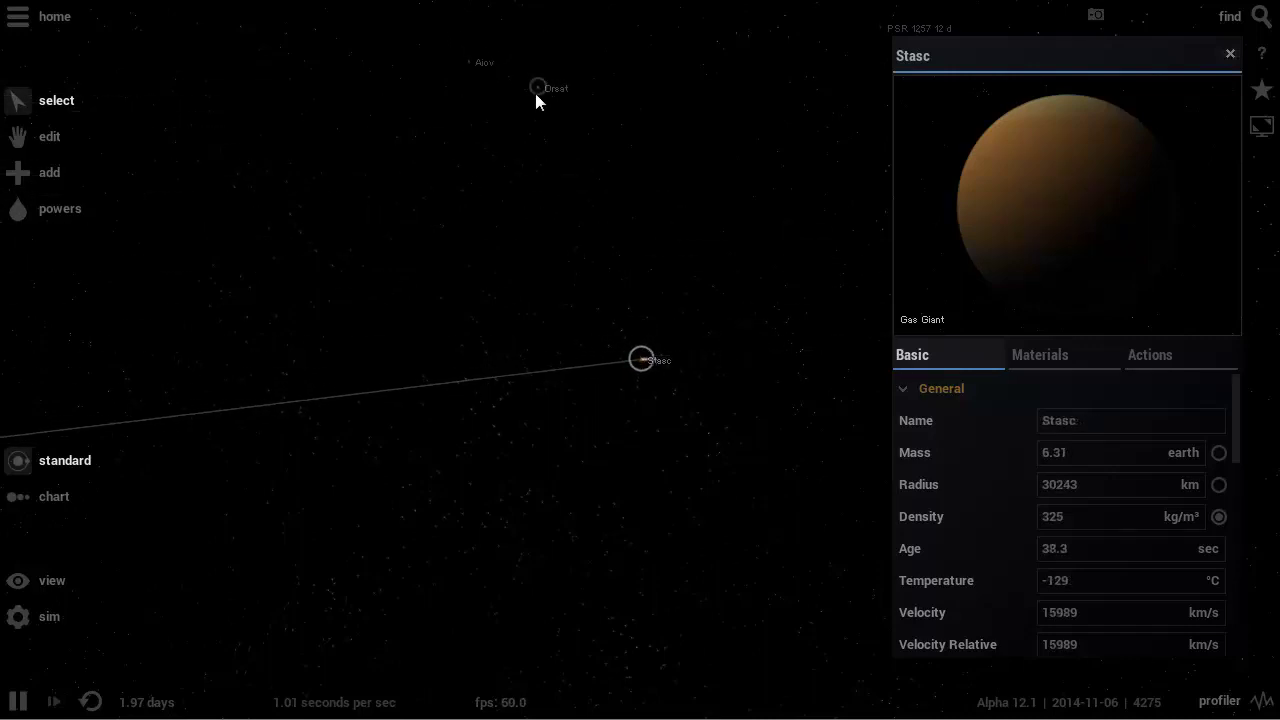
pyautogui.click(537, 88)
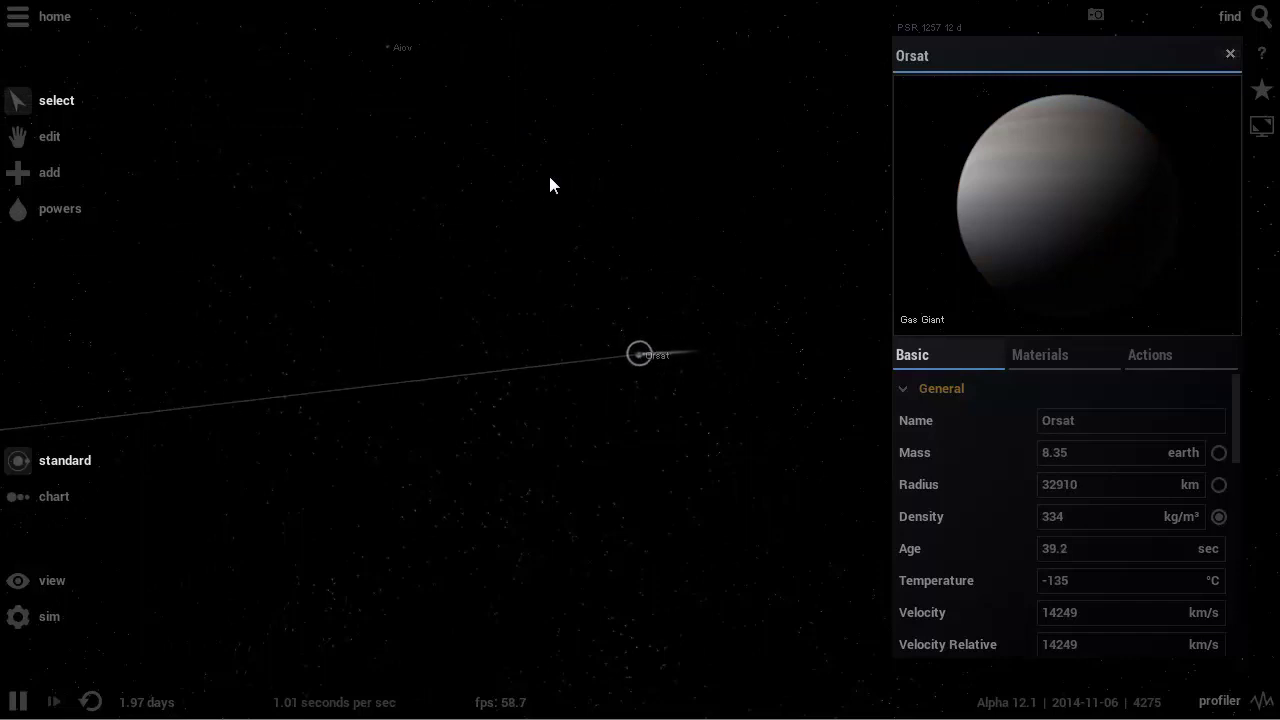
# Focus on the outermost gas giant Aiov, examine its surface from several angles, and view its orbit around the whole system.
pyautogui.click(432, 103)
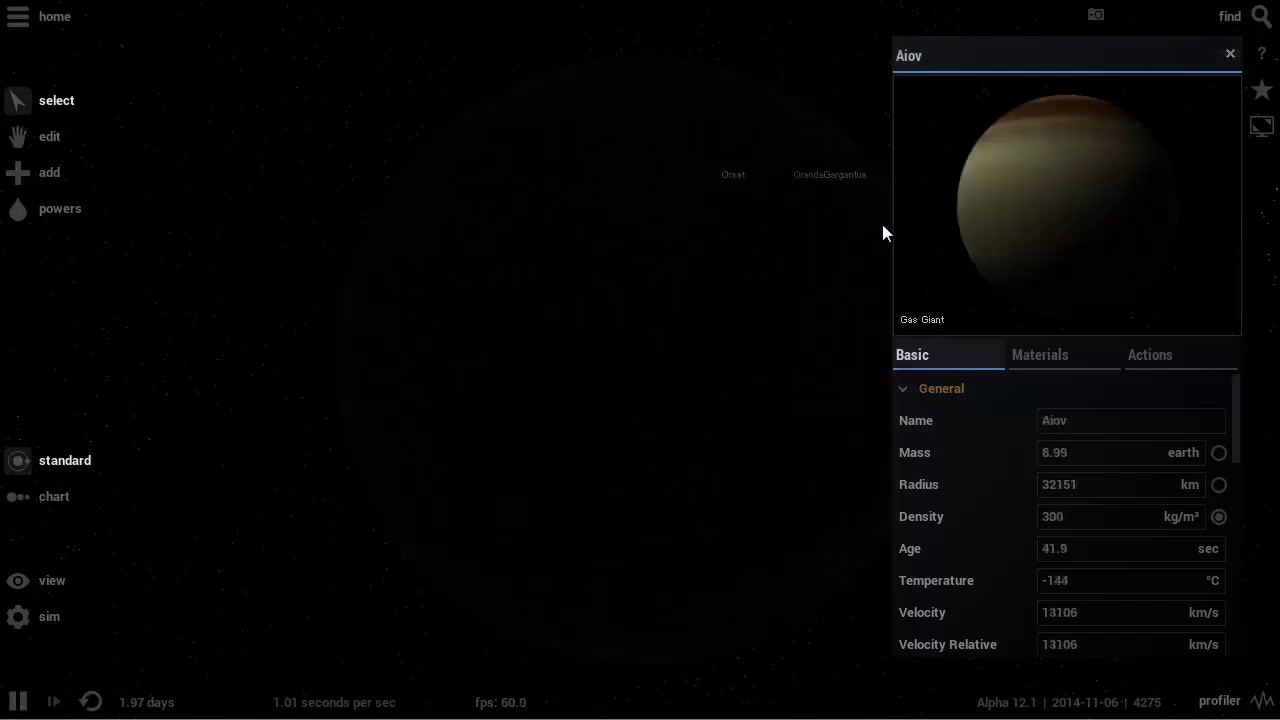
pyautogui.moveTo(591, 219); pyautogui.dragTo(749, 198)
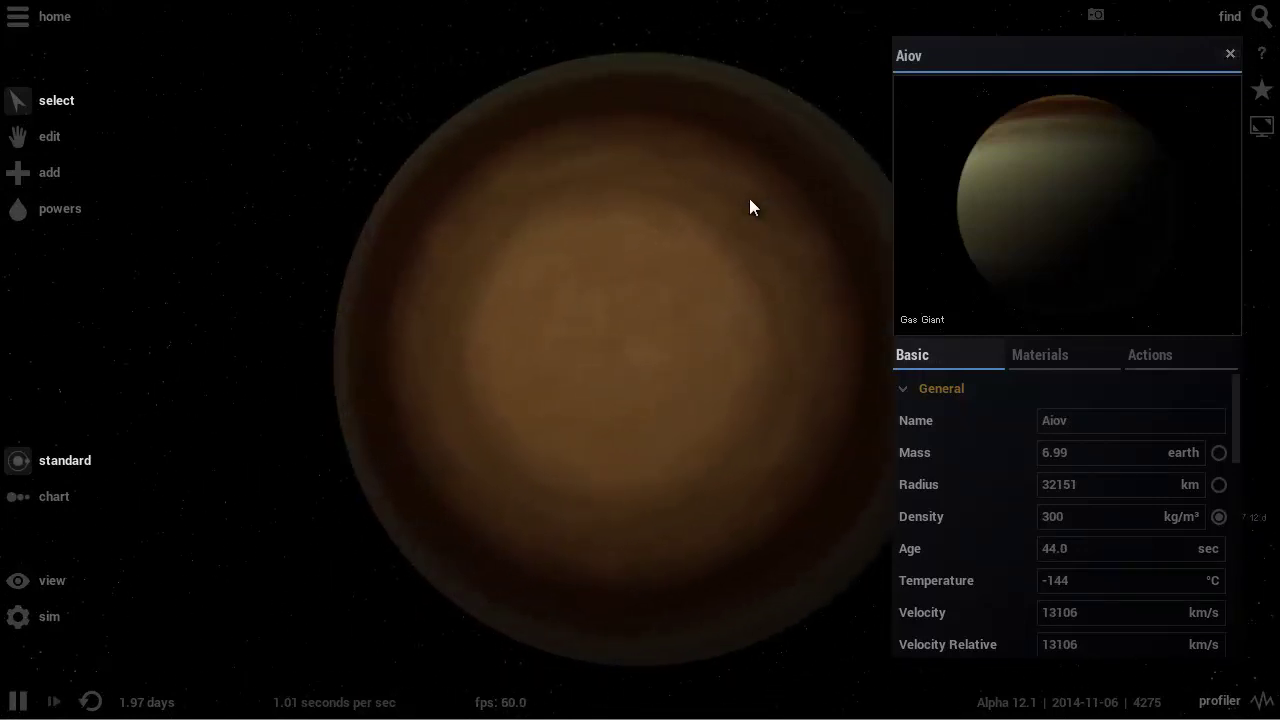
pyautogui.moveTo(667, 267); pyautogui.dragTo(302, 318)
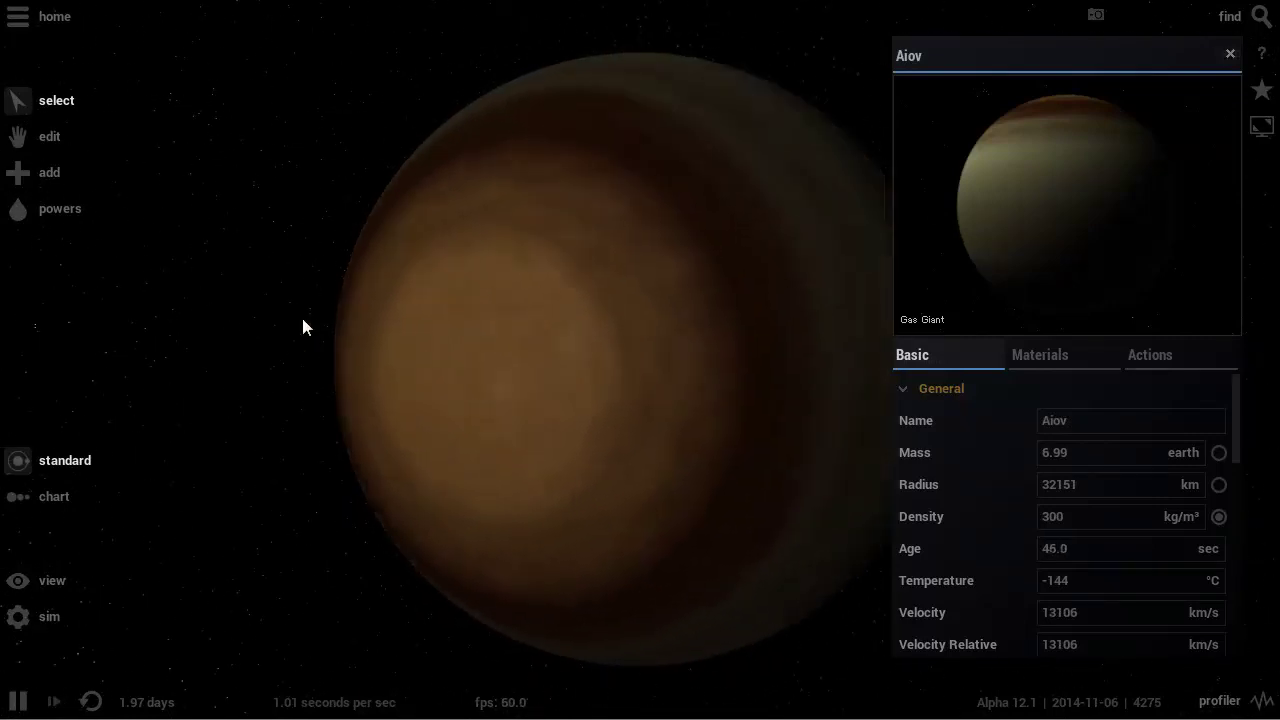
pyautogui.moveTo(574, 250); pyautogui.dragTo(423, 277)
pyautogui.scroll(-4, 422, 268)
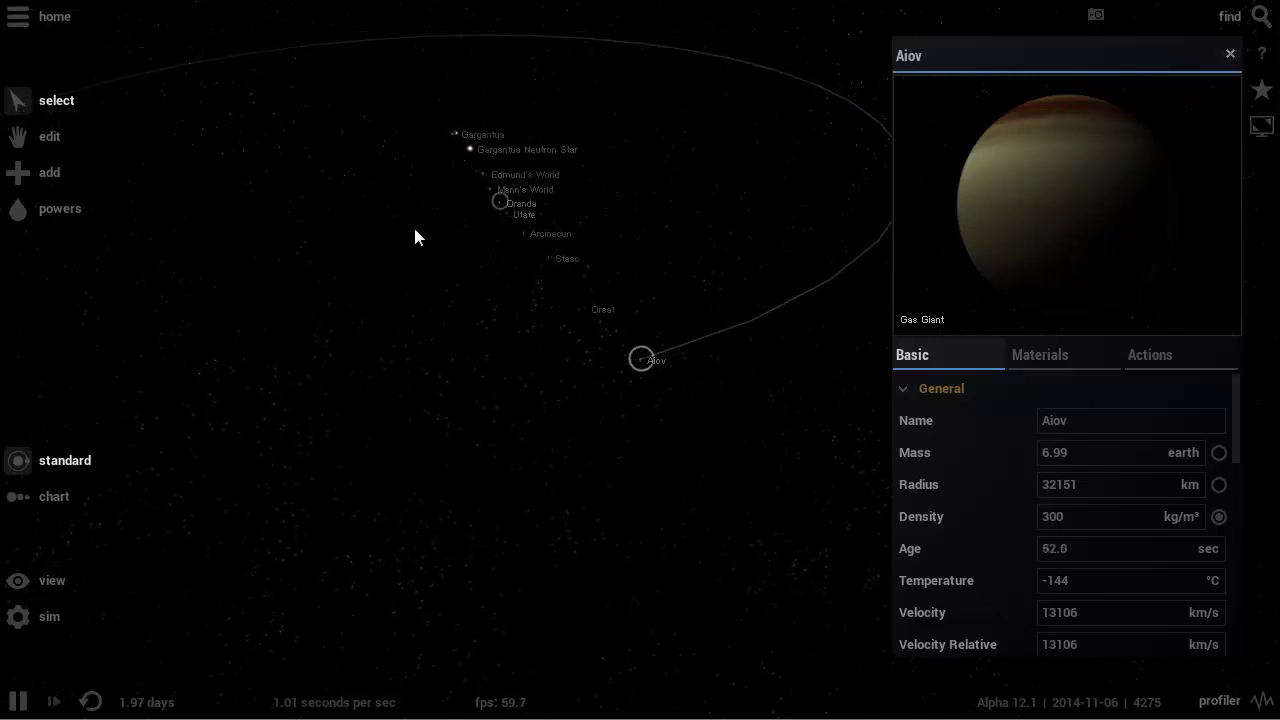
# Raise the simulation speed to 17.7 minutes per second and watch the planets trace their orbits around Gargantua.
pyautogui.click(453, 677)
pyautogui.moveTo(429, 704)
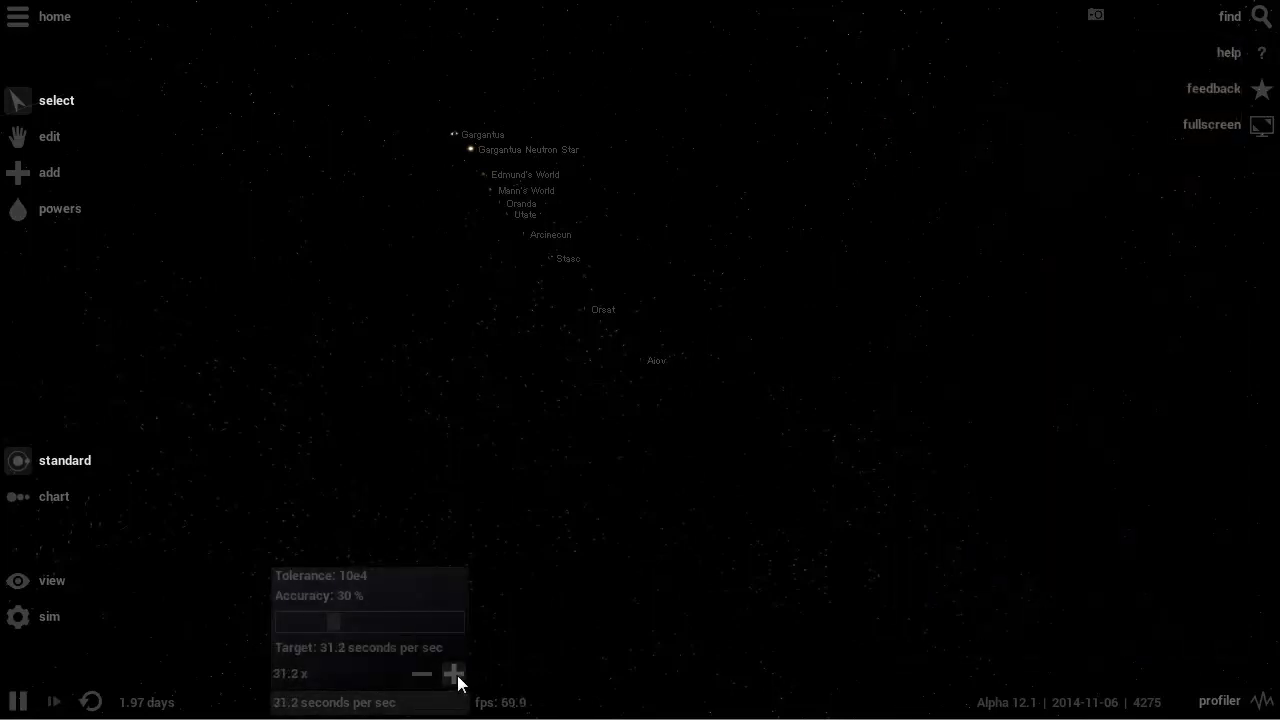
pyautogui.click(453, 674)
pyautogui.click(453, 674)
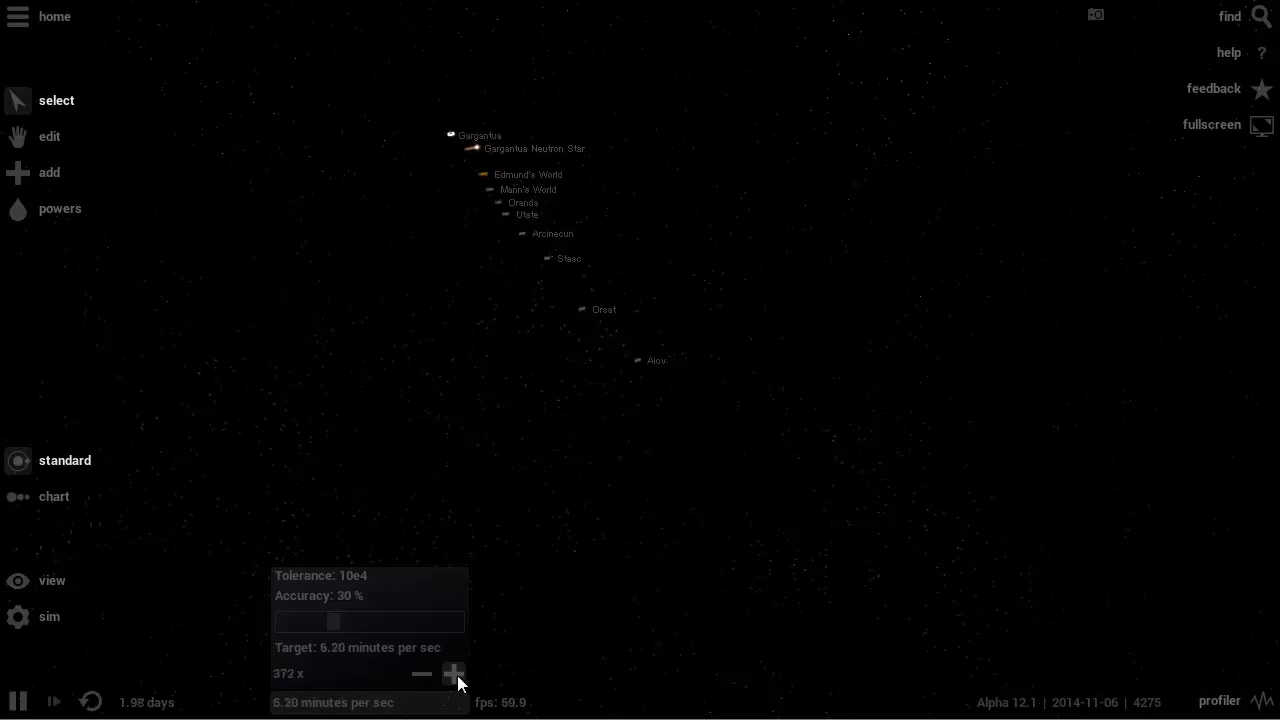
pyautogui.click(453, 674)
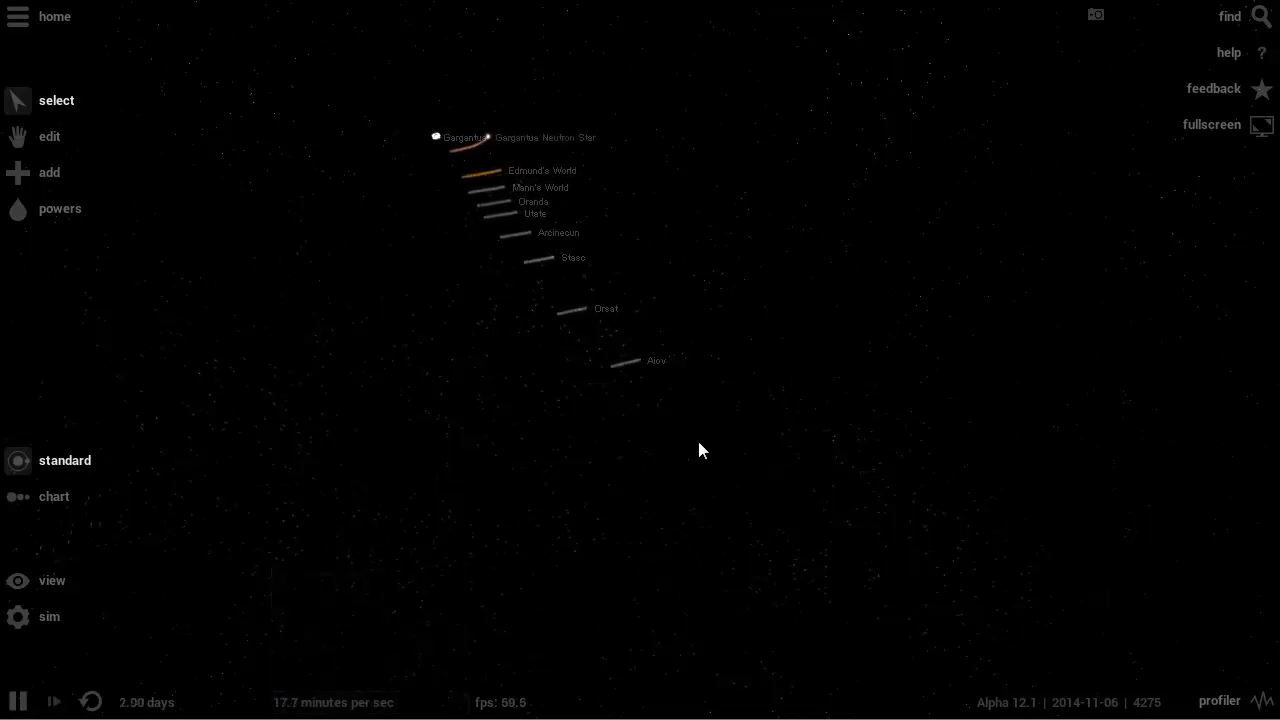
pyautogui.scroll(-2, 711, 442)
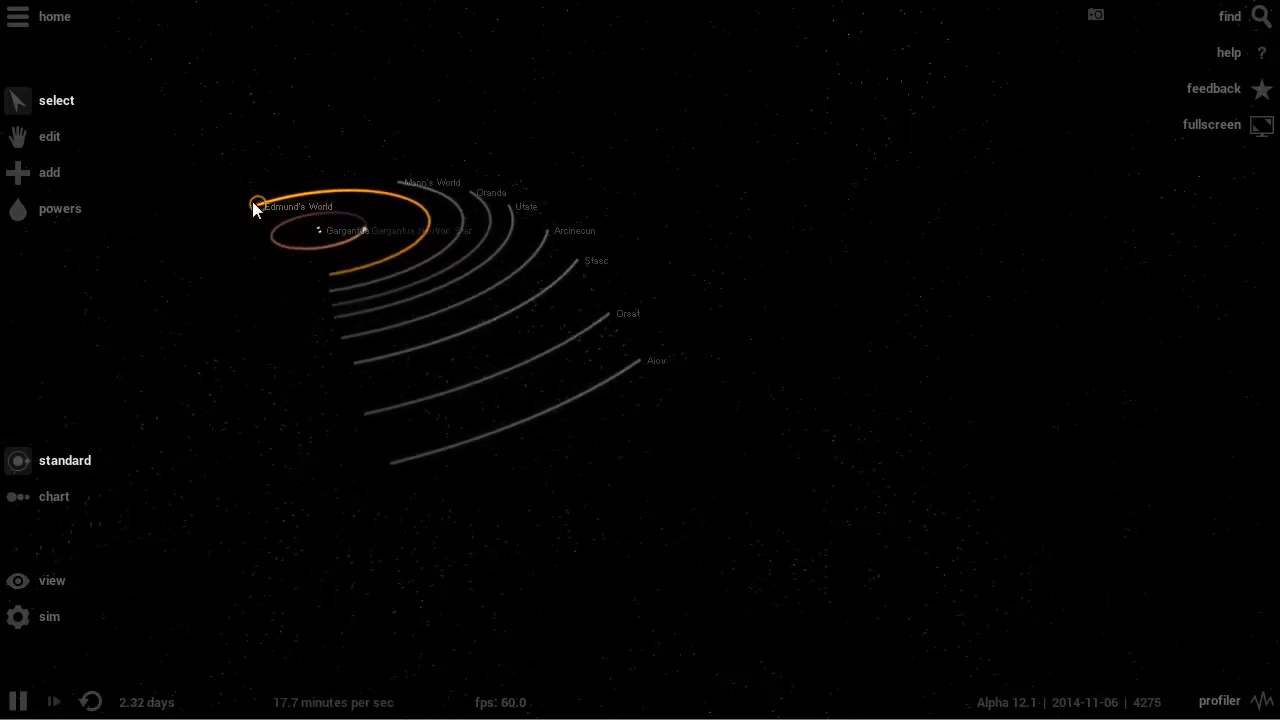
# Select Edmund's World to read its velocity, and calculate the relativistic time dilation for 1 s at 25000000 m/s in WolframAlpha.
pyautogui.click(253, 206)
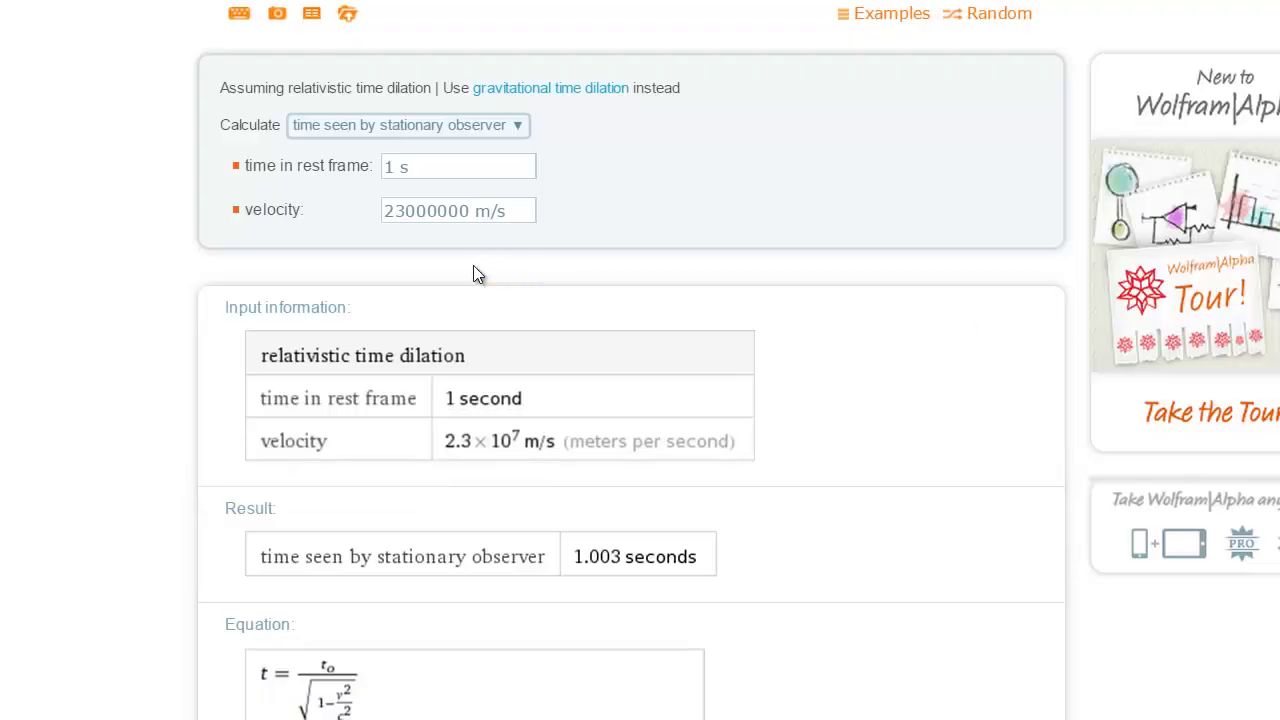
pyautogui.scroll(2, 476, 273)
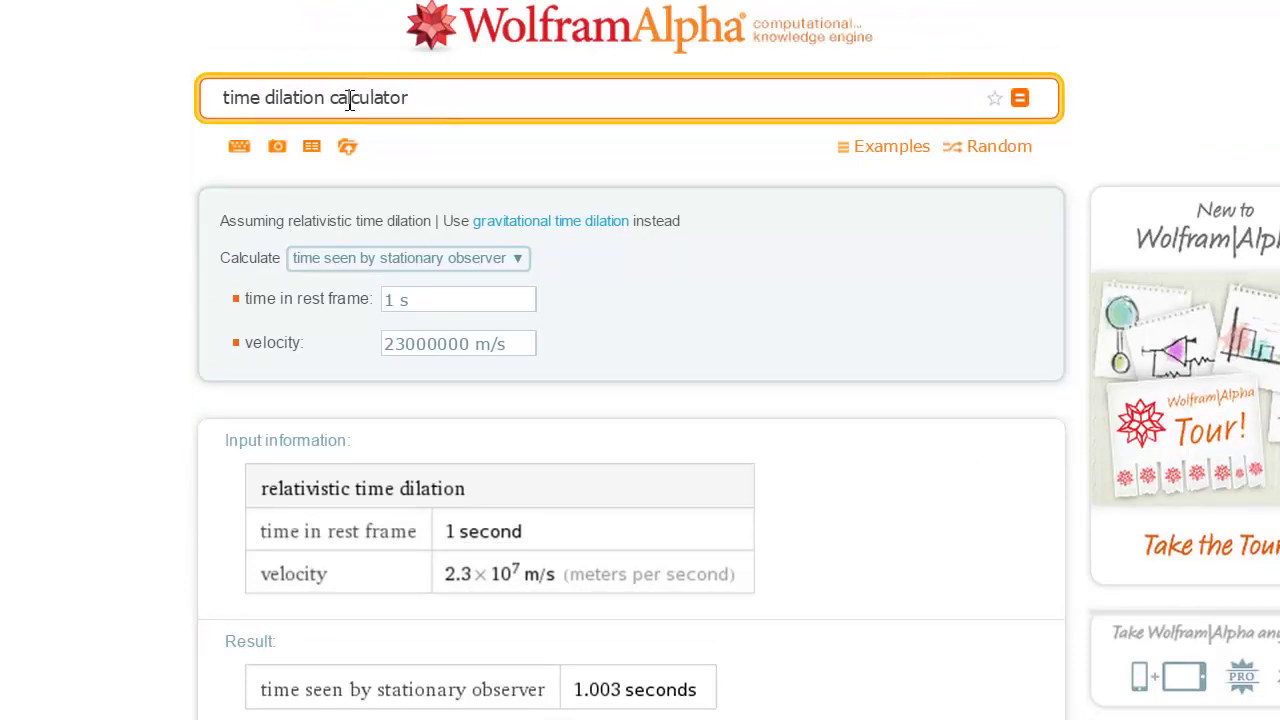
pyautogui.click(400, 258)
pyautogui.click(406, 348)
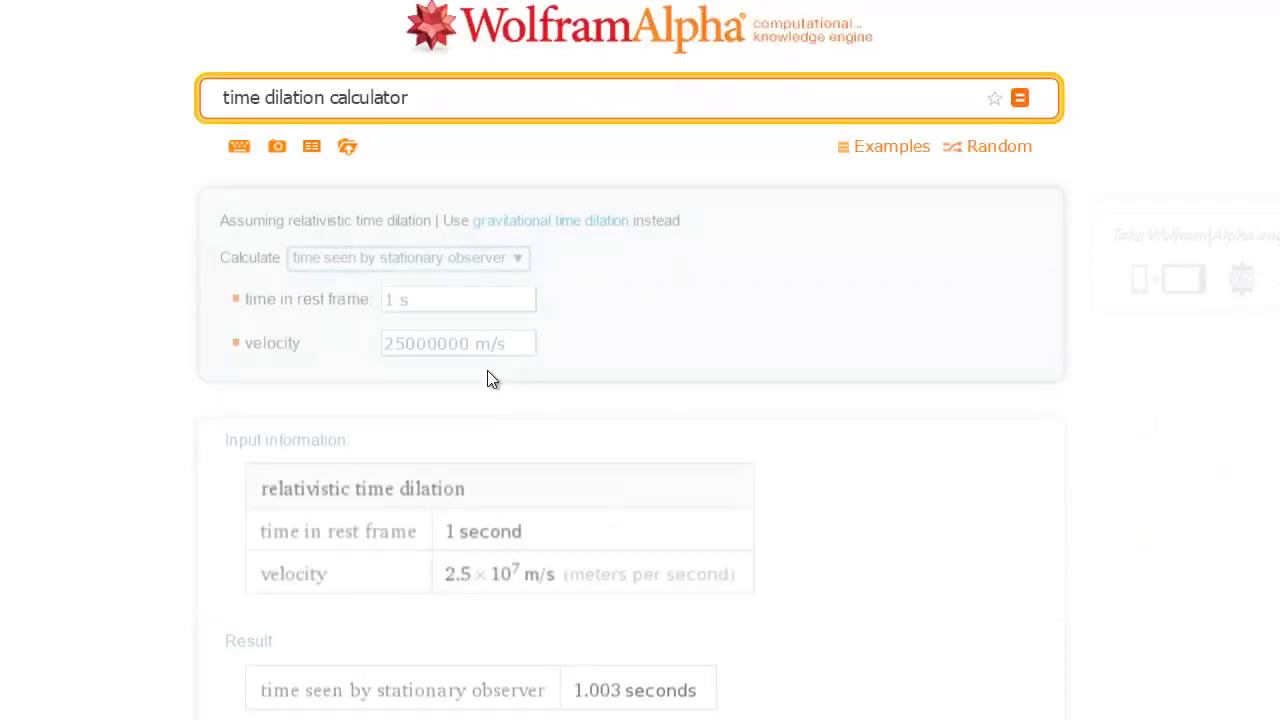
pyautogui.scroll(-3, 573, 484)
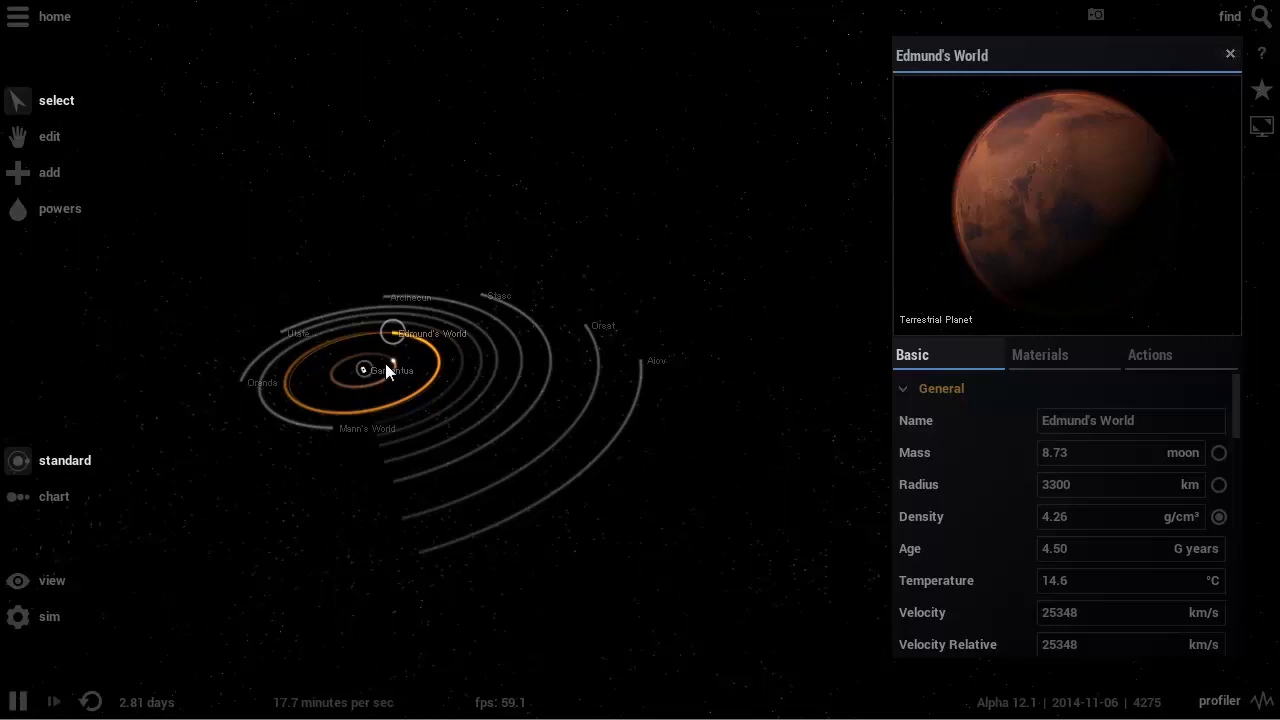
# Back in the simulation, focus on the black hole Gargantua and examine it up close and with the surrounding orbits.
pyautogui.scroll(3, 385, 363)
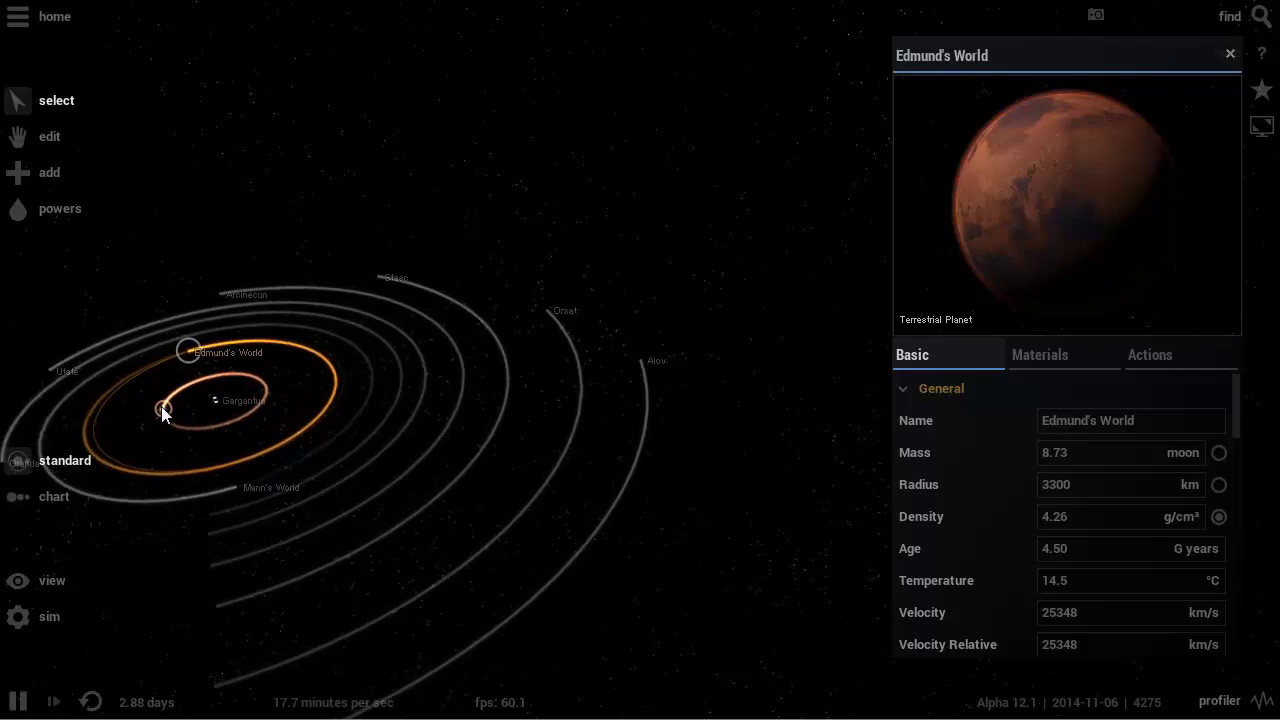
pyautogui.click(213, 409)
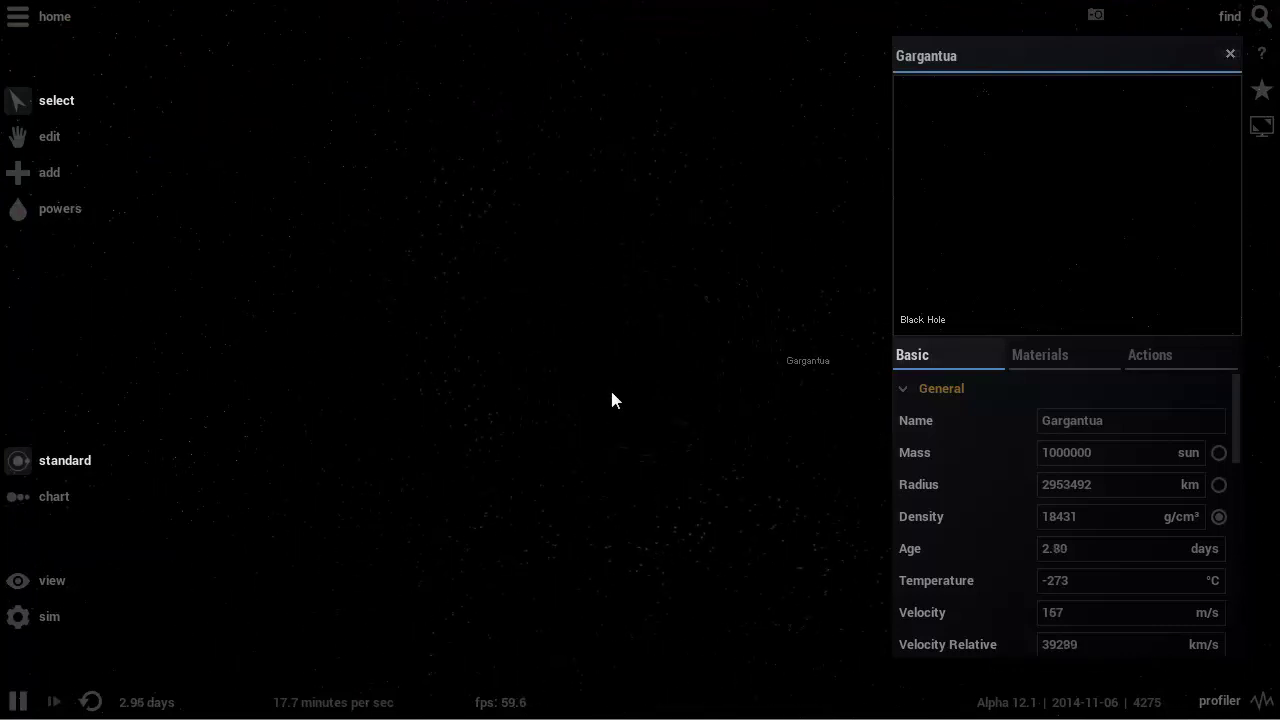
pyautogui.scroll(-6, 612, 393)
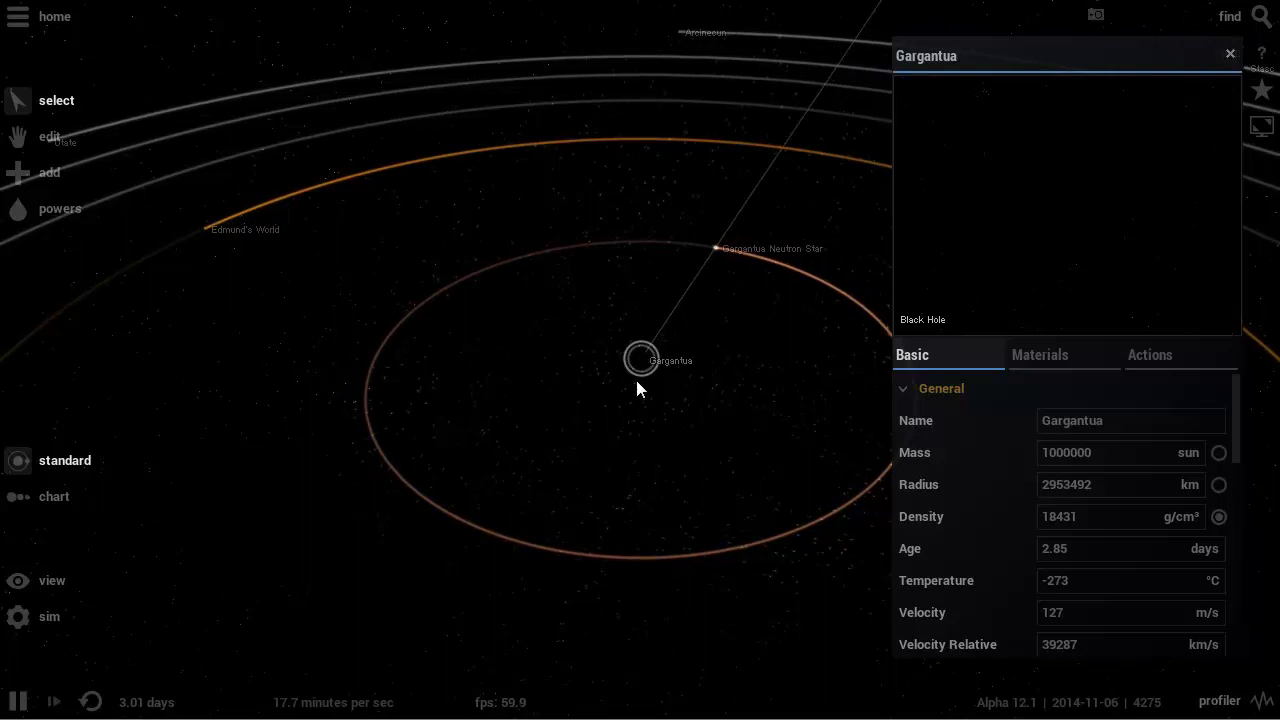
pyautogui.scroll(3, 637, 380)
pyautogui.moveTo(652, 380); pyautogui.dragTo(733, 376)
pyautogui.scroll(3, 733, 377)
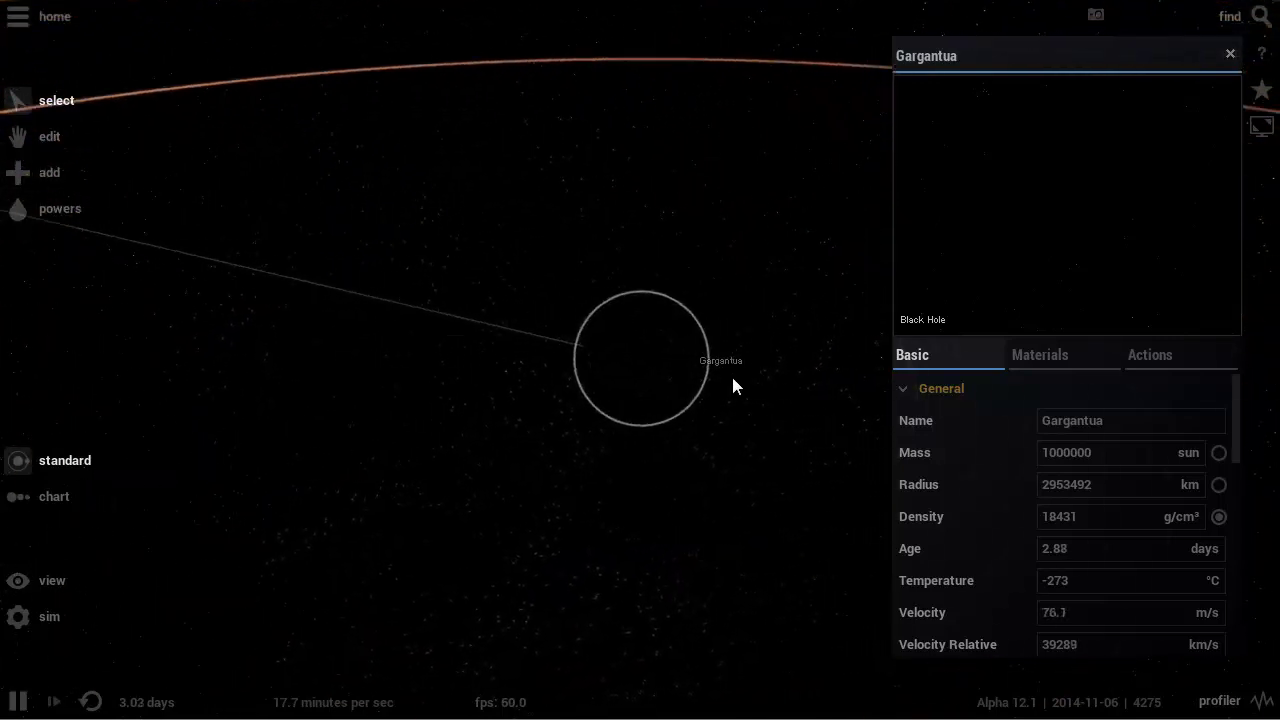
pyautogui.scroll(3, 733, 378)
pyautogui.scroll(-3, 723, 385)
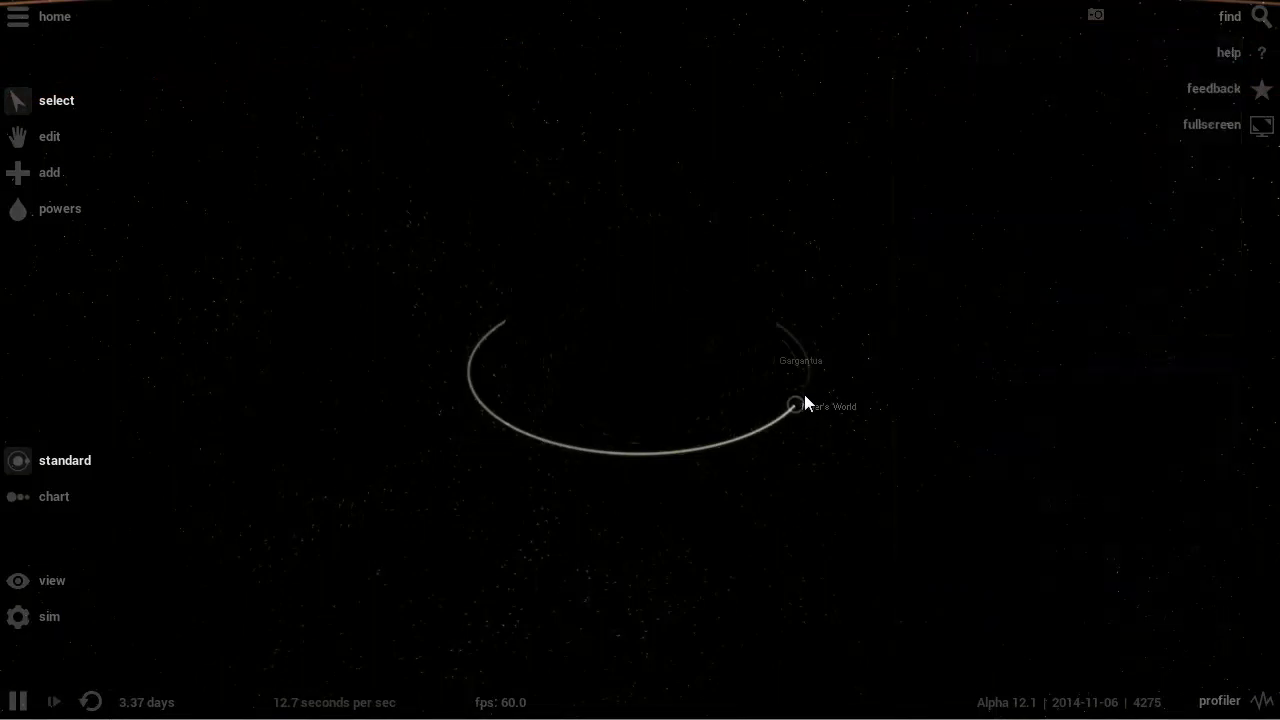
# Select and focus on Miller's World, and inspect its velocity and its surface up close.
pyautogui.click(804, 394)
pyautogui.doubleClick(801, 343)
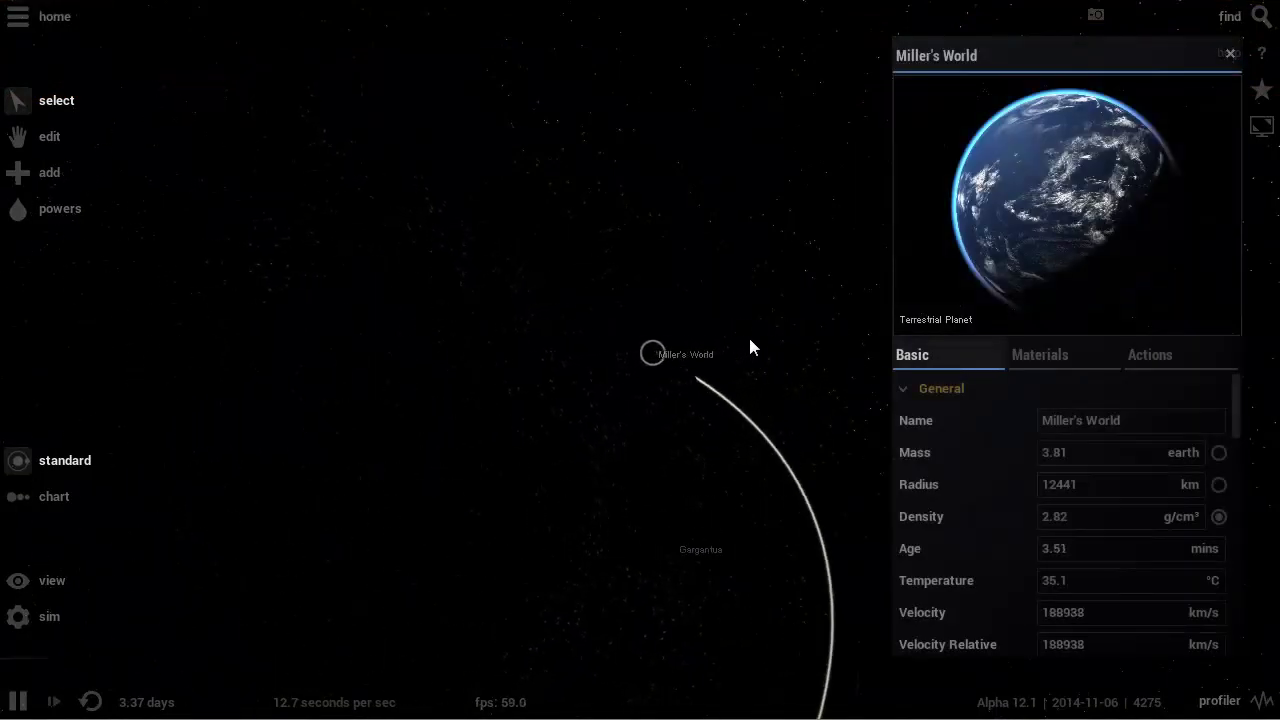
pyautogui.moveTo(752, 347); pyautogui.dragTo(583, 277)
pyautogui.scroll(5, 677, 386)
pyautogui.scroll(-2, 740, 277)
pyautogui.scroll(-3, 614, 272)
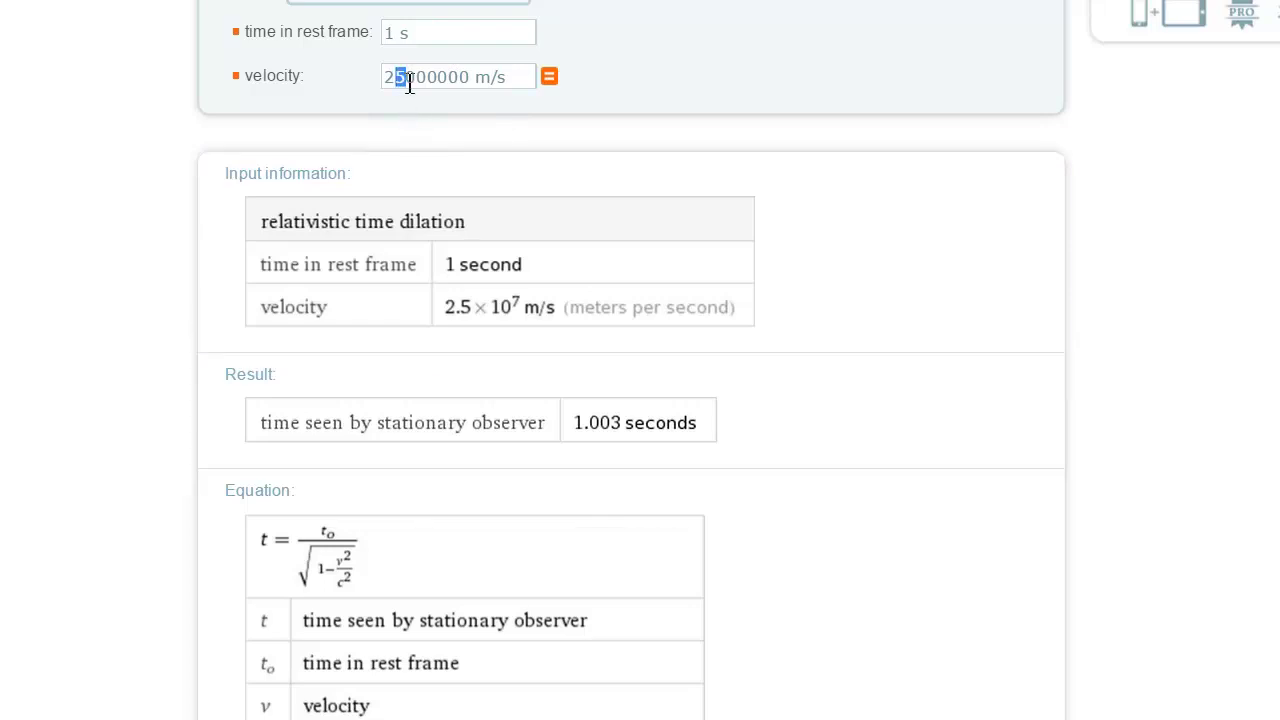
# In WolframAlpha, set the velocity to 200000000 m/s, recalculate the time dilation and dismiss the pop-up.
pyautogui.write('00')
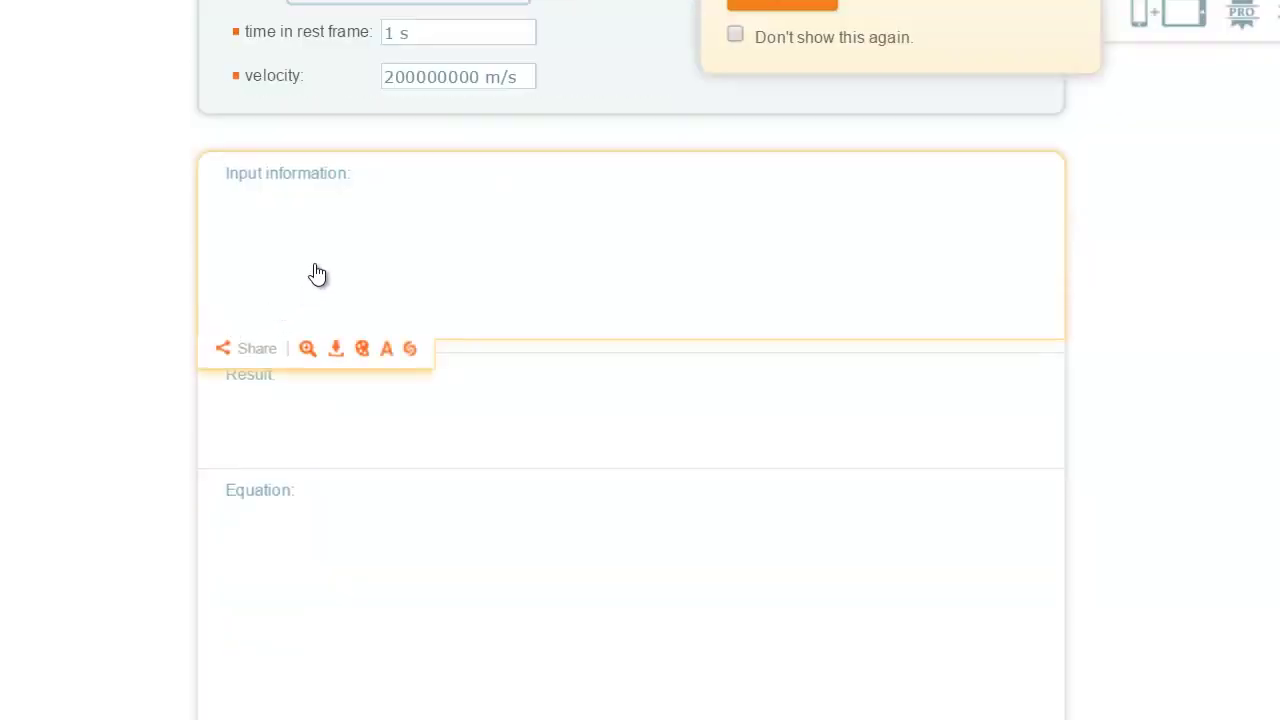
pyautogui.scroll(2, 586, 206)
pyautogui.click(1085, 20)
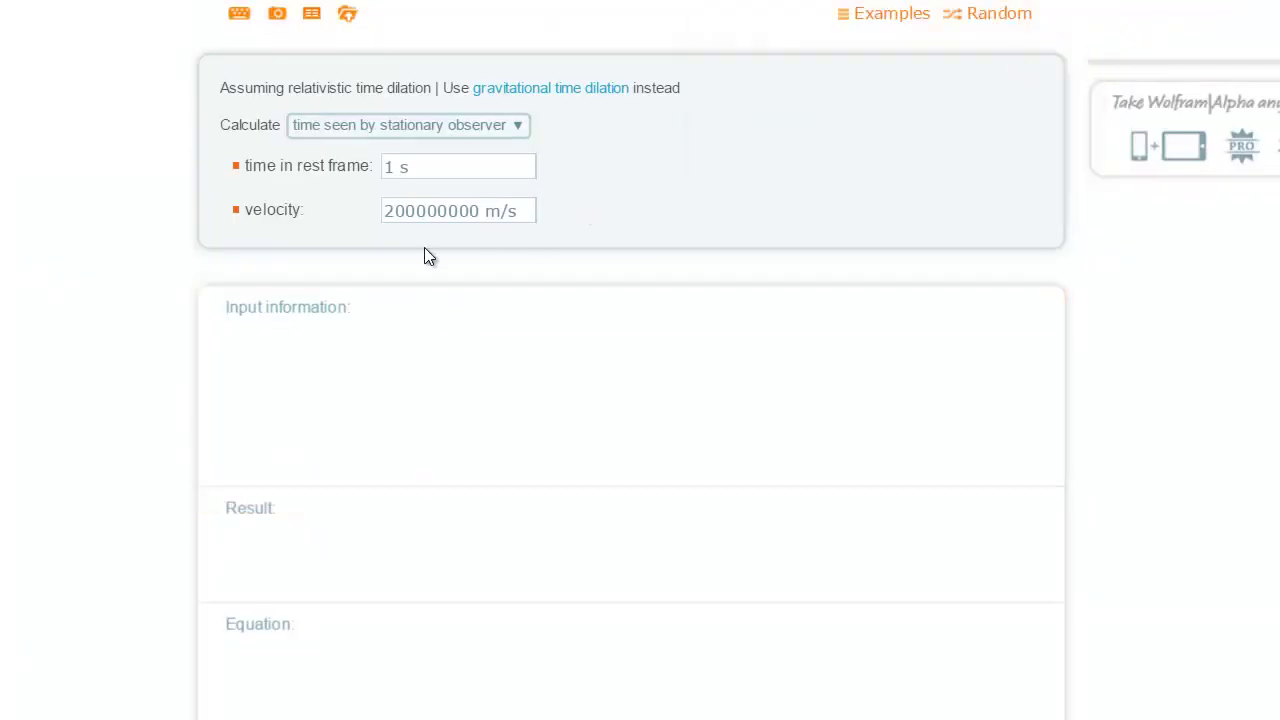
pyautogui.scroll(-2, 558, 374)
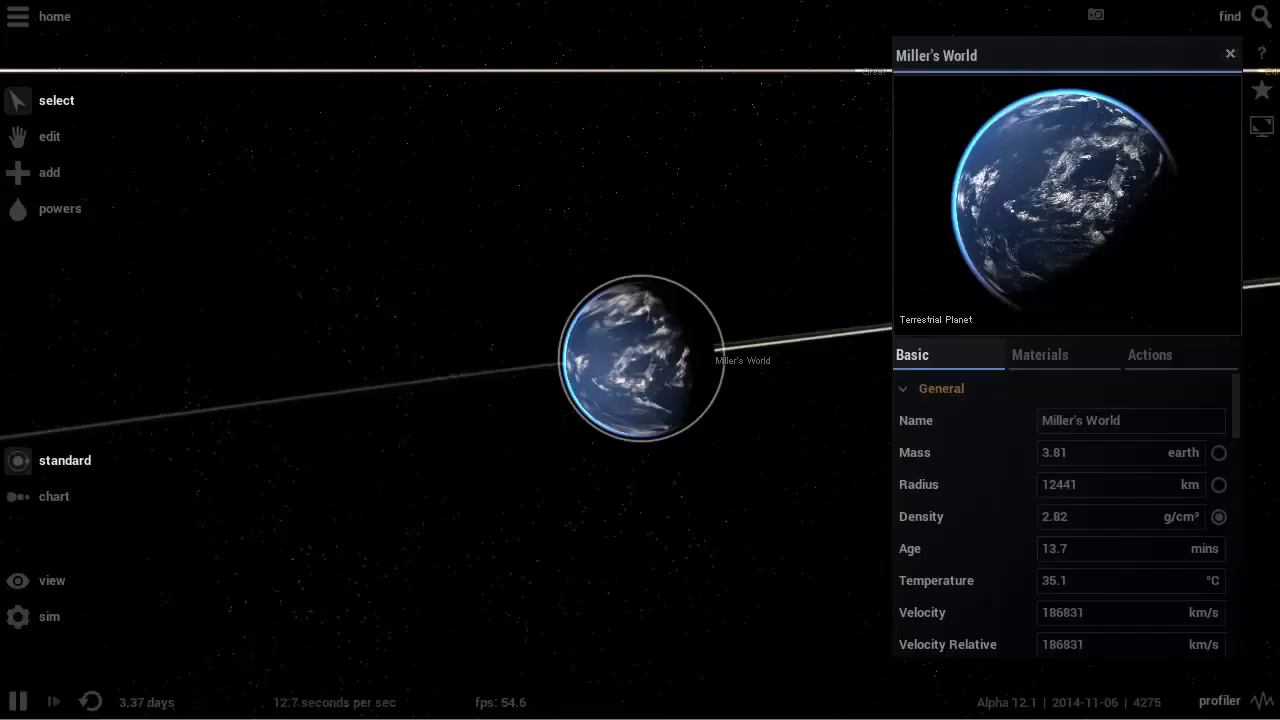
# Return to the simulation and view Miller's World's orbit around Gargantua from several angles.
pyautogui.scroll(-3, 611, 397)
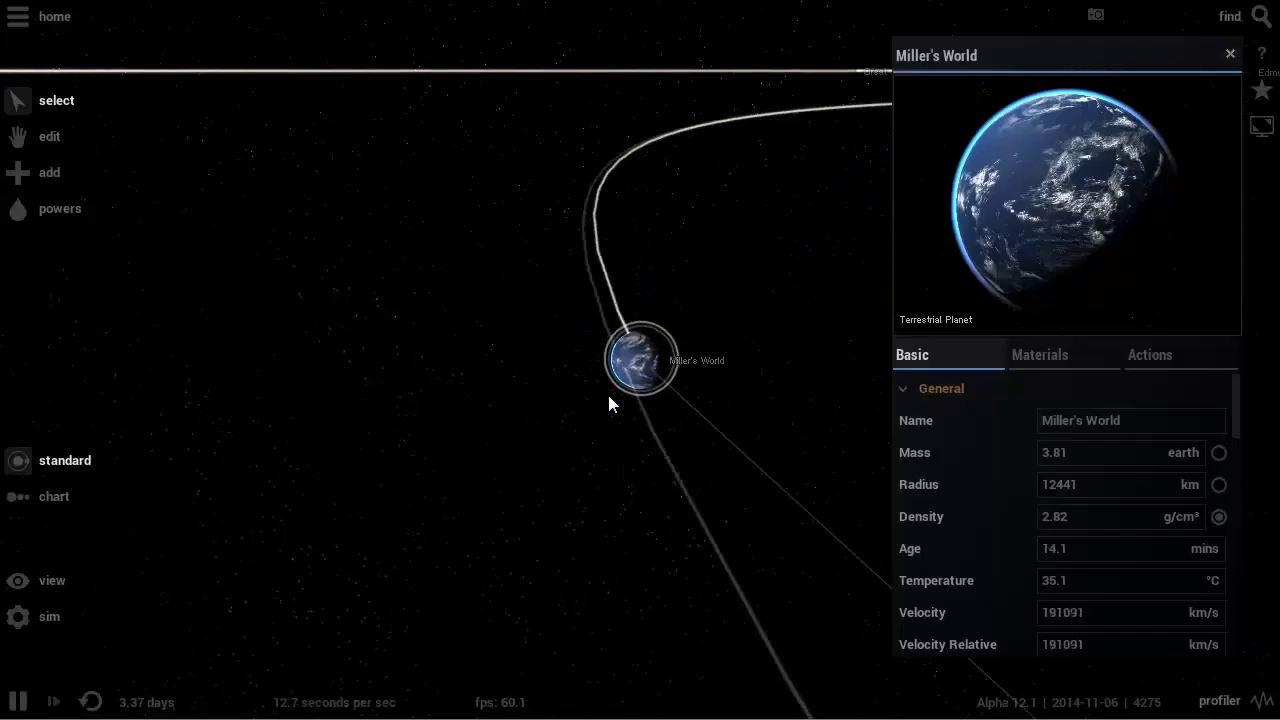
pyautogui.moveTo(611, 398); pyautogui.dragTo(620, 345)
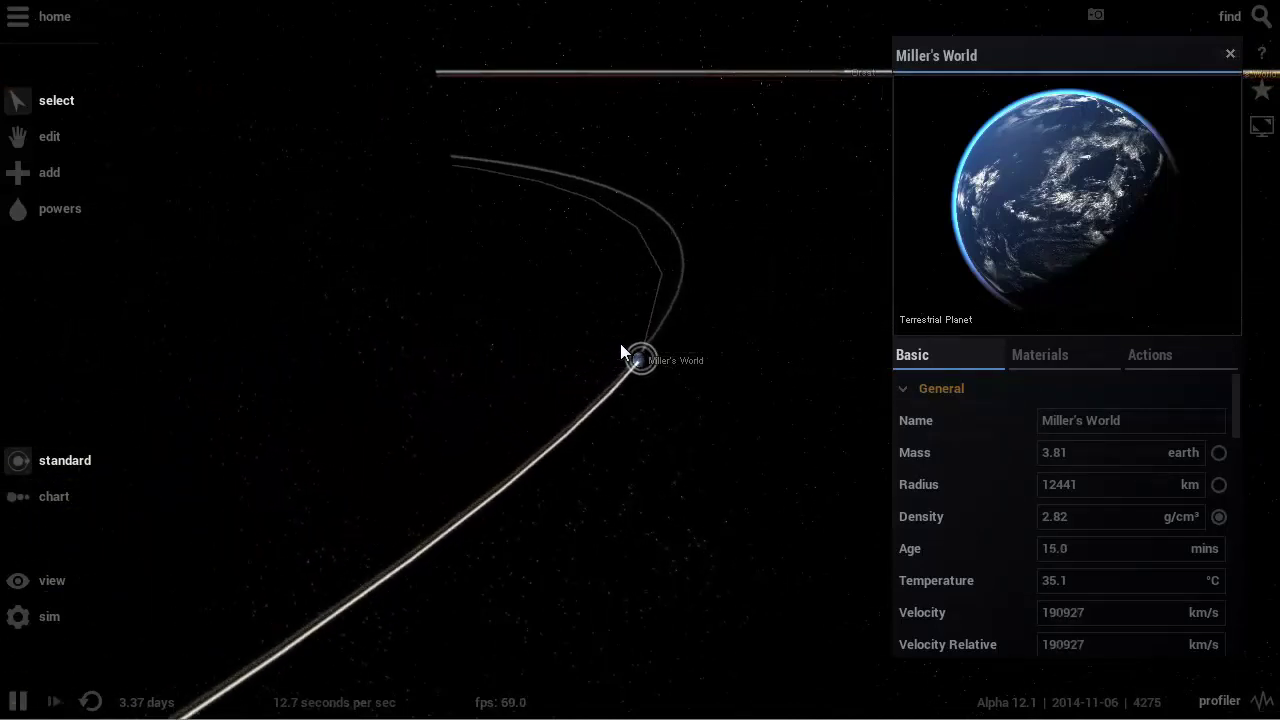
pyautogui.moveTo(687, 249); pyautogui.dragTo(378, 238)
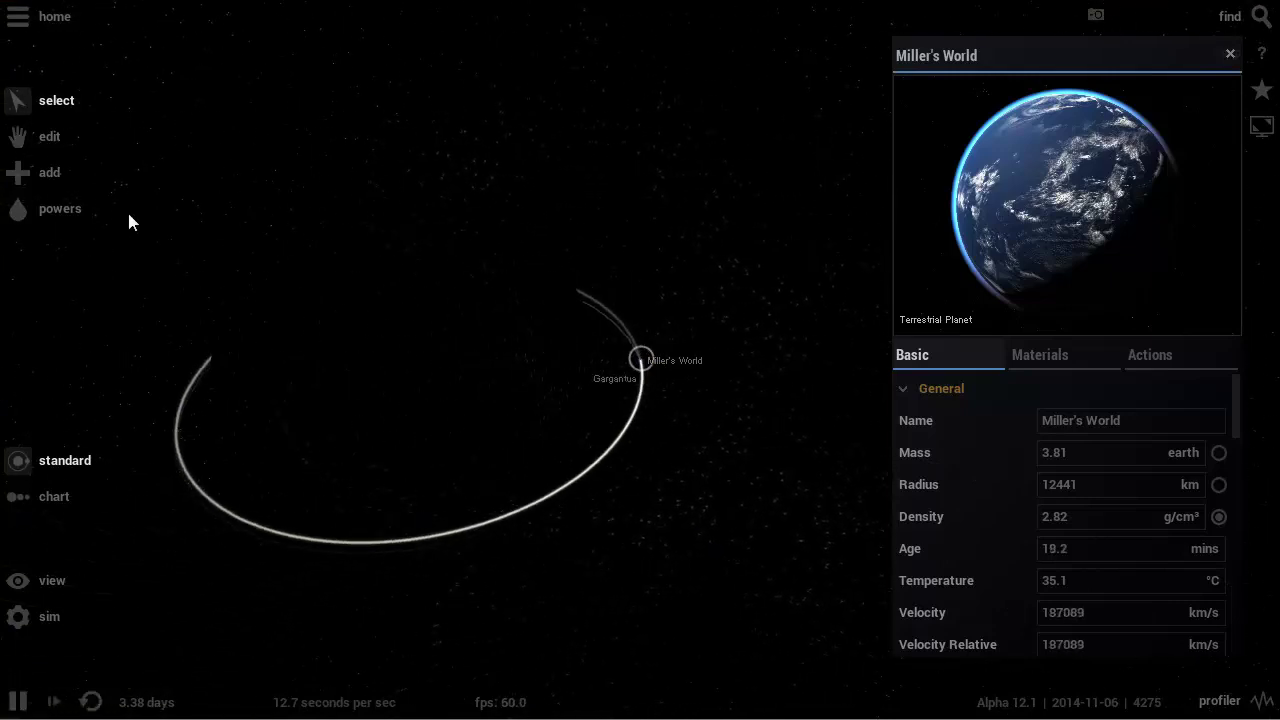
# Slow the simulation to 99.9 ms per second and add the planet PSR 1257 12 d in orbit near Miller's World.
pyautogui.click(40, 172)
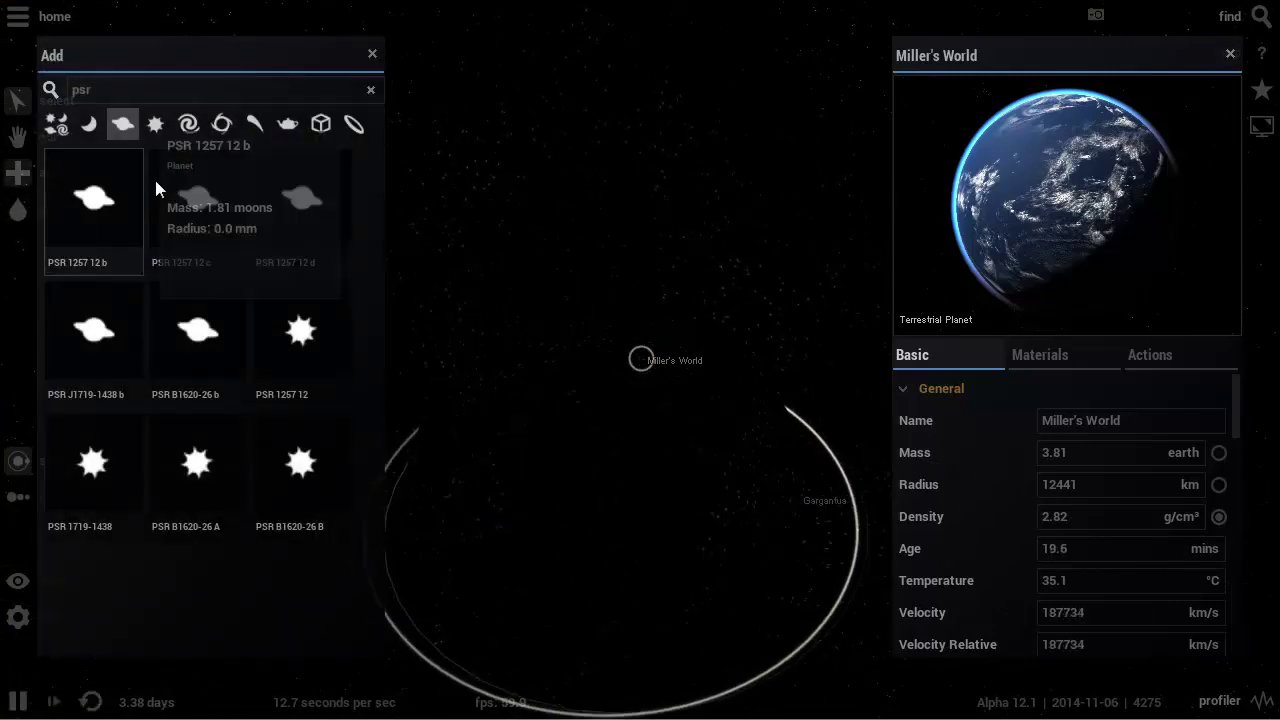
pyautogui.click(300, 200)
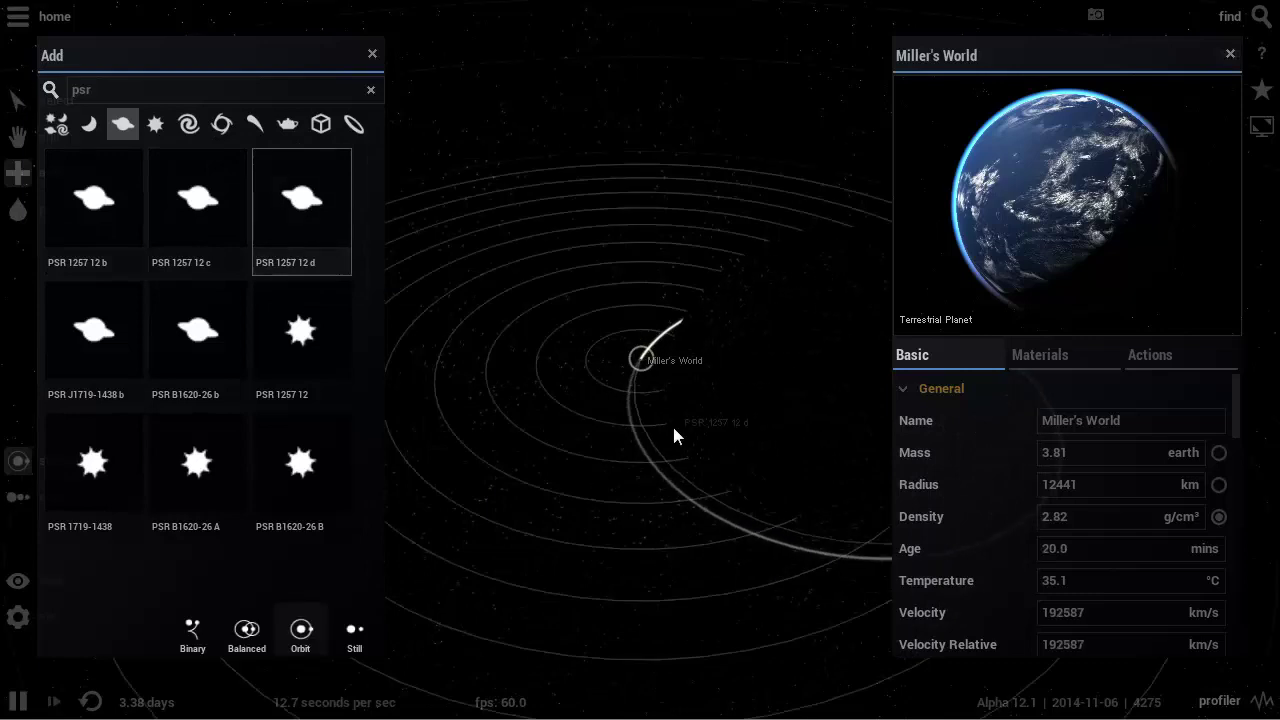
pyautogui.moveTo(386, 692)
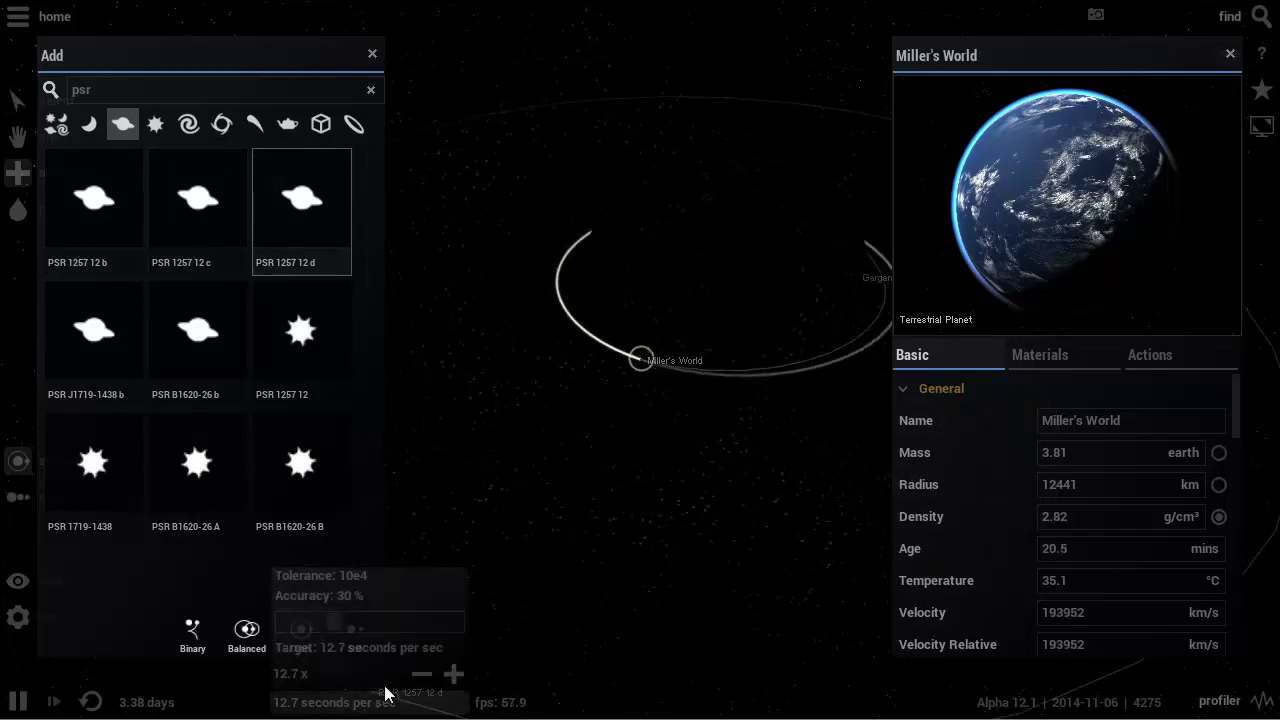
pyautogui.click(421, 673)
pyautogui.click(421, 673)
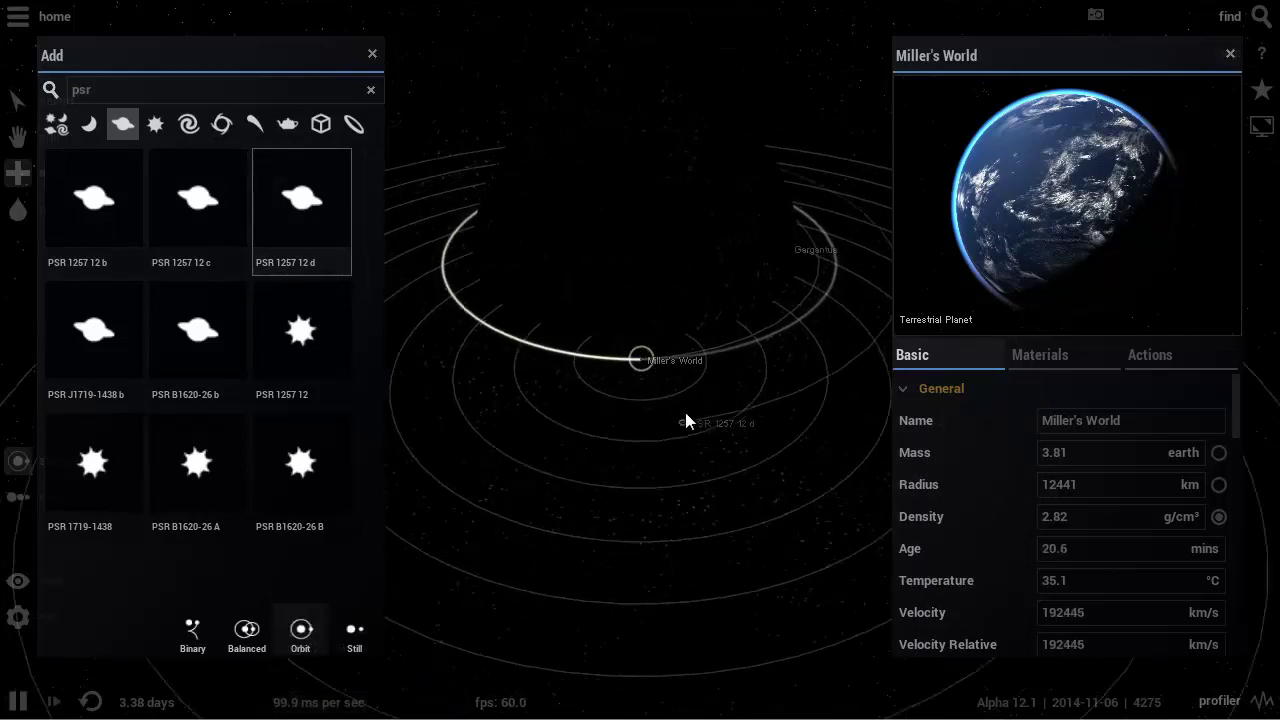
pyautogui.scroll(3, 695, 298)
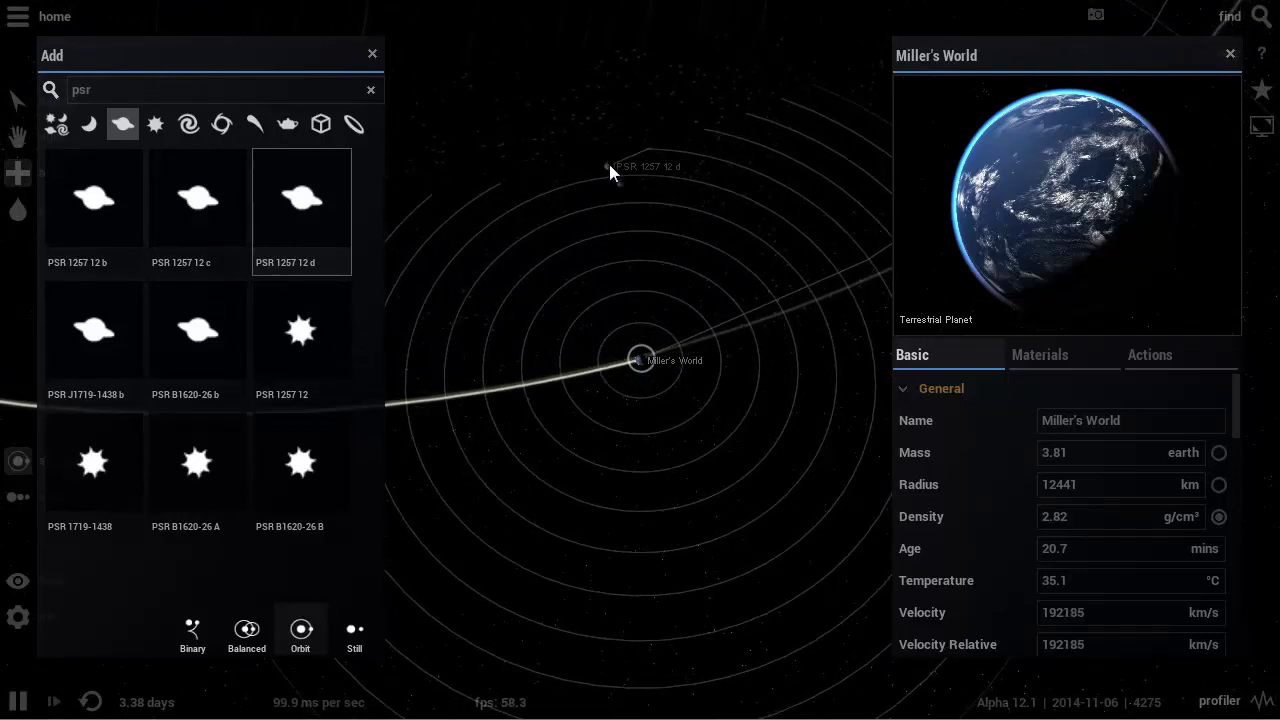
pyautogui.click(607, 171)
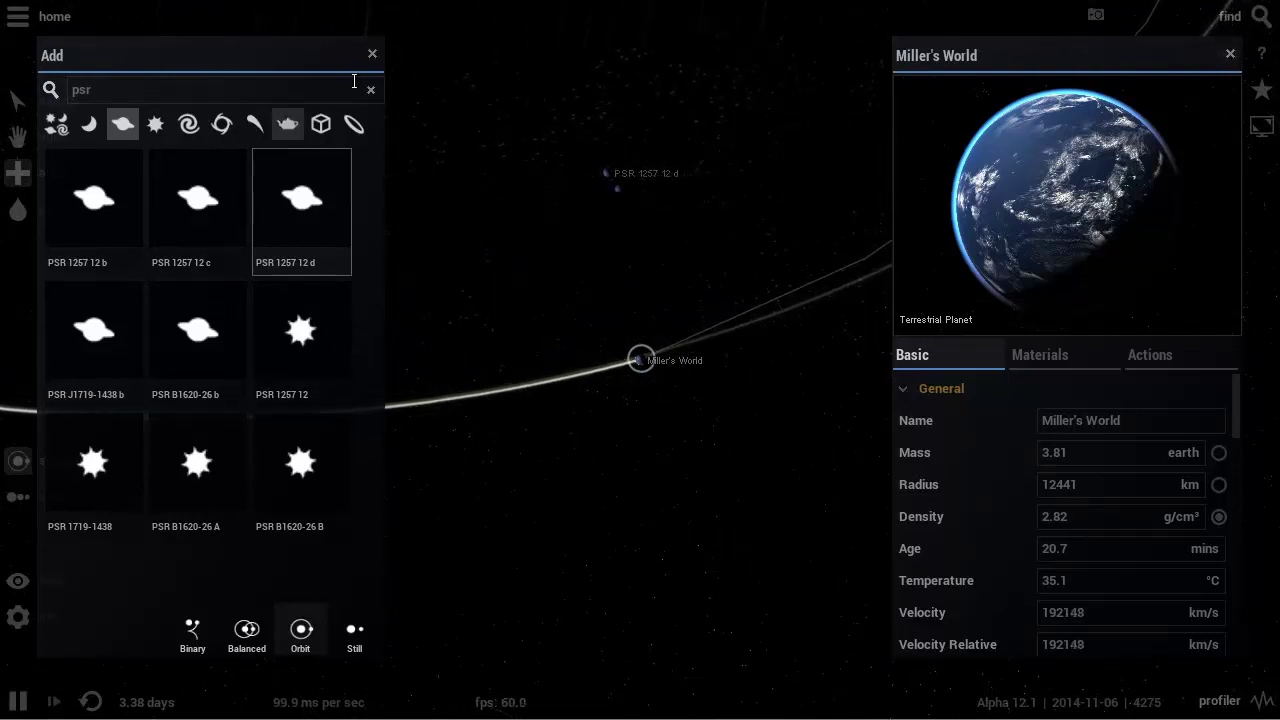
pyautogui.click(372, 53)
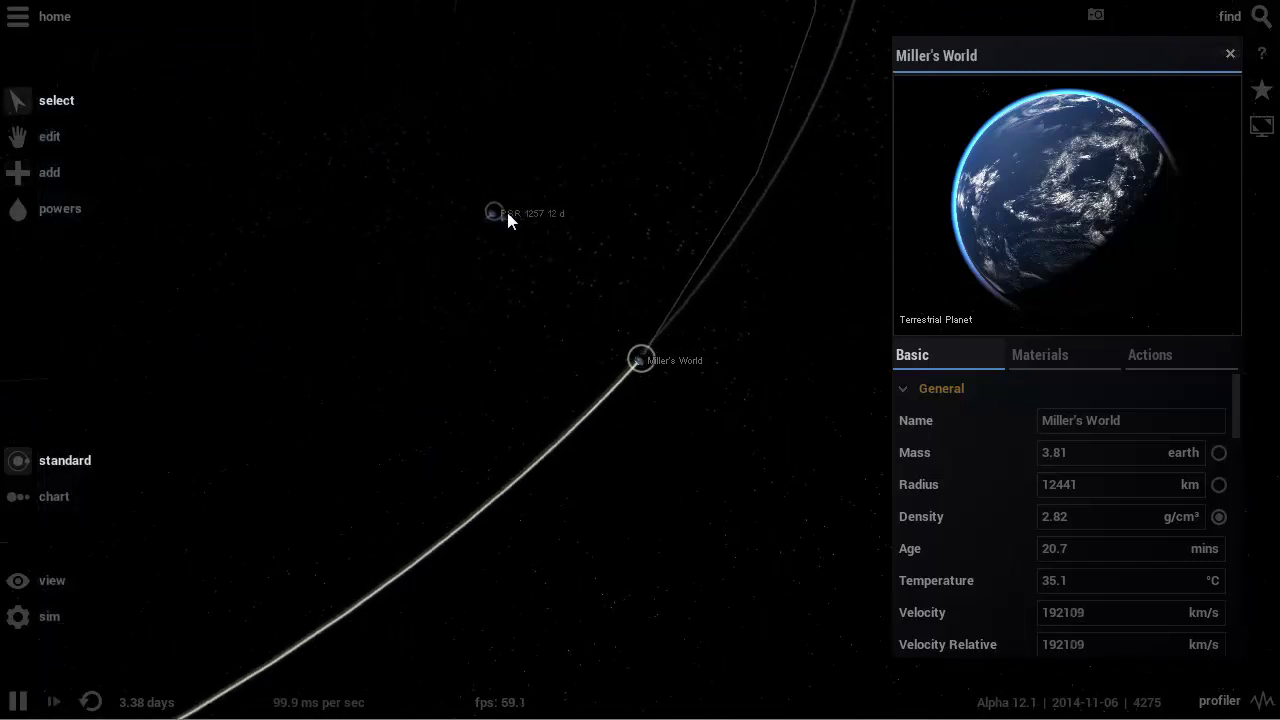
# Select PSR 1257 12 d, inspect its velocity and path beside Miller's World, and delete the planet.
pyautogui.click(438, 301)
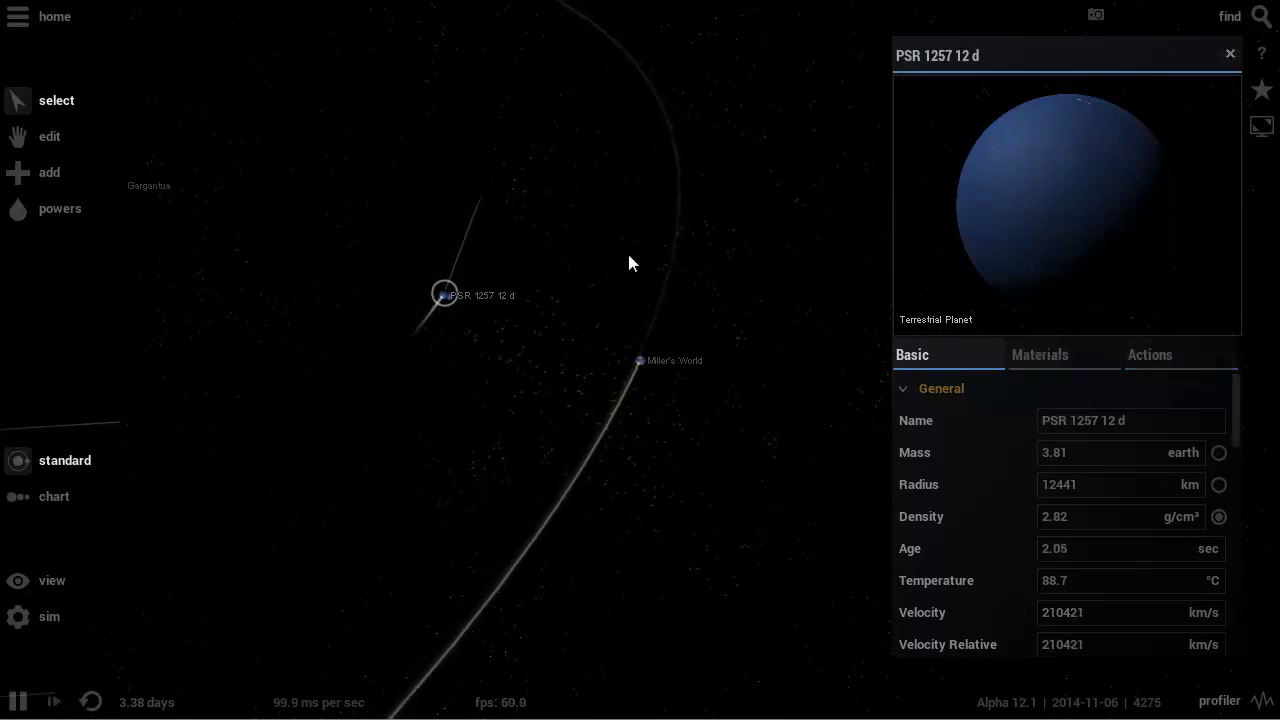
pyautogui.moveTo(629, 262); pyautogui.dragTo(504, 260)
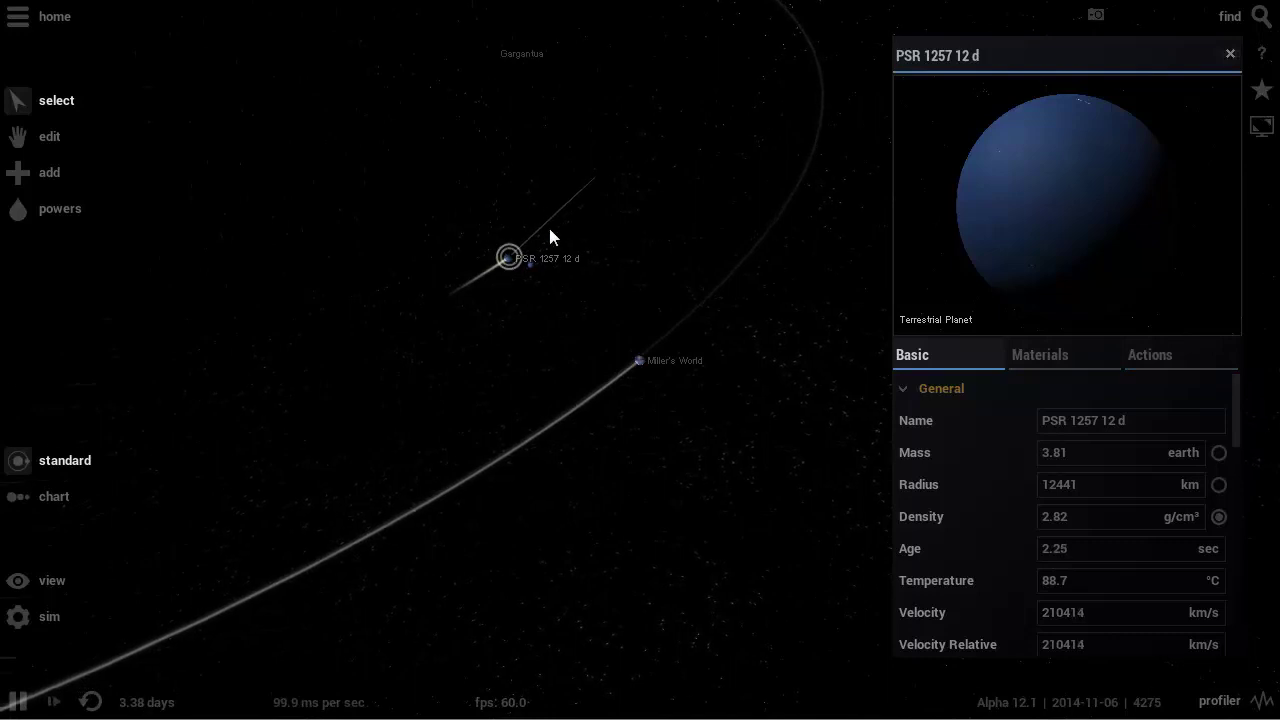
pyautogui.scroll(-5, 550, 234)
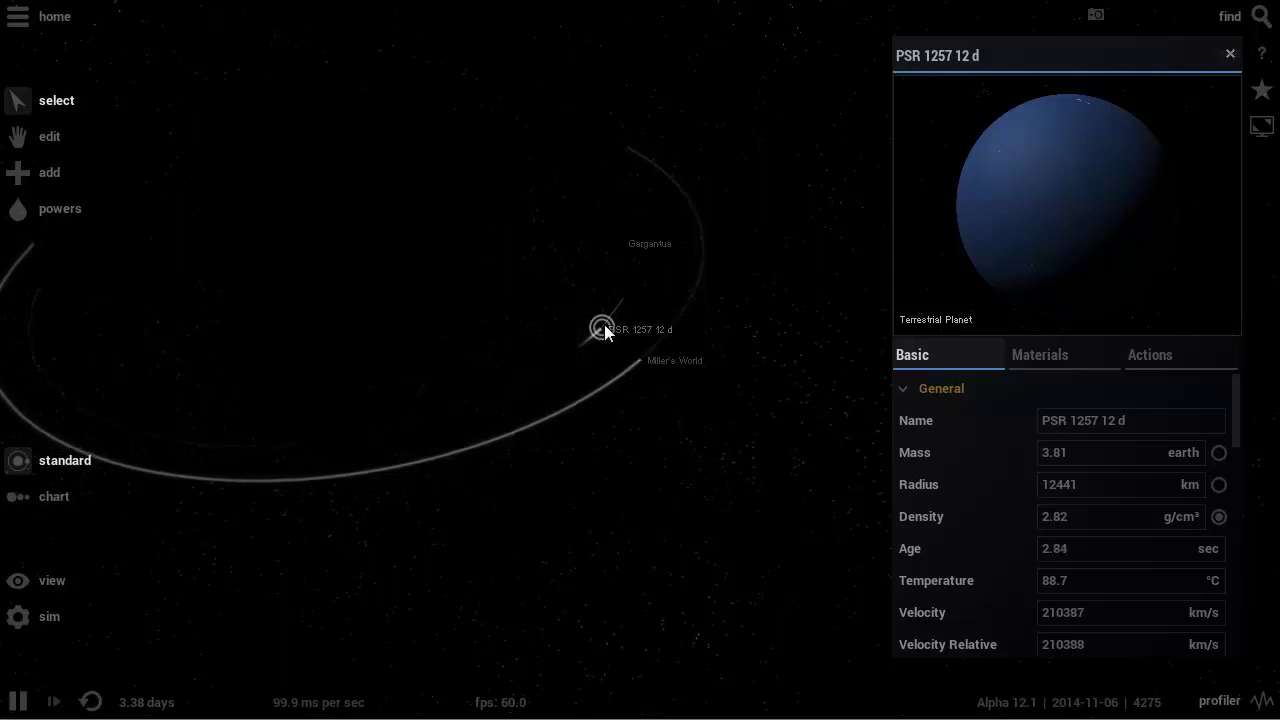
pyautogui.moveTo(604, 324); pyautogui.dragTo(604, 359)
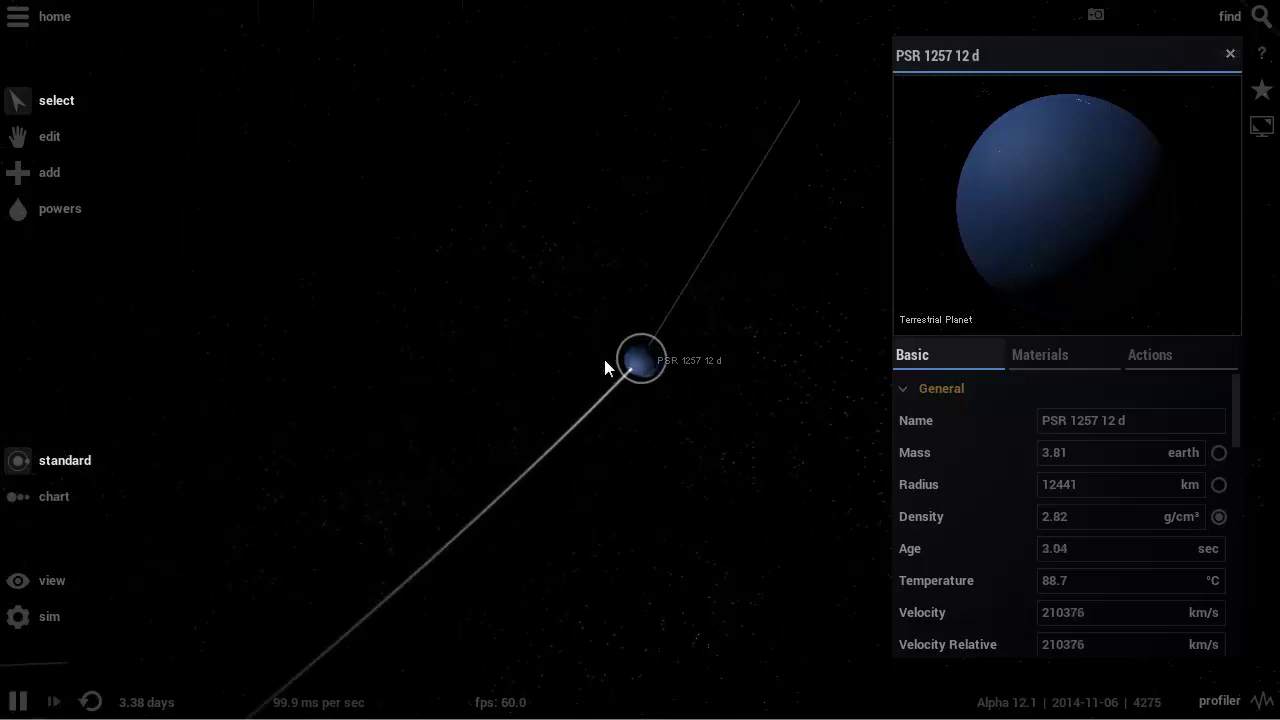
pyautogui.scroll(3, 604, 361)
pyautogui.scroll(-3, 605, 362)
pyautogui.press('Delete')
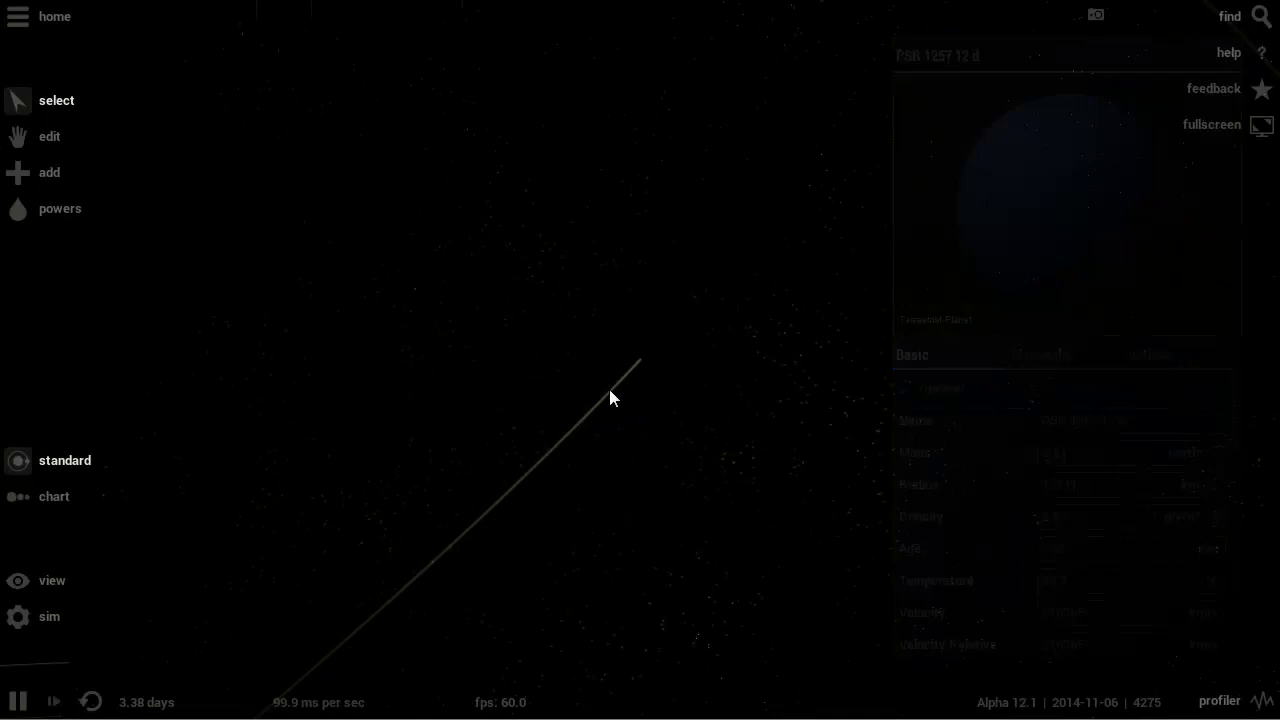
# Focus on Miller's World again and examine its surface and orbital path at different distances.
pyautogui.click(858, 516)
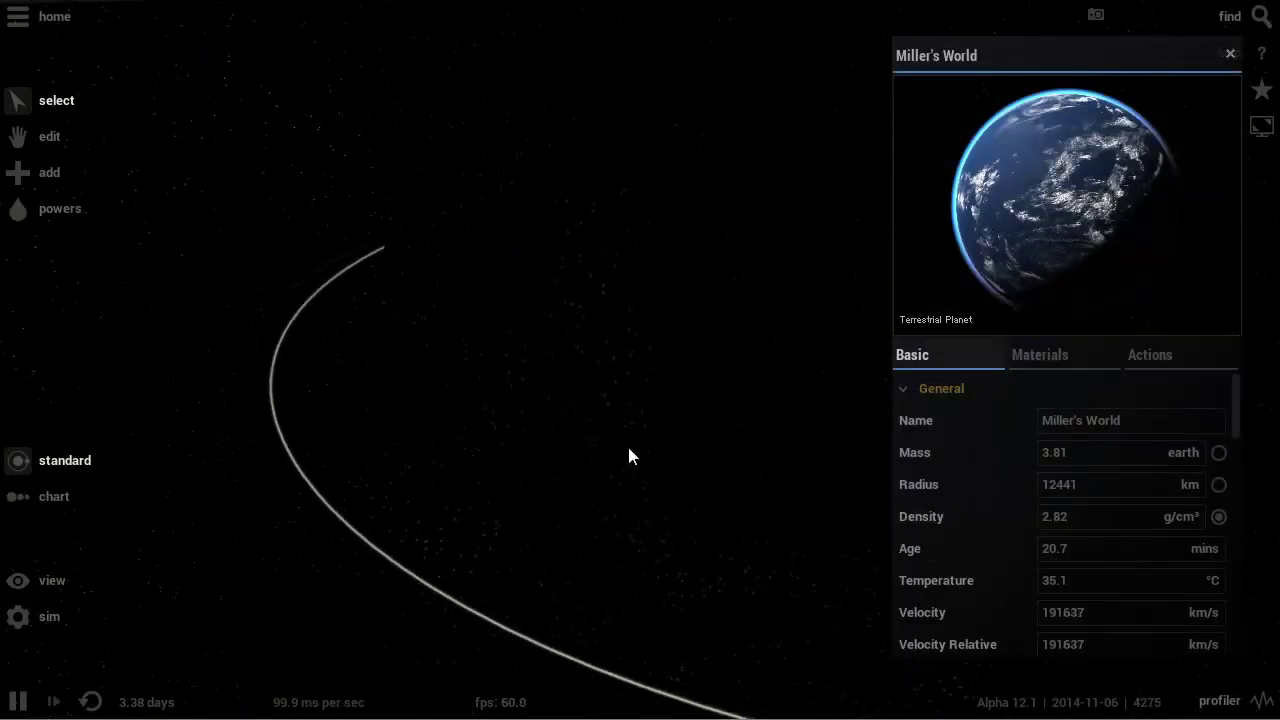
pyautogui.moveTo(629, 456); pyautogui.dragTo(667, 522)
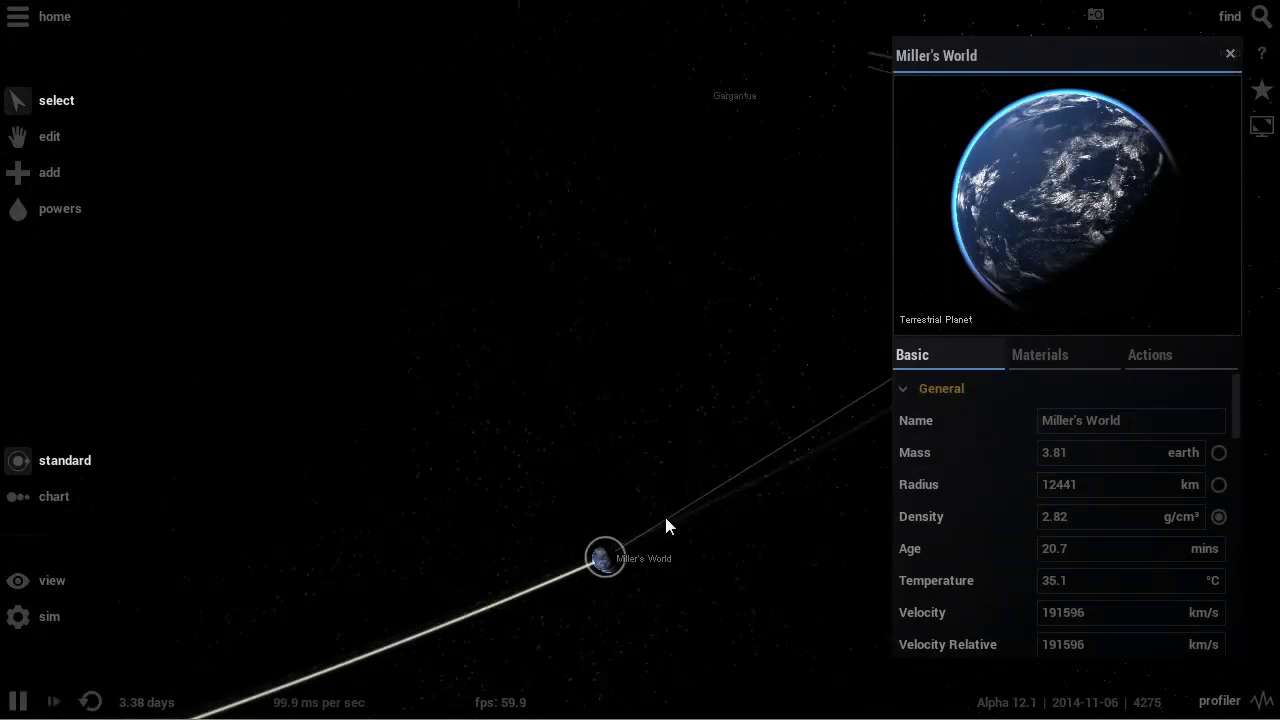
pyautogui.scroll(8, 662, 522)
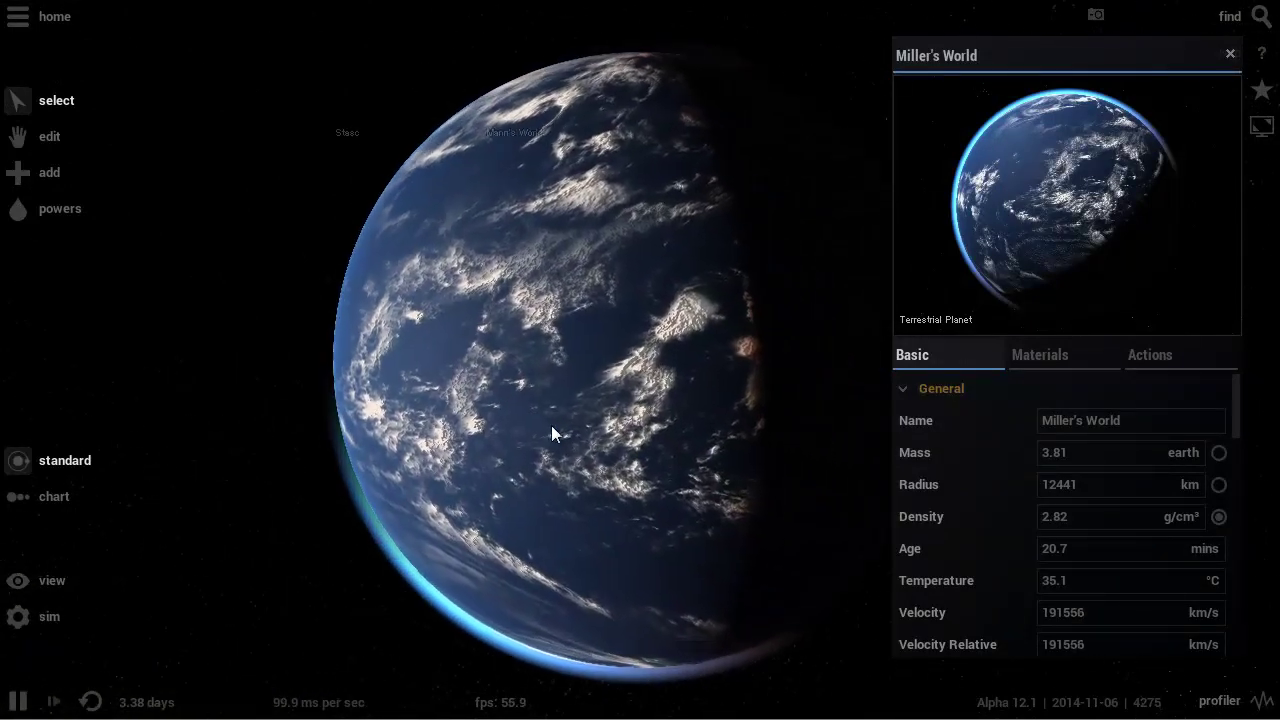
pyautogui.scroll(-8, 552, 426)
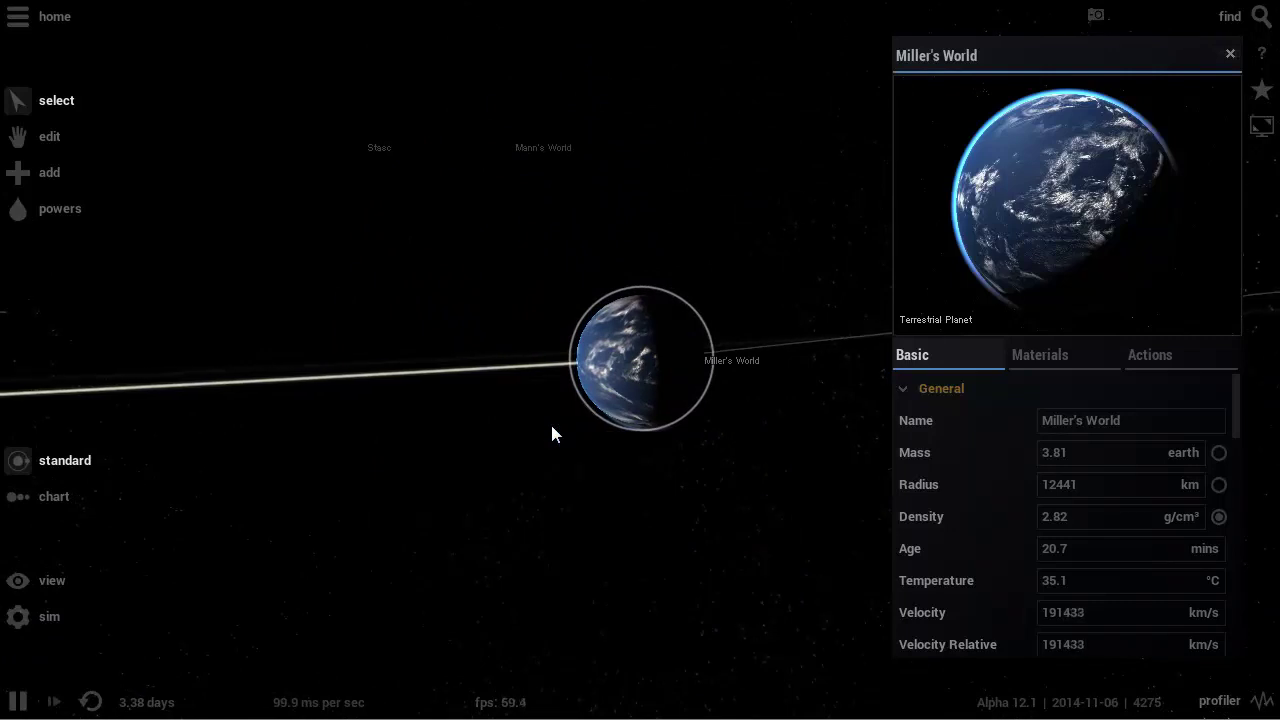
pyautogui.scroll(-4, 564, 421)
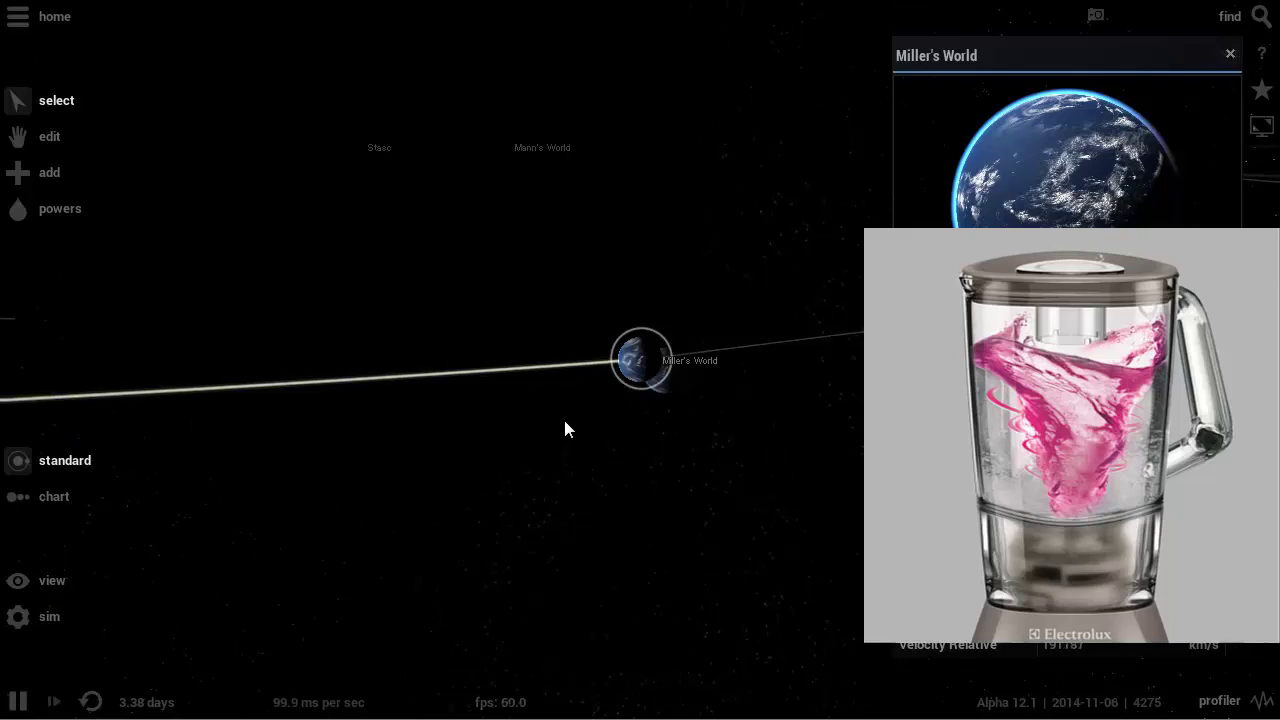
pyautogui.scroll(5, 504, 464)
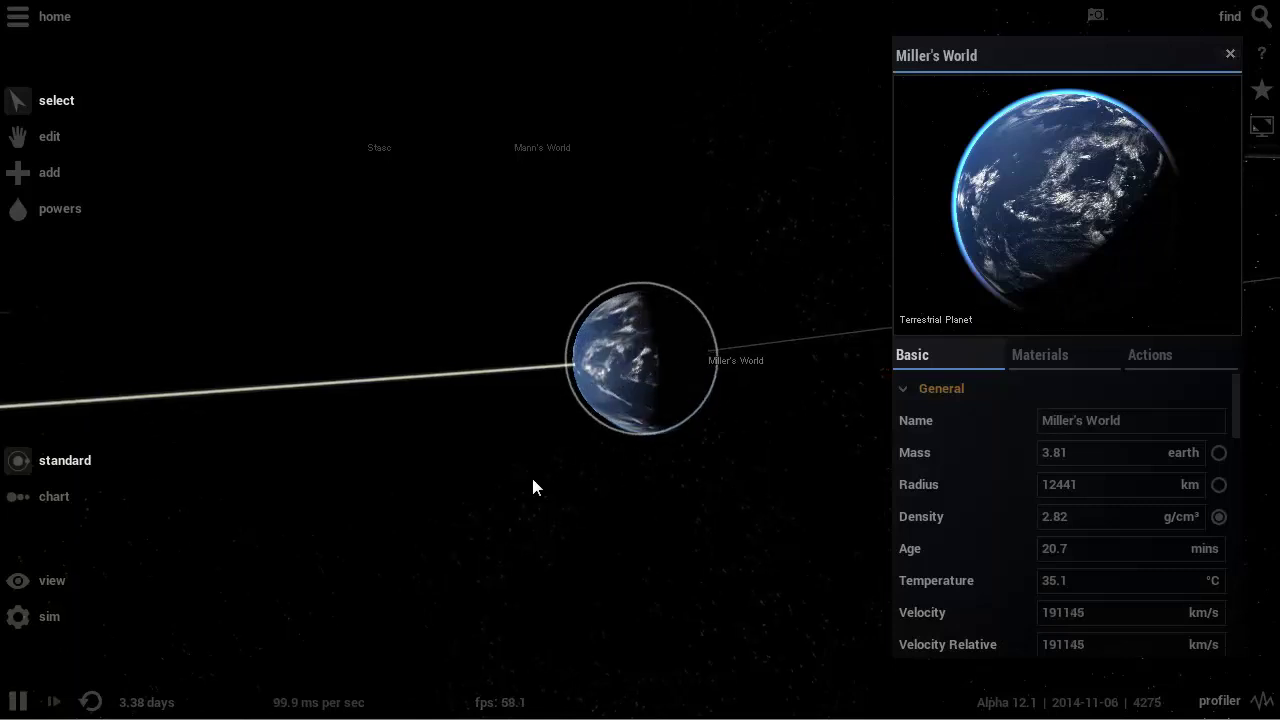
# Speed the simulation up to 36.8 seconds per second while keeping Miller's World in focus.
pyautogui.moveTo(375, 699)
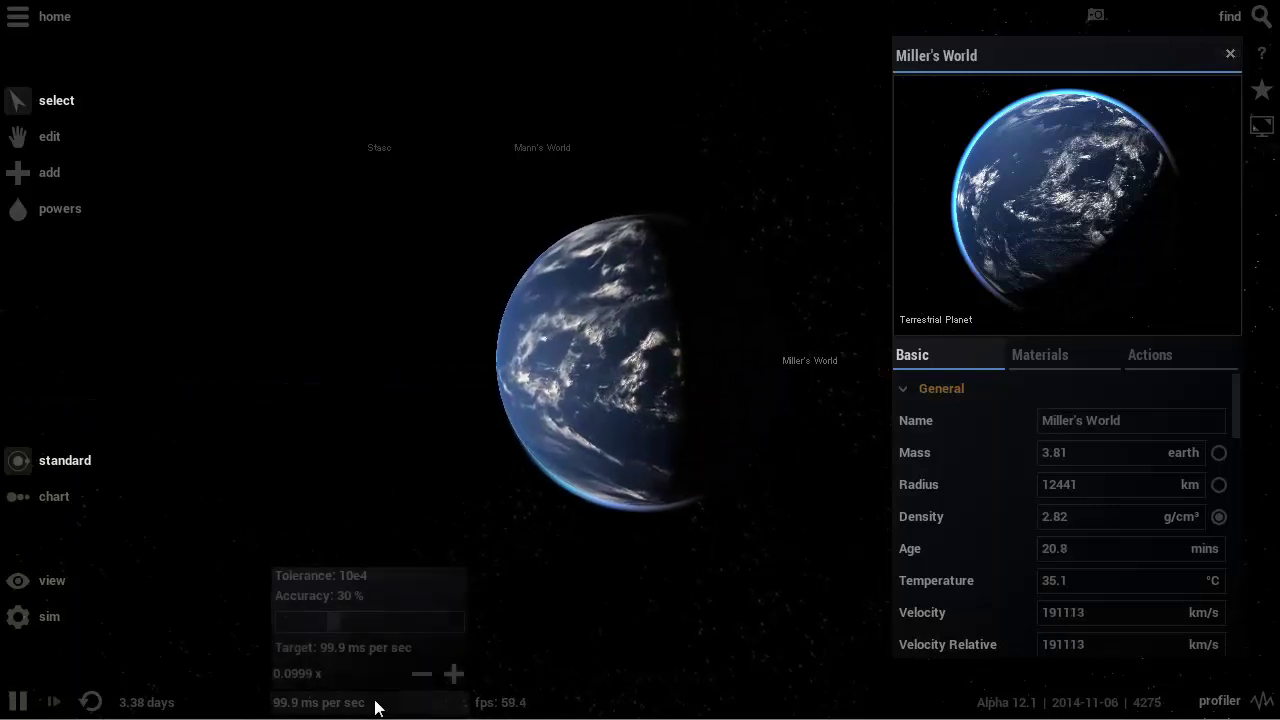
pyautogui.click(454, 673)
pyautogui.click(454, 673)
pyautogui.click(454, 673)
pyautogui.click(454, 673)
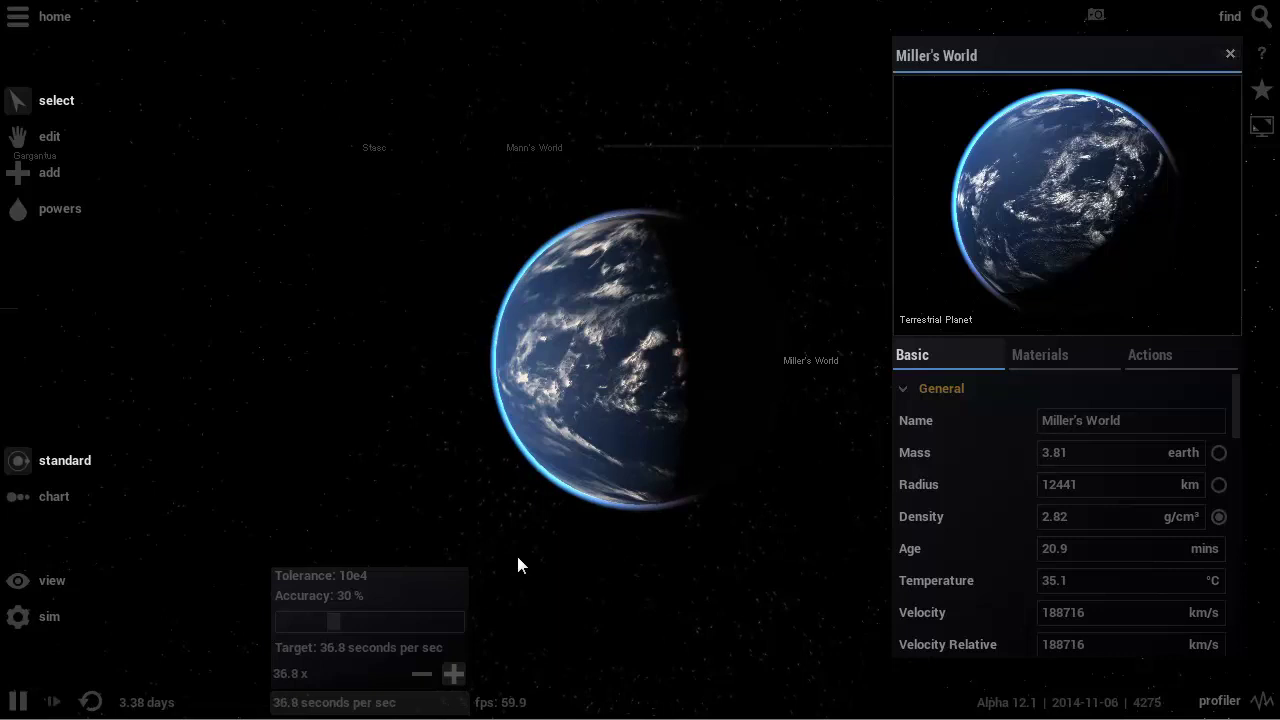
# Examine Miller's World's surface, changing velocity and orbital path from near and far and from different angles.
pyautogui.scroll(-3, 500, 460)
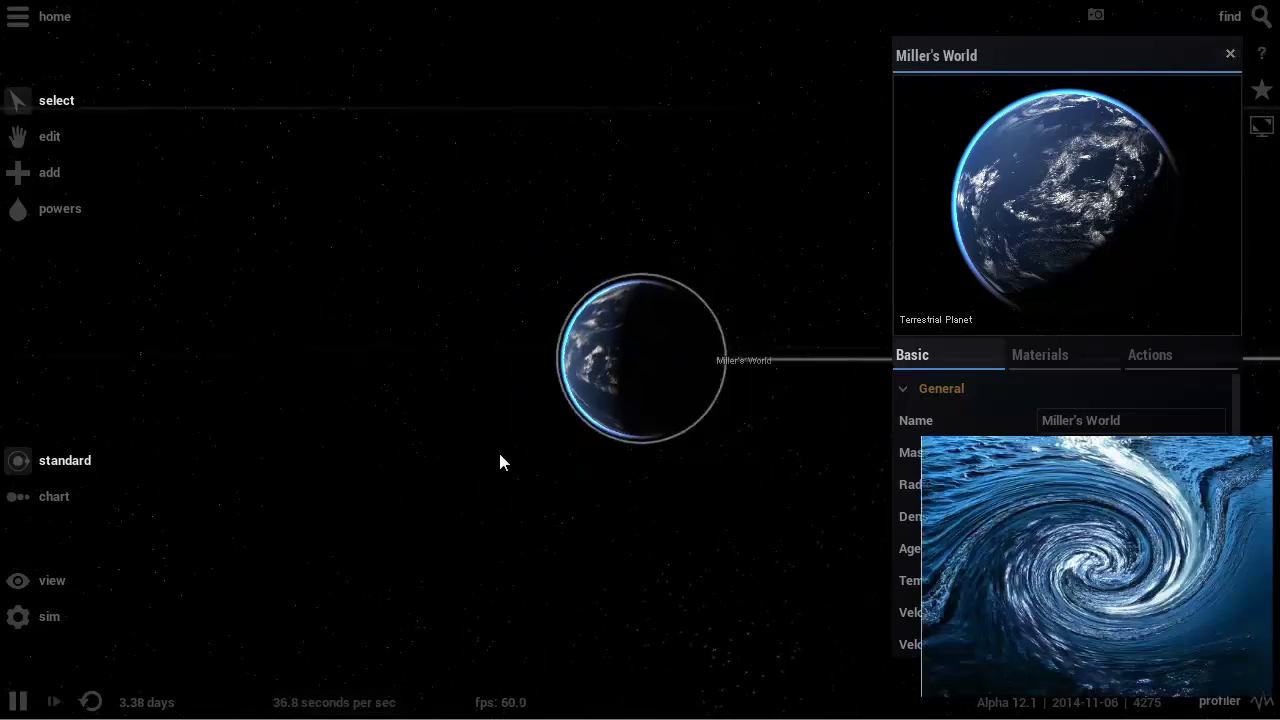
pyautogui.scroll(-4, 500, 455)
pyautogui.moveTo(500, 455); pyautogui.dragTo(641, 466)
pyautogui.scroll(10, 600, 450)
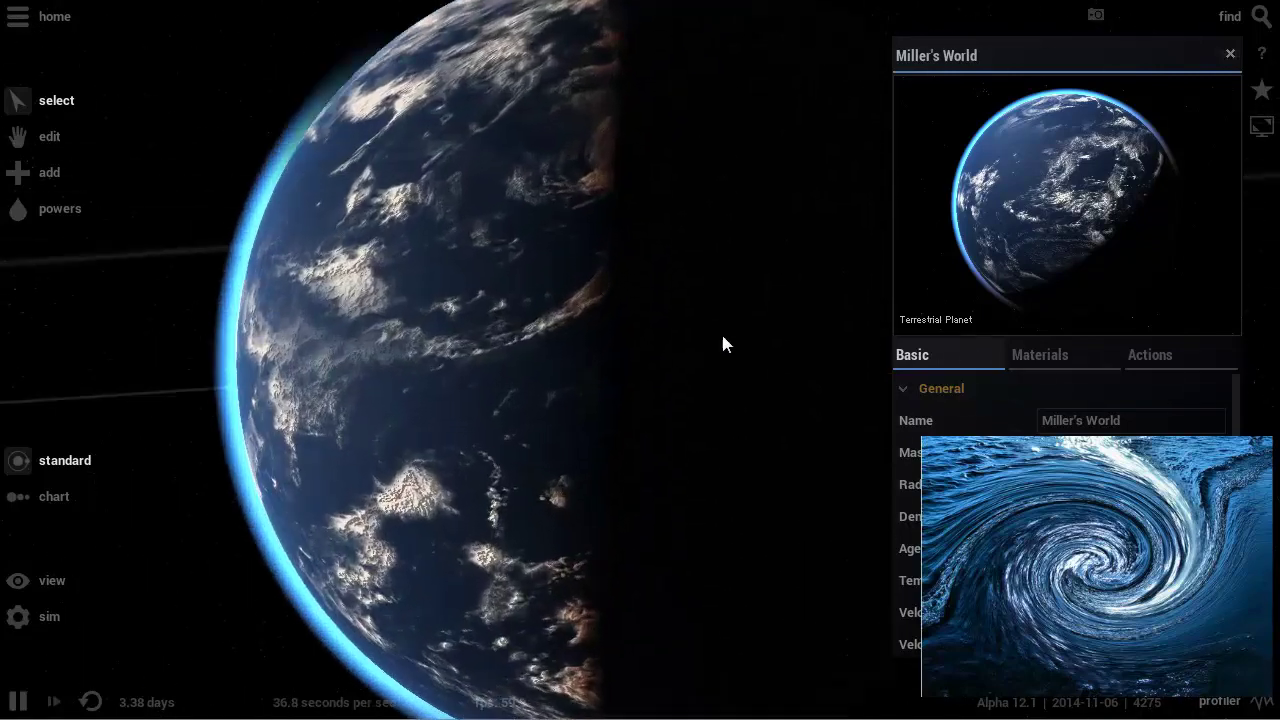
pyautogui.scroll(-10, 690, 345)
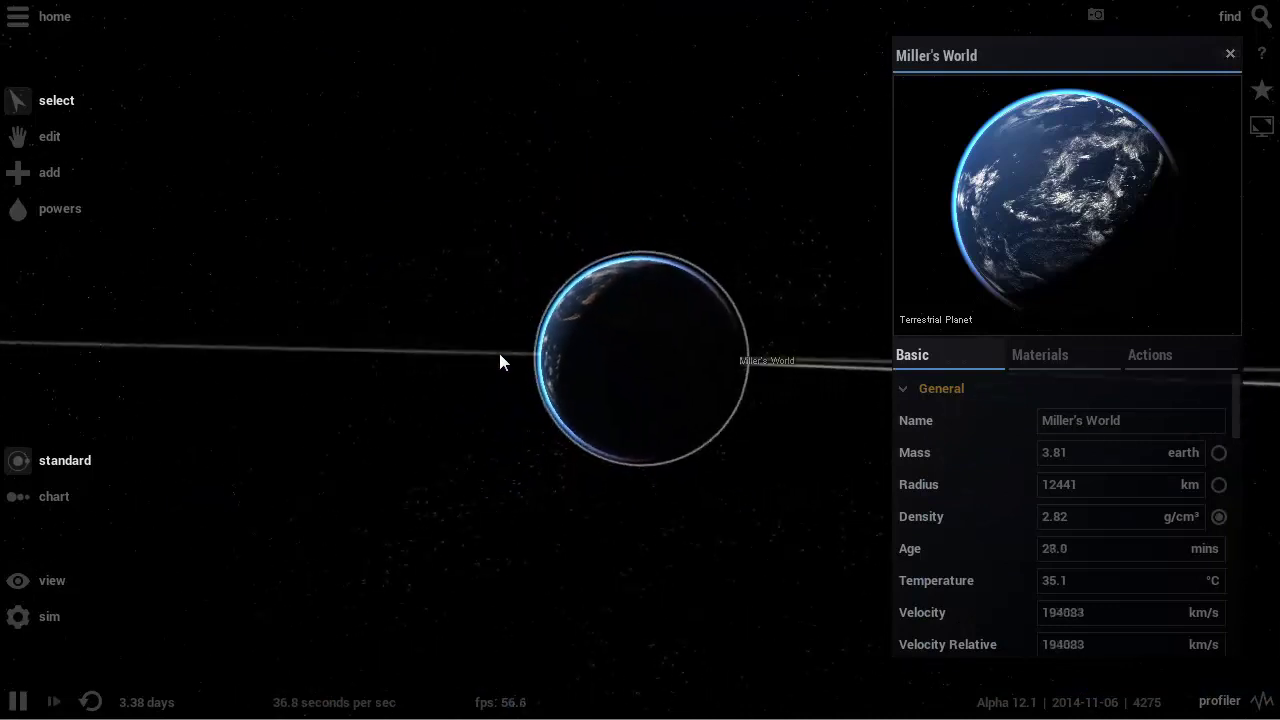
pyautogui.moveTo(499, 353); pyautogui.dragTo(417, 237)
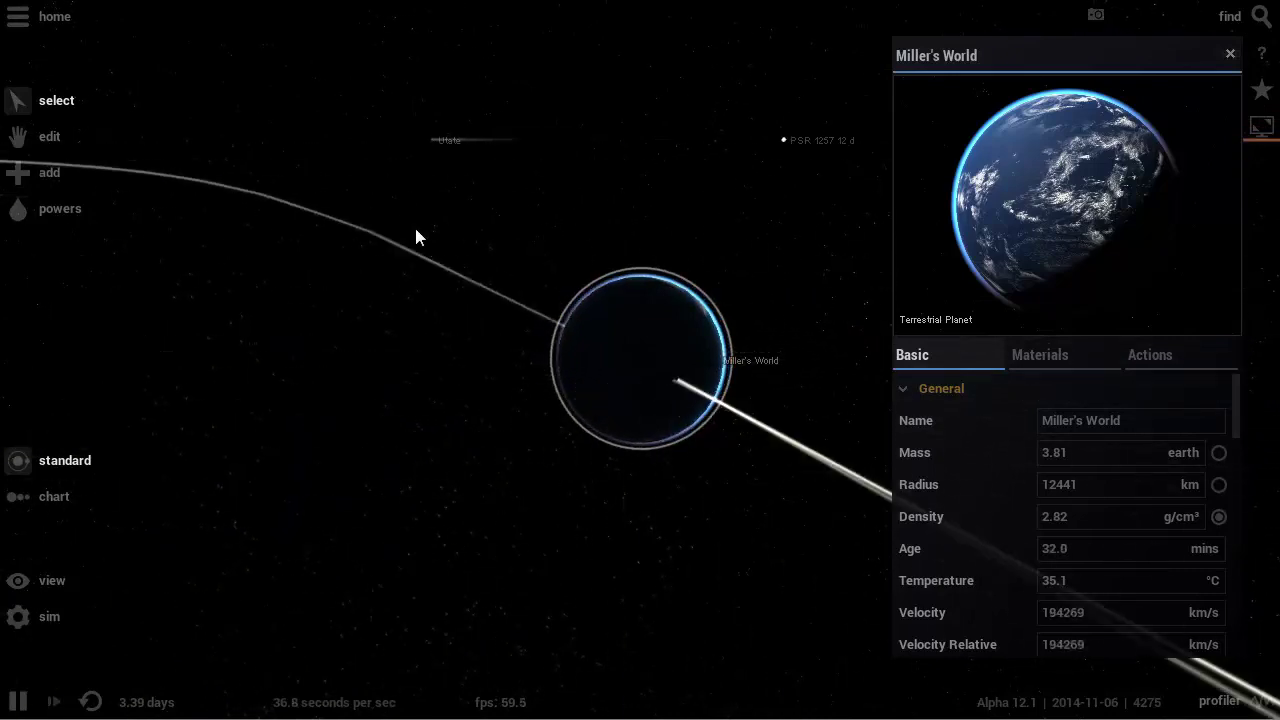
pyautogui.moveTo(566, 413); pyautogui.dragTo(723, 292)
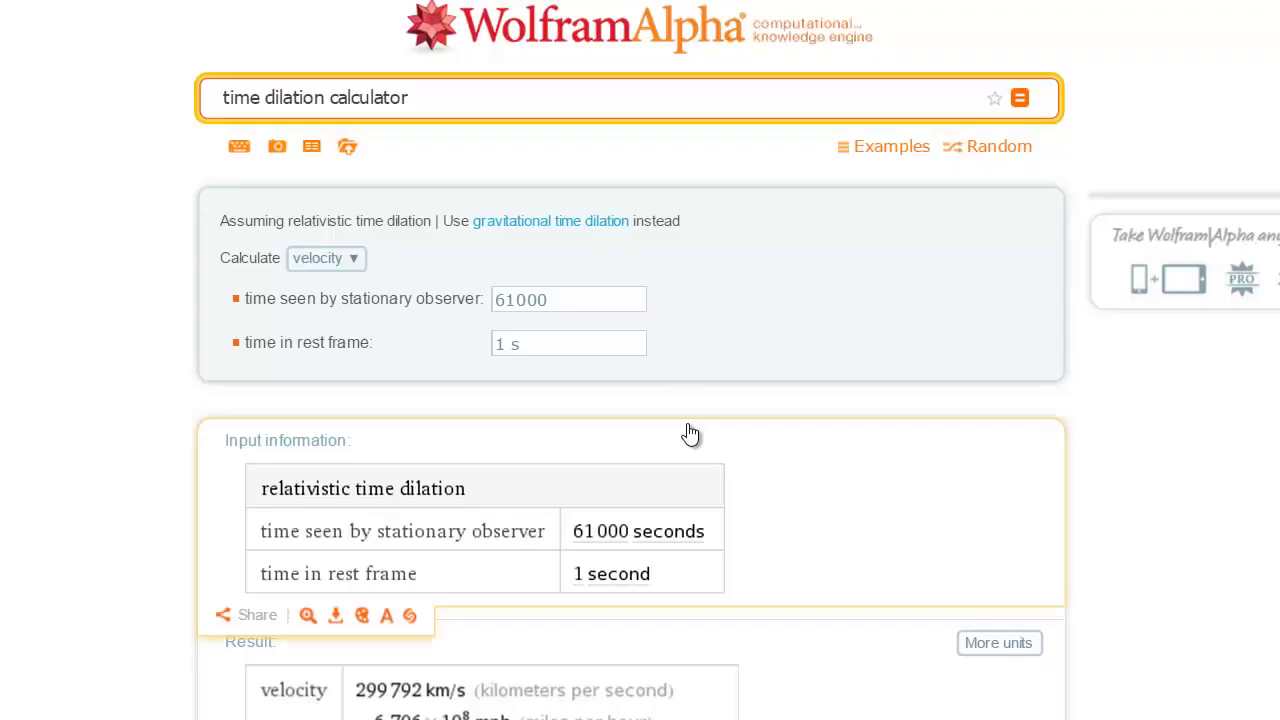
# Switch to the Wolfram Alpha time dilation calculator and review the velocity result and equation for 61000 seconds against 1 second.
pyautogui.scroll(-1, 686, 434)
pyautogui.scroll(-1, 305, 66)
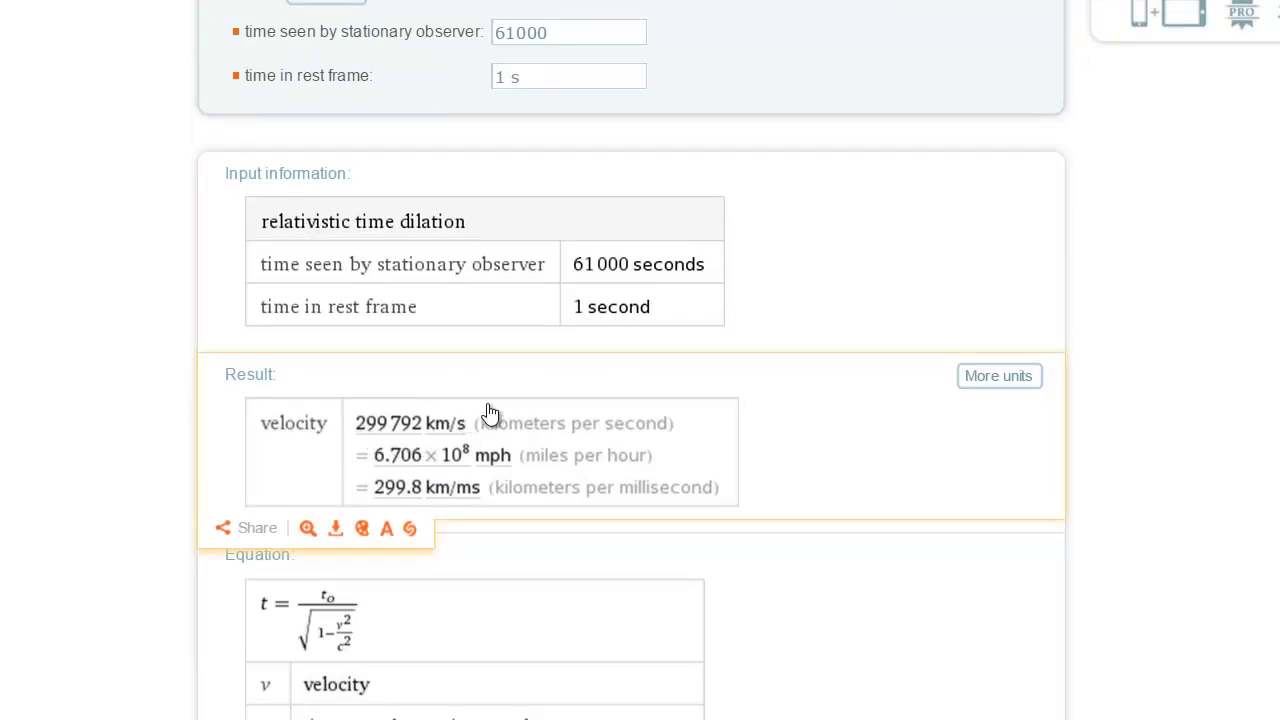
pyautogui.scroll(-1, 496, 402)
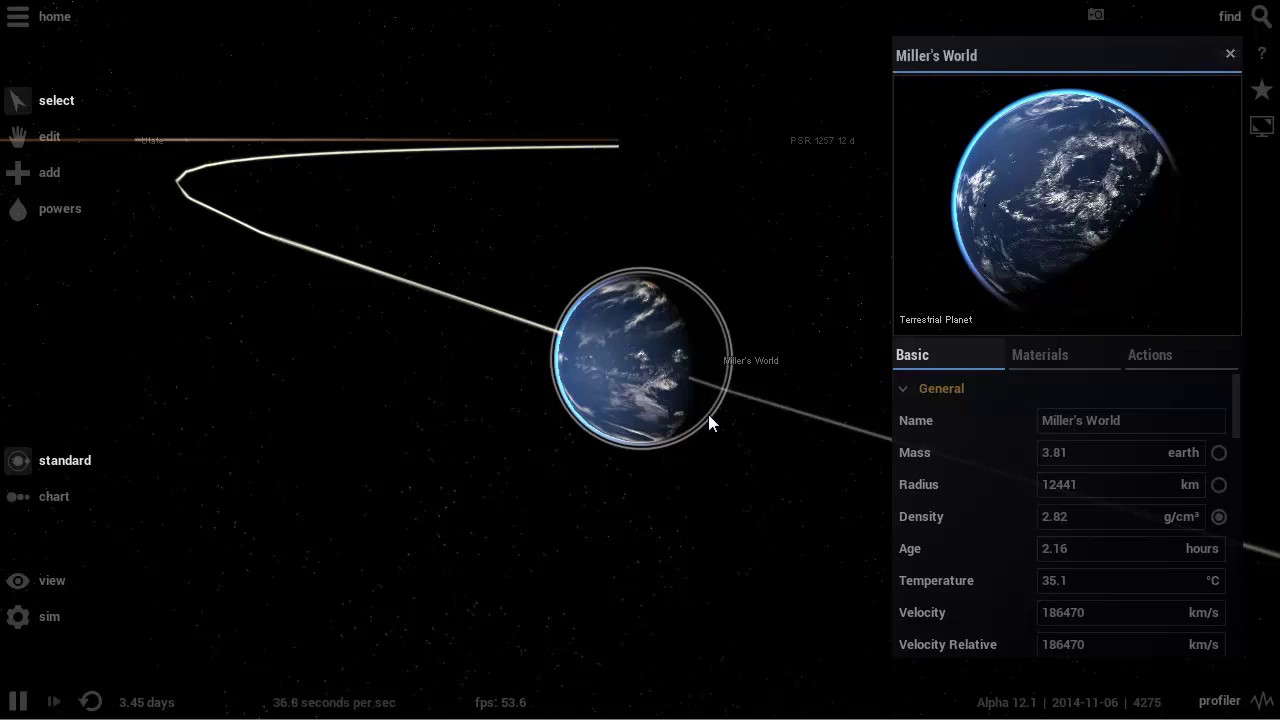
# Return to the simulation, view Miller's World's whole orbit around Gargantua, and slow the simulation to 3.62 seconds per second.
pyautogui.scroll(-5, 771, 420)
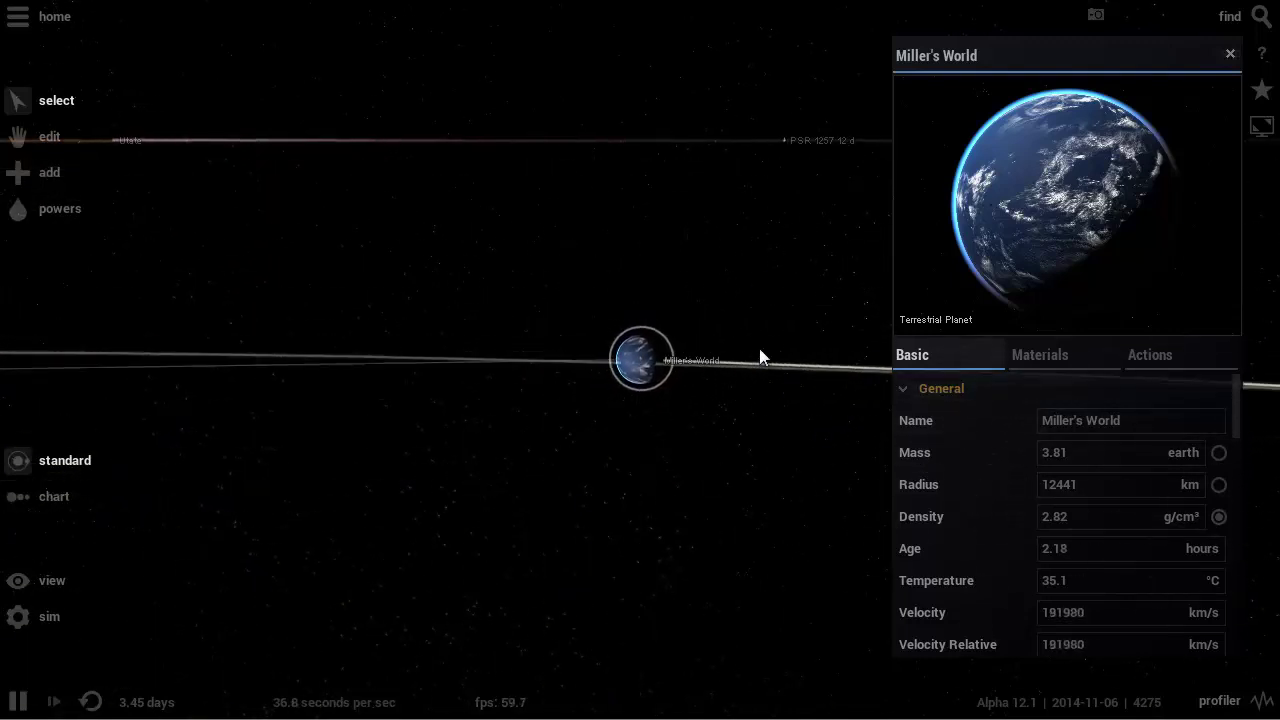
pyautogui.moveTo(686, 375); pyautogui.dragTo(567, 401)
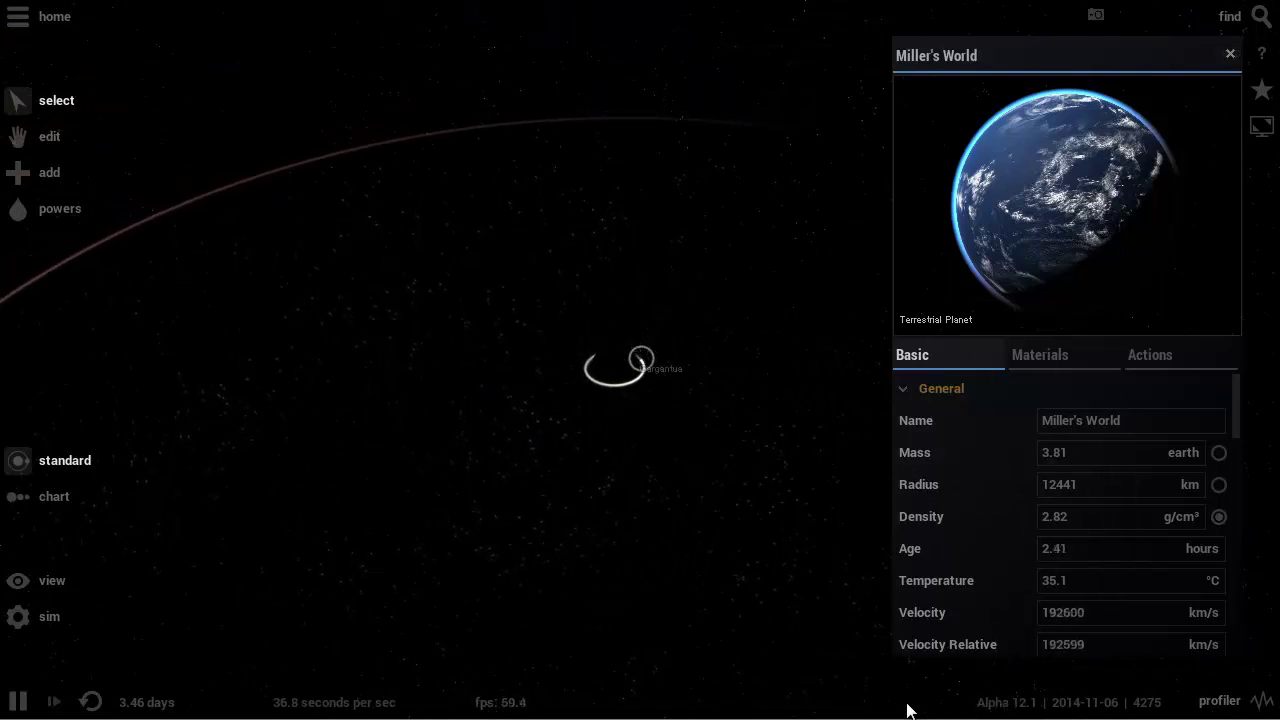
pyautogui.moveTo(373, 684)
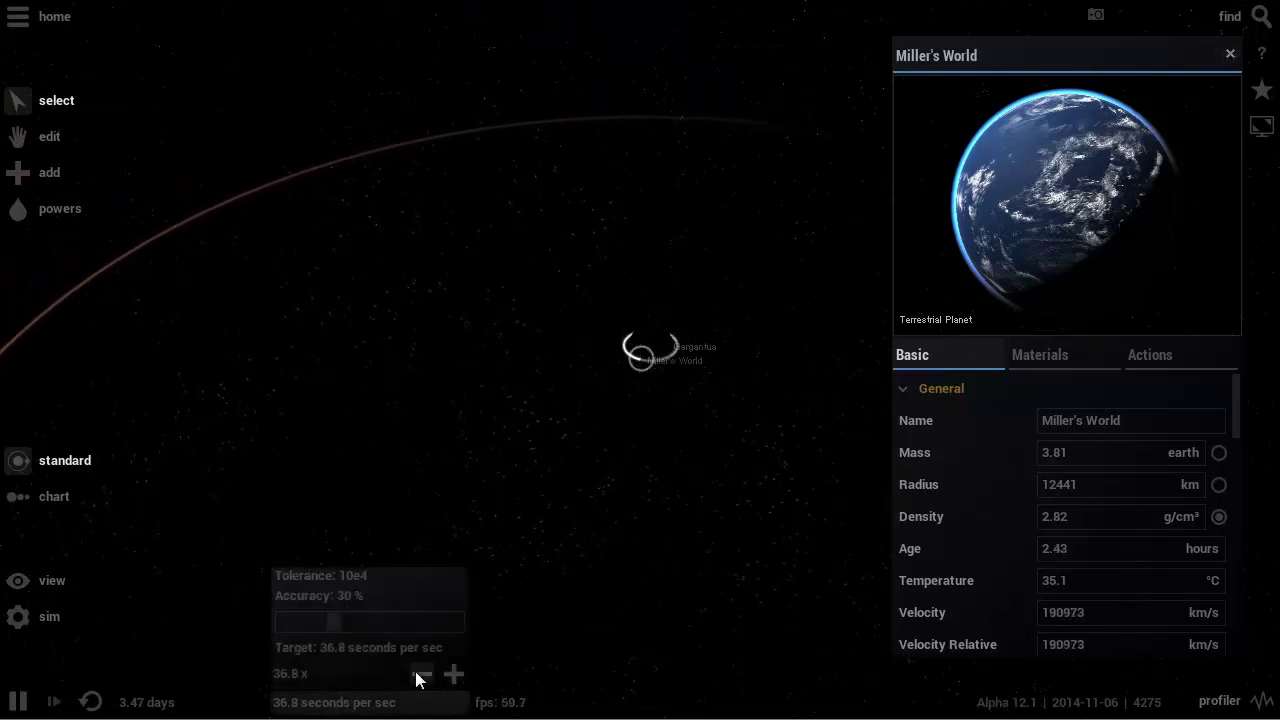
pyautogui.click(416, 672)
# Select Gargantua, look through its basic properties, and turn on Hide Rotation.
pyautogui.click(615, 325)
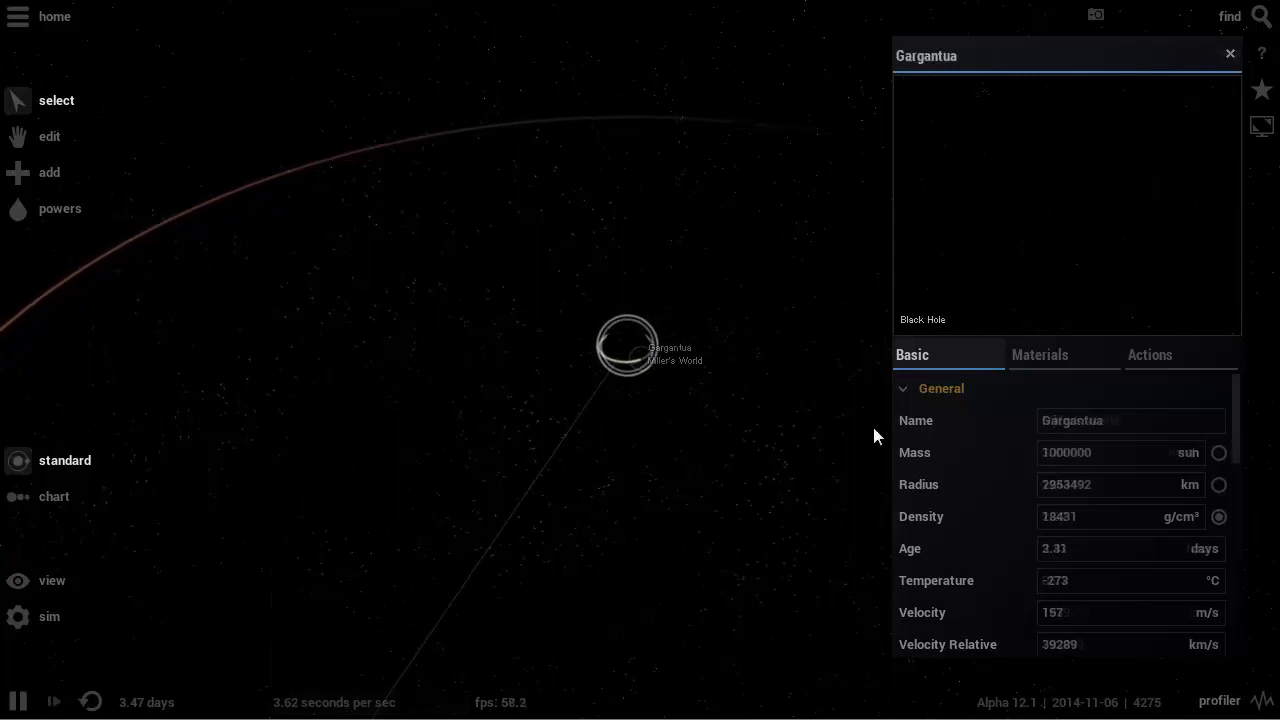
pyautogui.scroll(-3, 1090, 534)
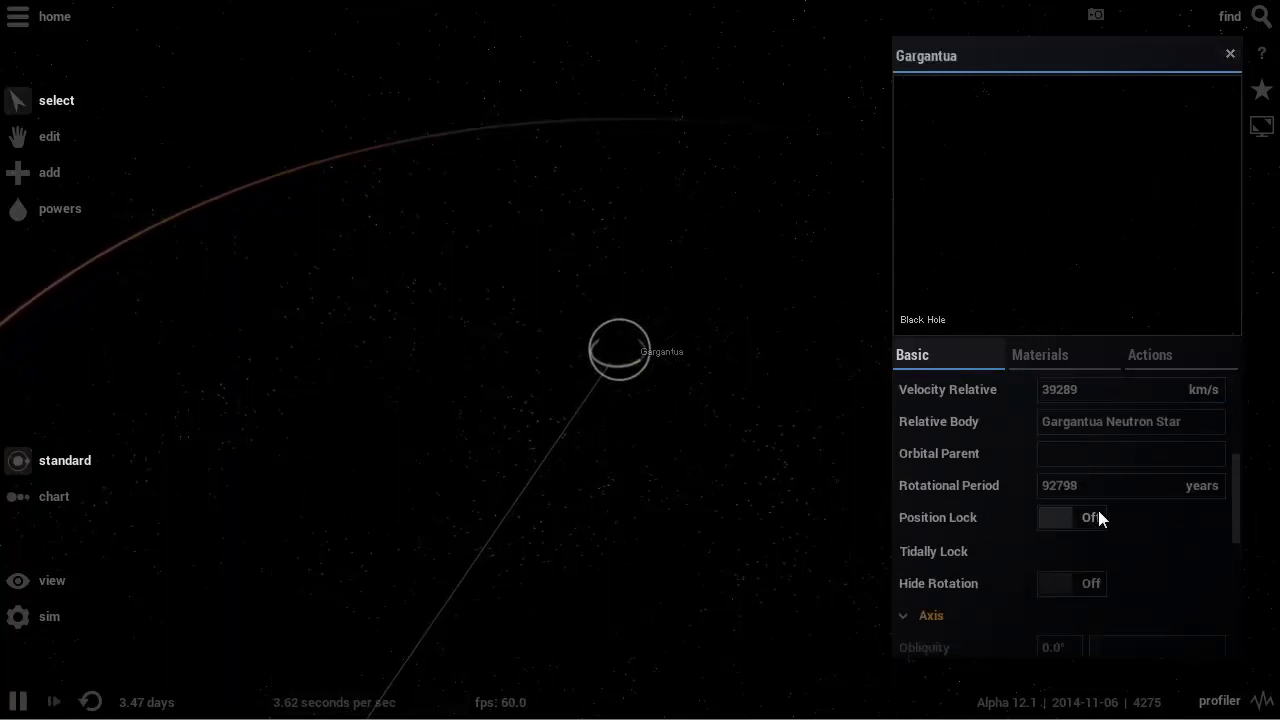
pyautogui.scroll(3, 1098, 510)
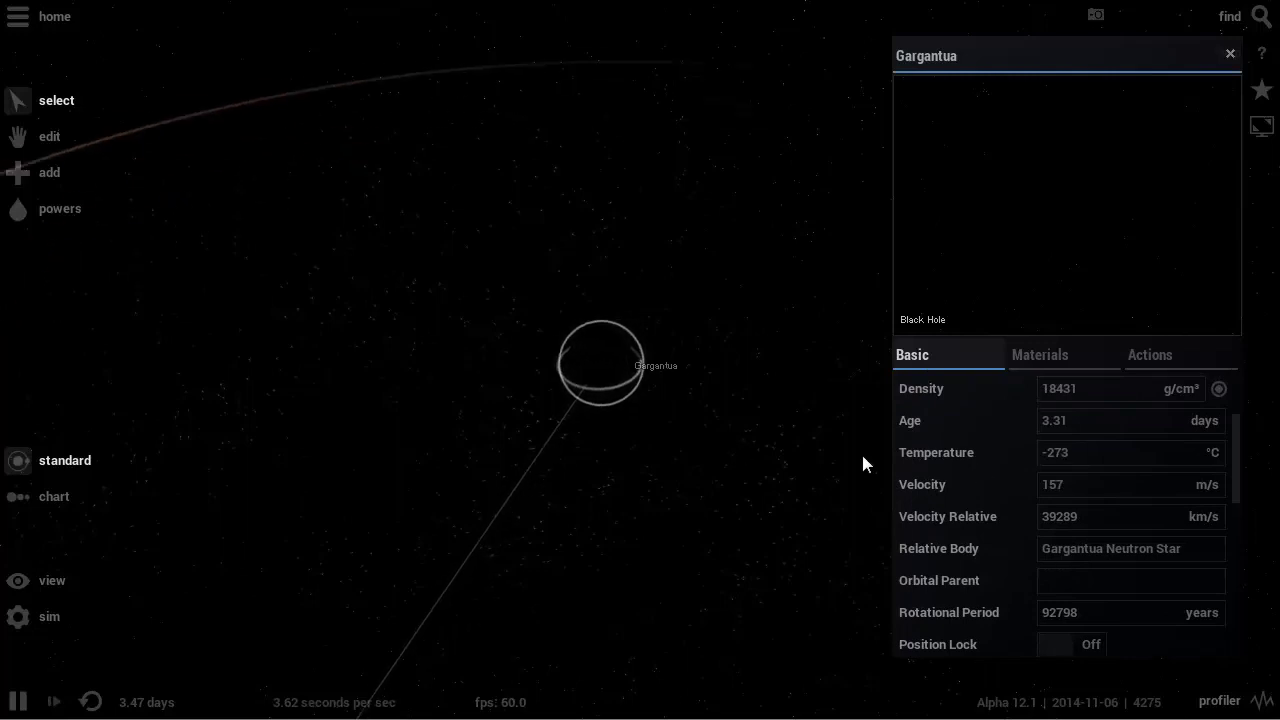
pyautogui.scroll(-5, 1095, 490)
pyautogui.scroll(-1, 1095, 485)
pyautogui.scroll(5, 1105, 520)
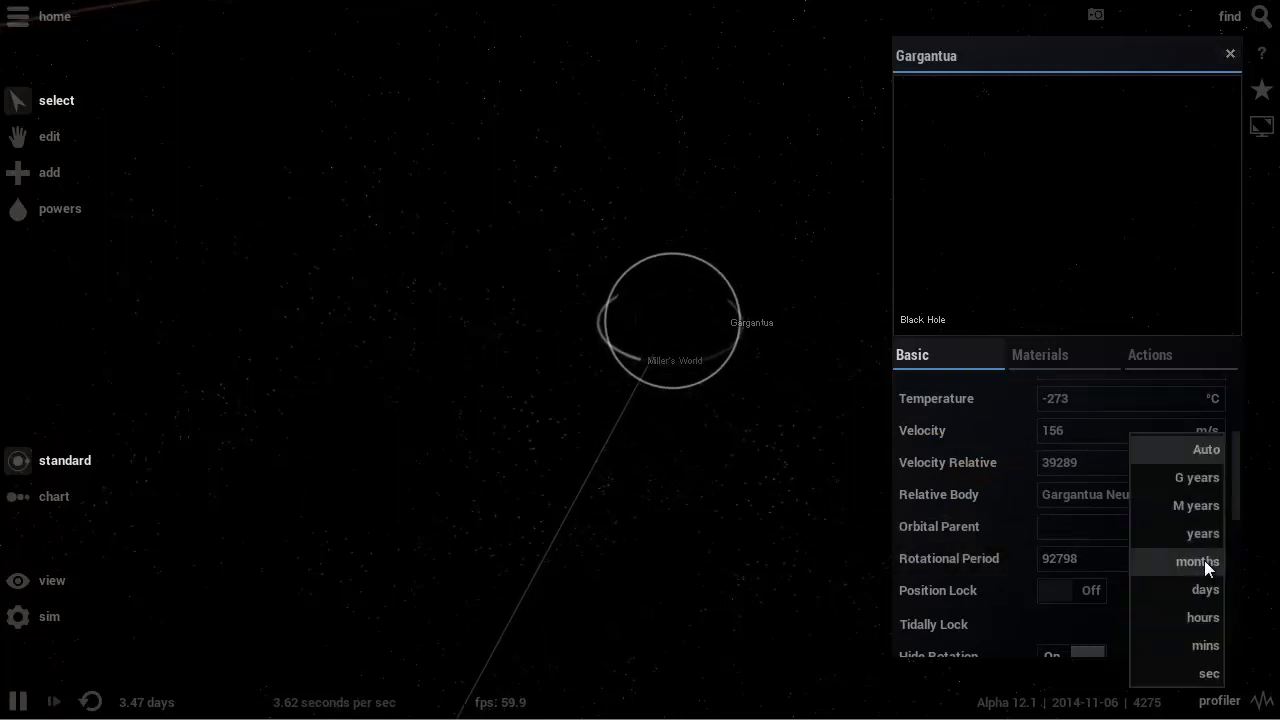
# Change Gargantua's rotational period unit to seconds and set the period to 0.0001 sec.
pyautogui.click(1209, 673)
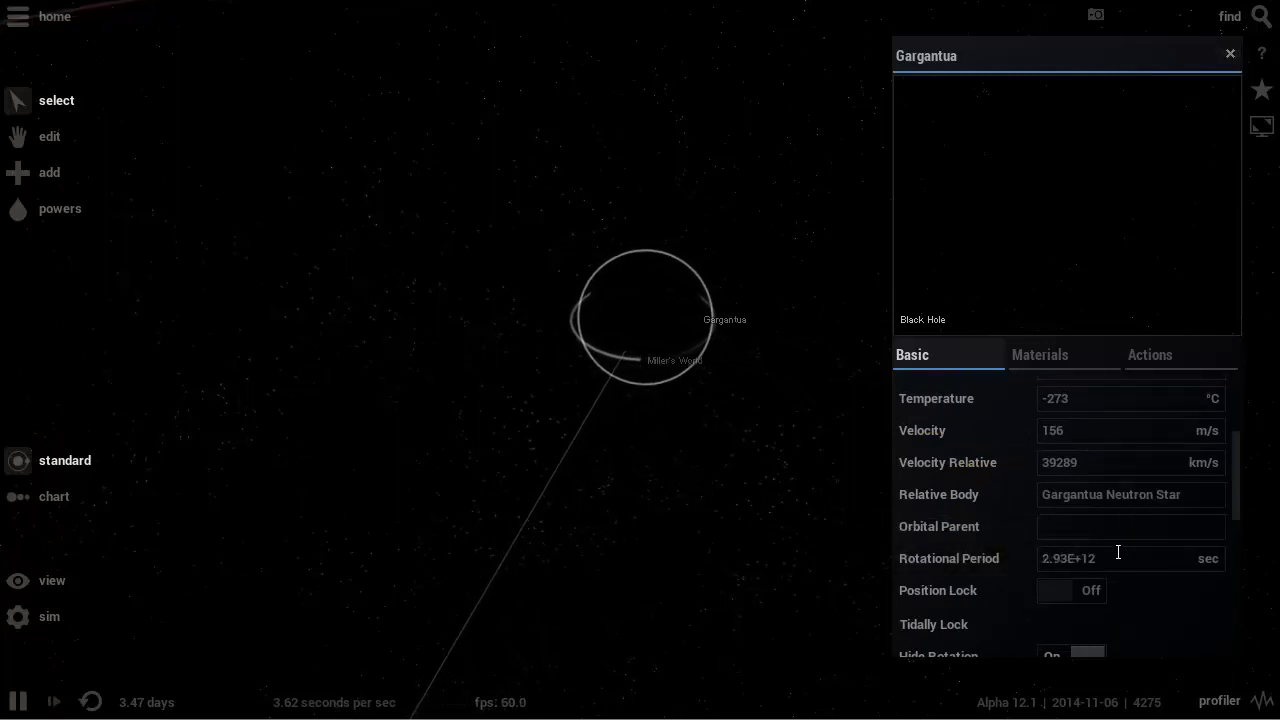
pyautogui.click(1118, 552)
pyautogui.write('0.0')
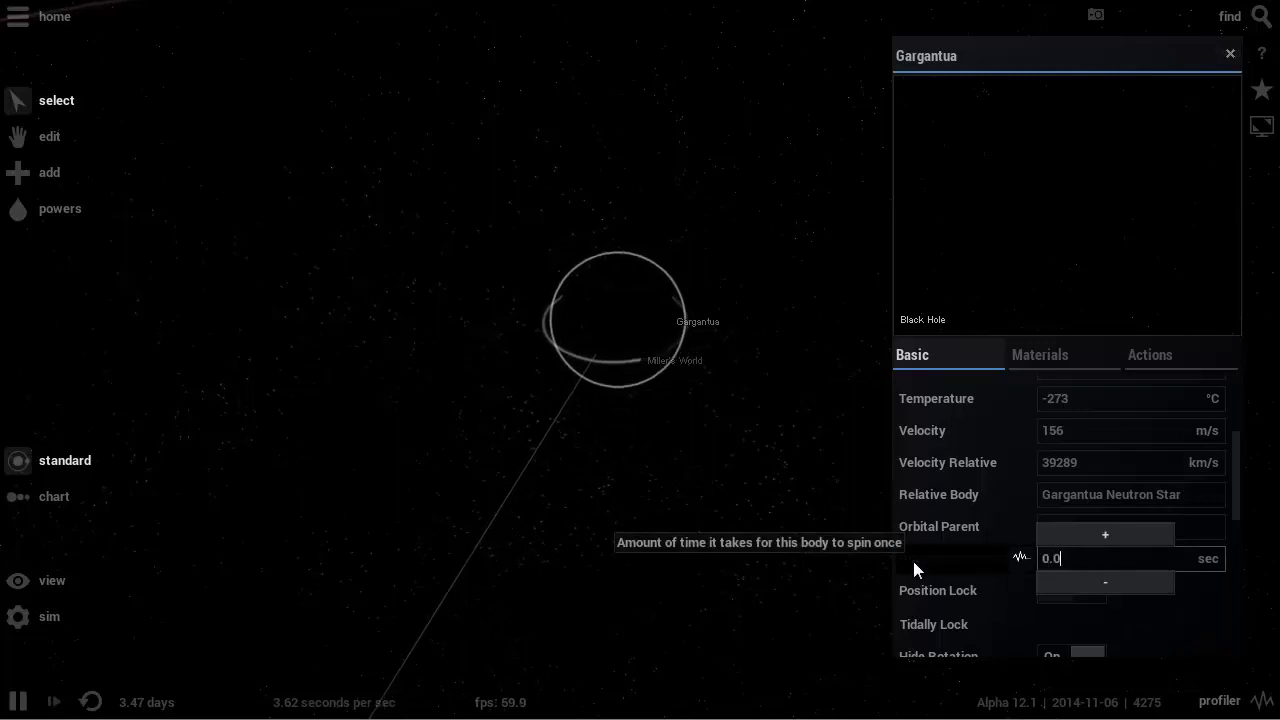
pyautogui.write('001')
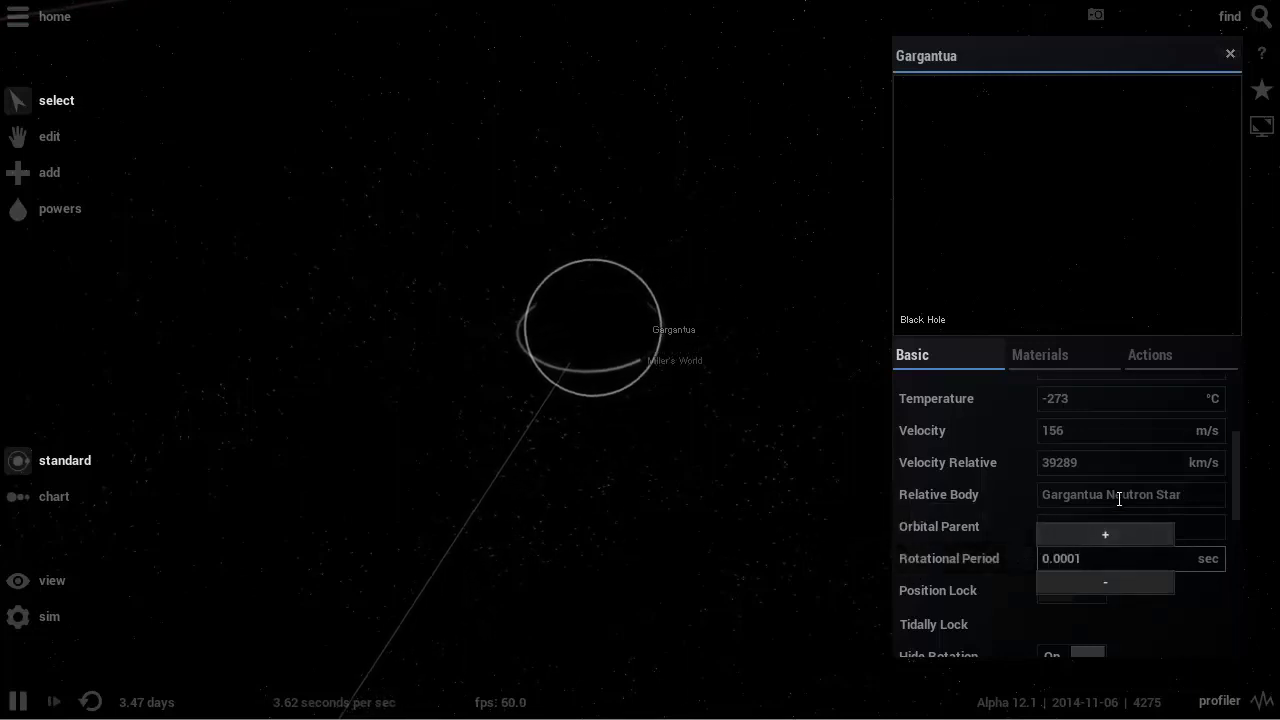
pyautogui.click(1119, 499)
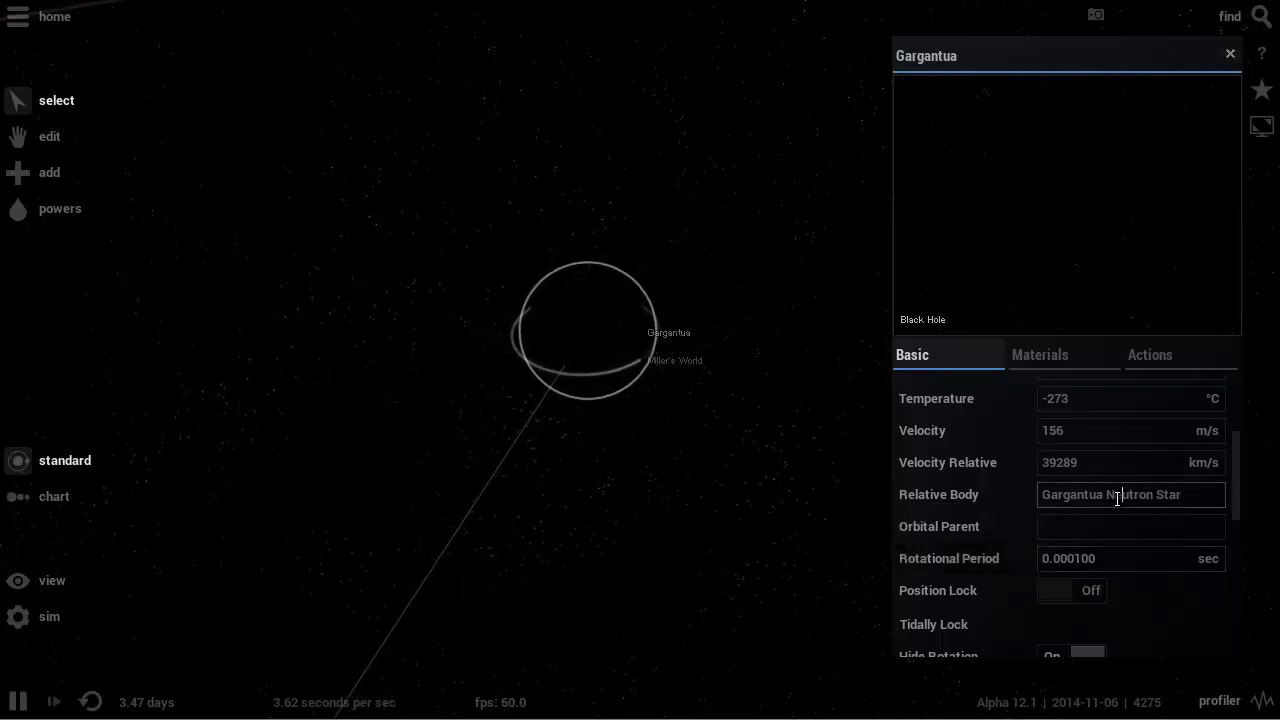
# Focus on Miller's World and examine its lit side, velocity and path near Gargantua.
pyautogui.click(639, 360)
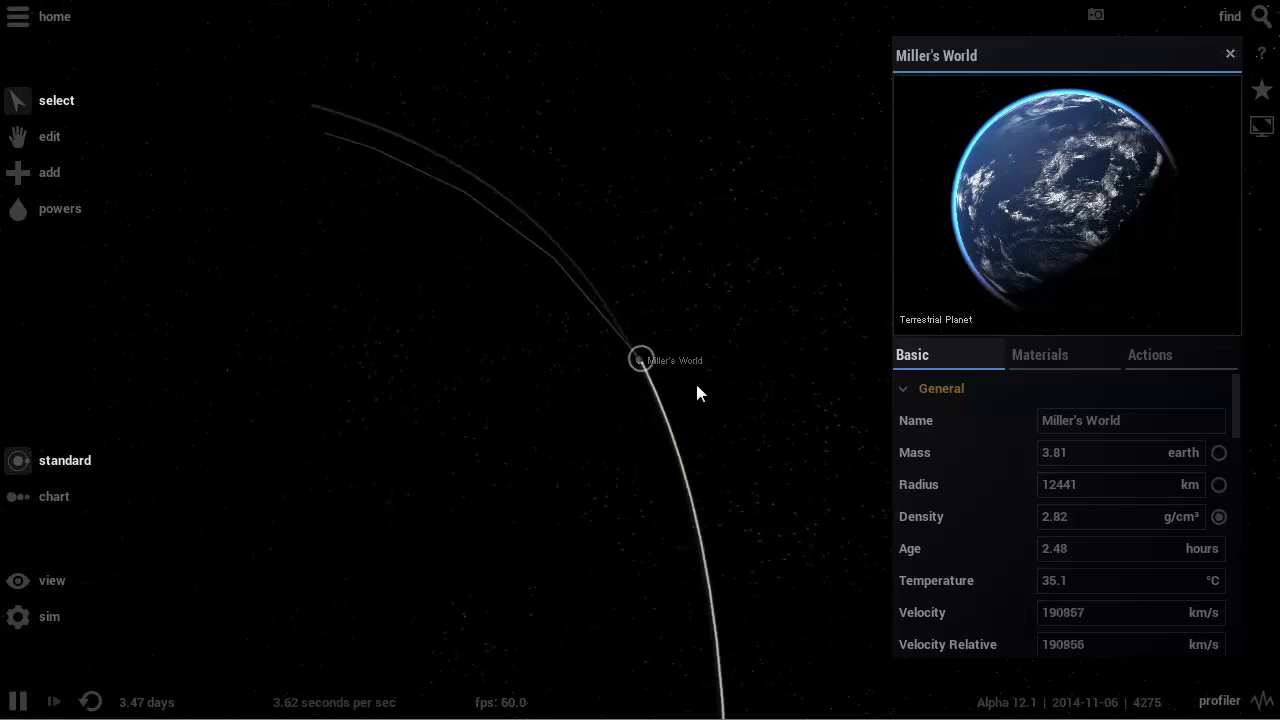
pyautogui.scroll(8, 697, 385)
pyautogui.moveTo(516, 359); pyautogui.dragTo(486, 289)
pyautogui.scroll(-3, 699, 271)
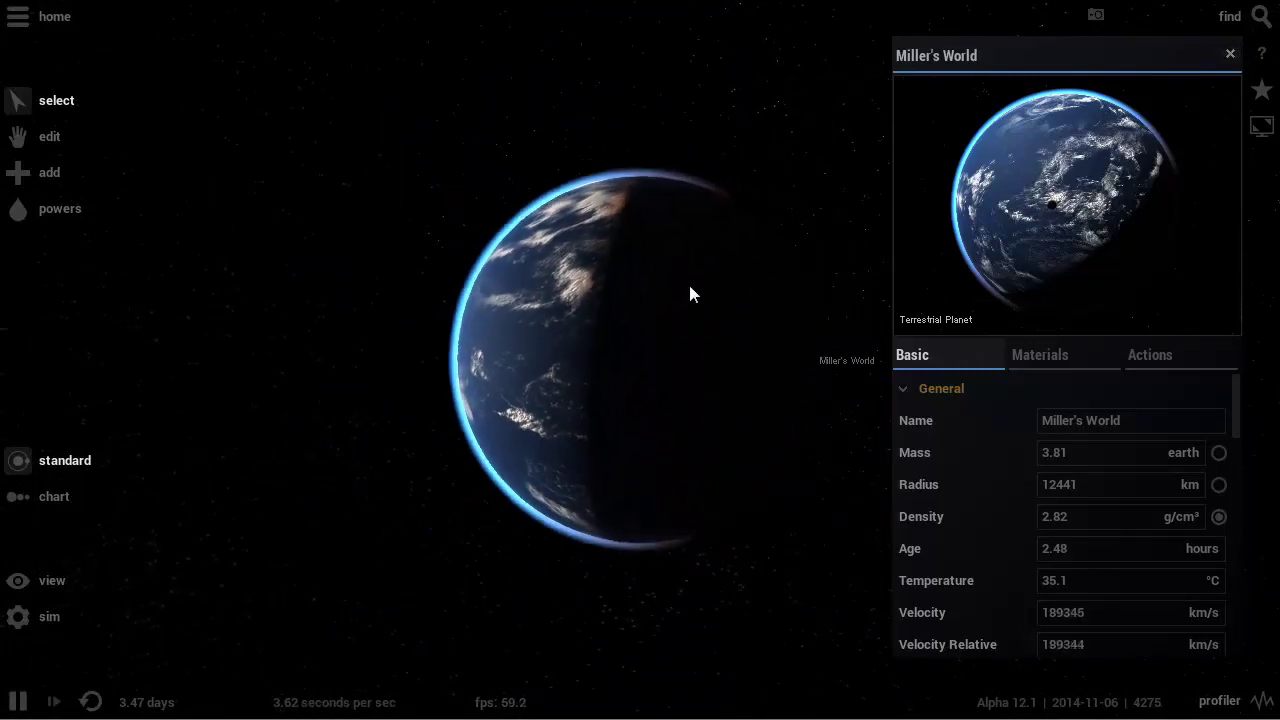
pyautogui.scroll(-5, 477, 211)
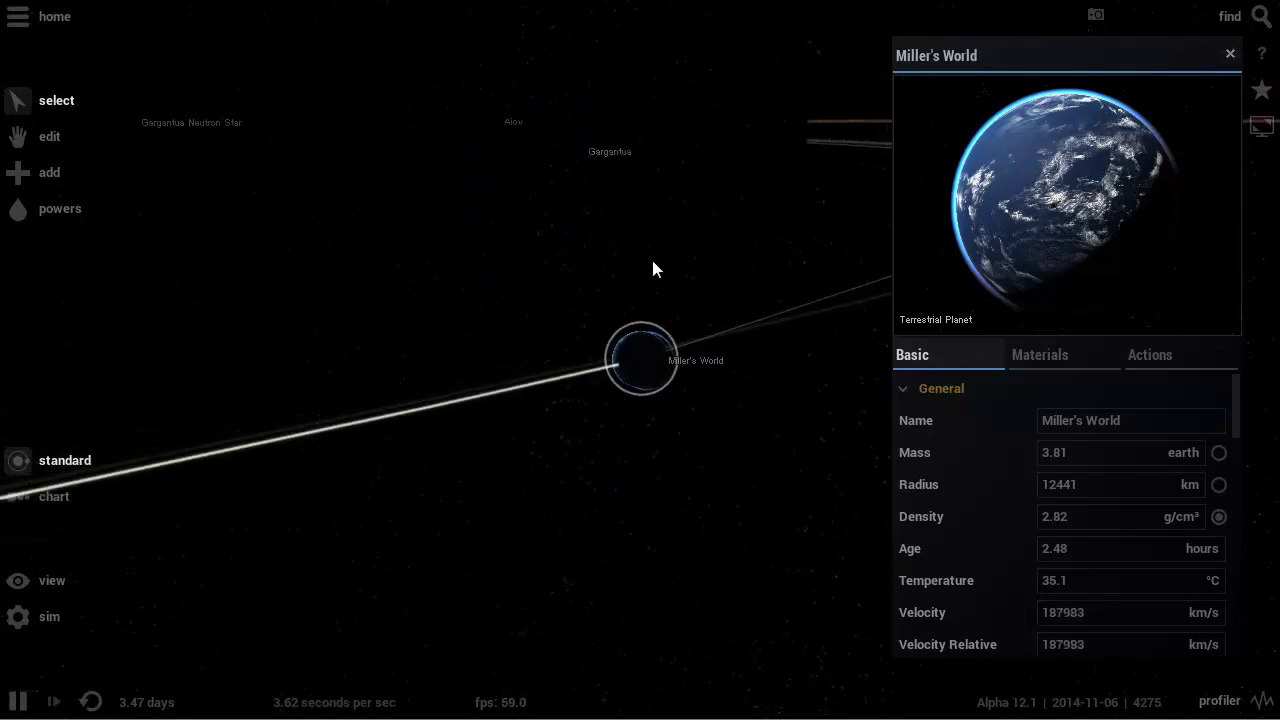
pyautogui.moveTo(652, 268); pyautogui.dragTo(685, 449)
# Survey the wider system's planets and neutron star, and compare Miller's World's orbit with Gargantua's size.
pyautogui.scroll(-6, 685, 449)
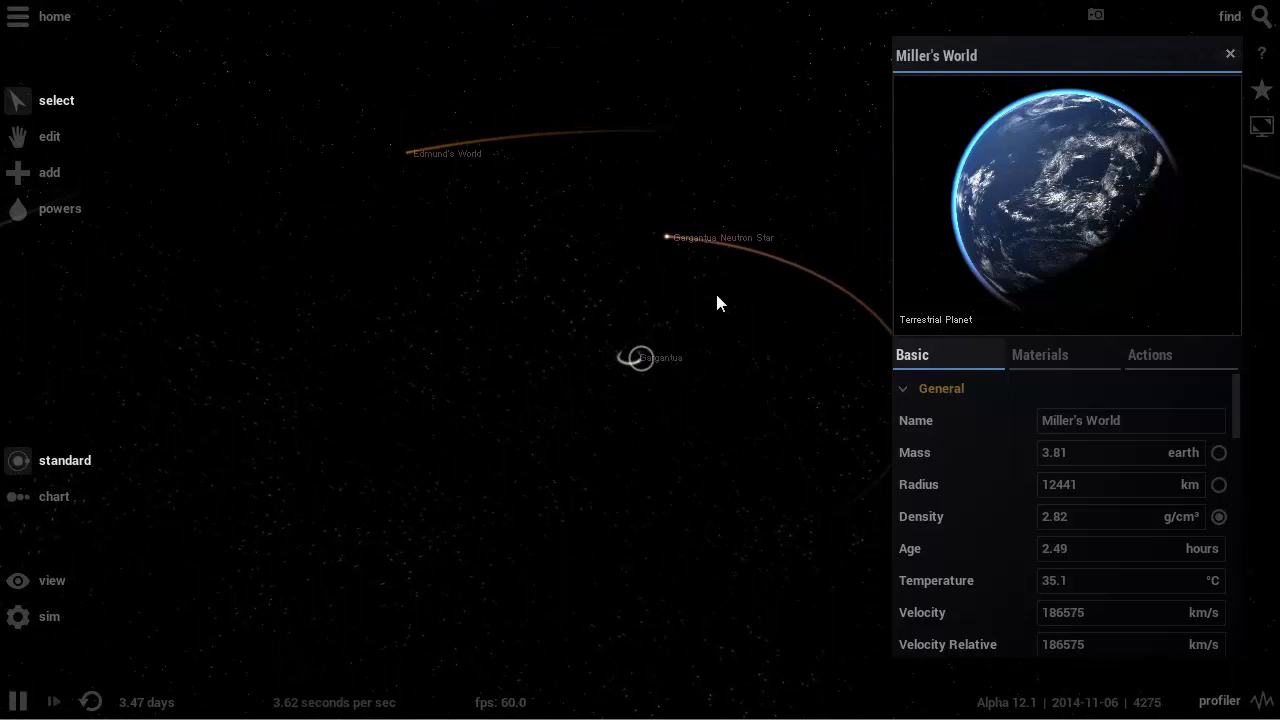
pyautogui.scroll(-3, 717, 295)
pyautogui.moveTo(675, 343); pyautogui.dragTo(646, 333)
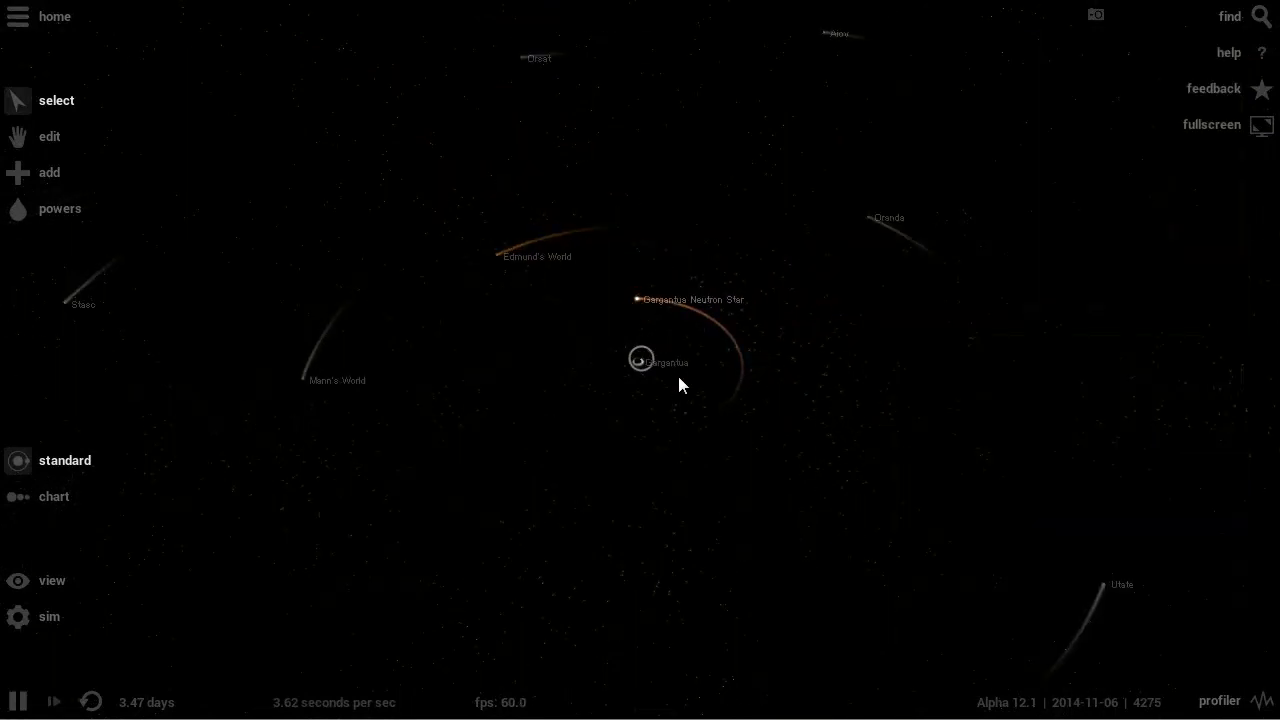
pyautogui.scroll(10, 670, 375)
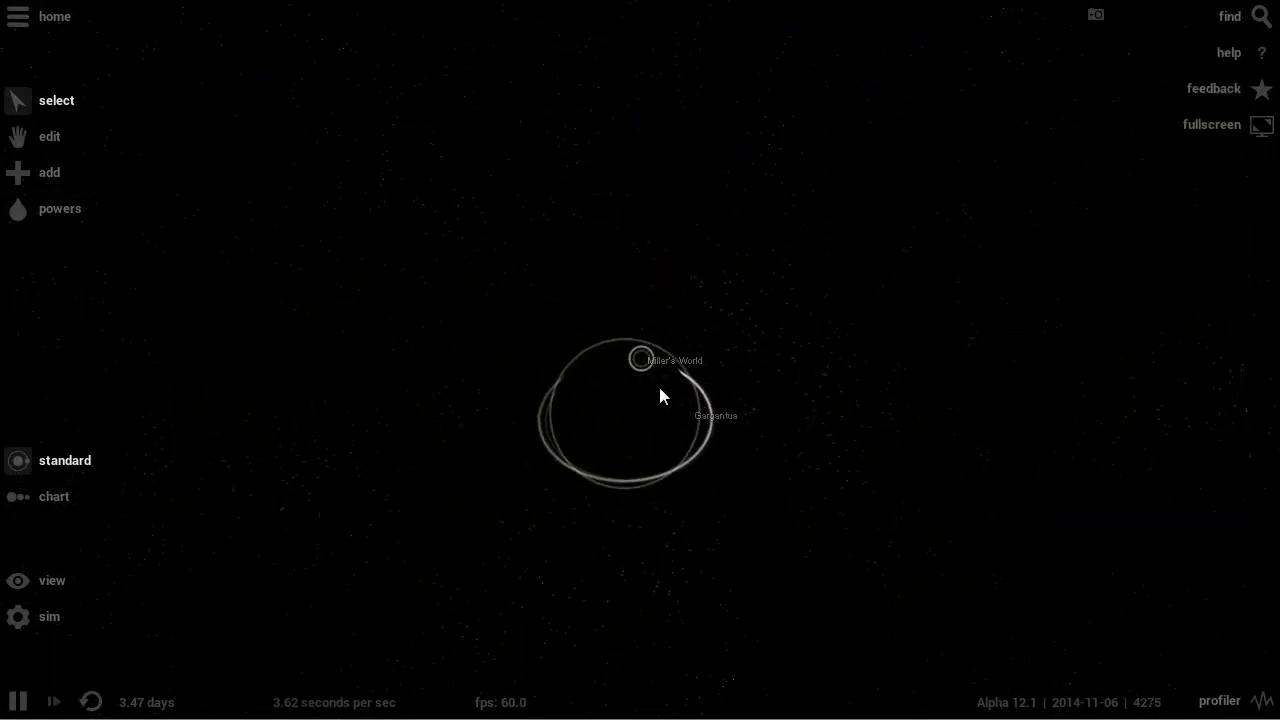
pyautogui.scroll(-3, 642, 387)
pyautogui.moveTo(634, 397); pyautogui.dragTo(763, 486)
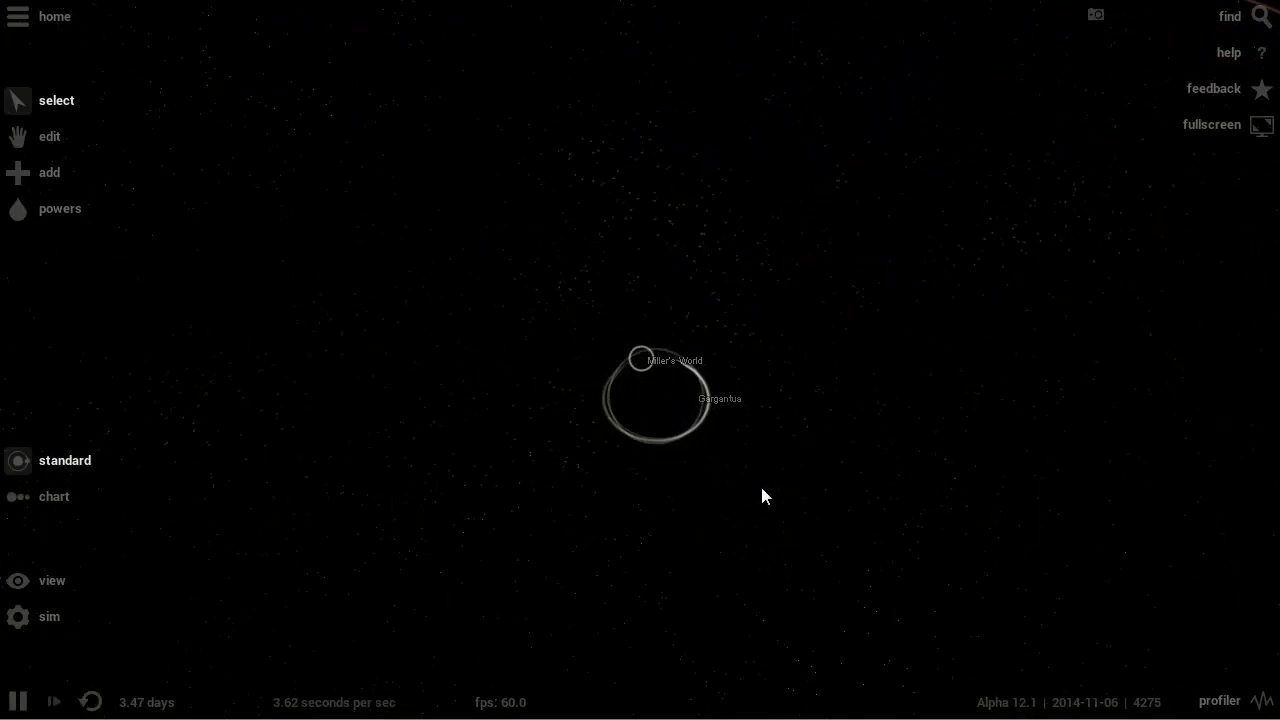
# Reselect Miller's World to check its velocity, and focus on Gargantua Neutron Star to inspect its properties.
pyautogui.click(693, 436)
pyautogui.click(638, 358)
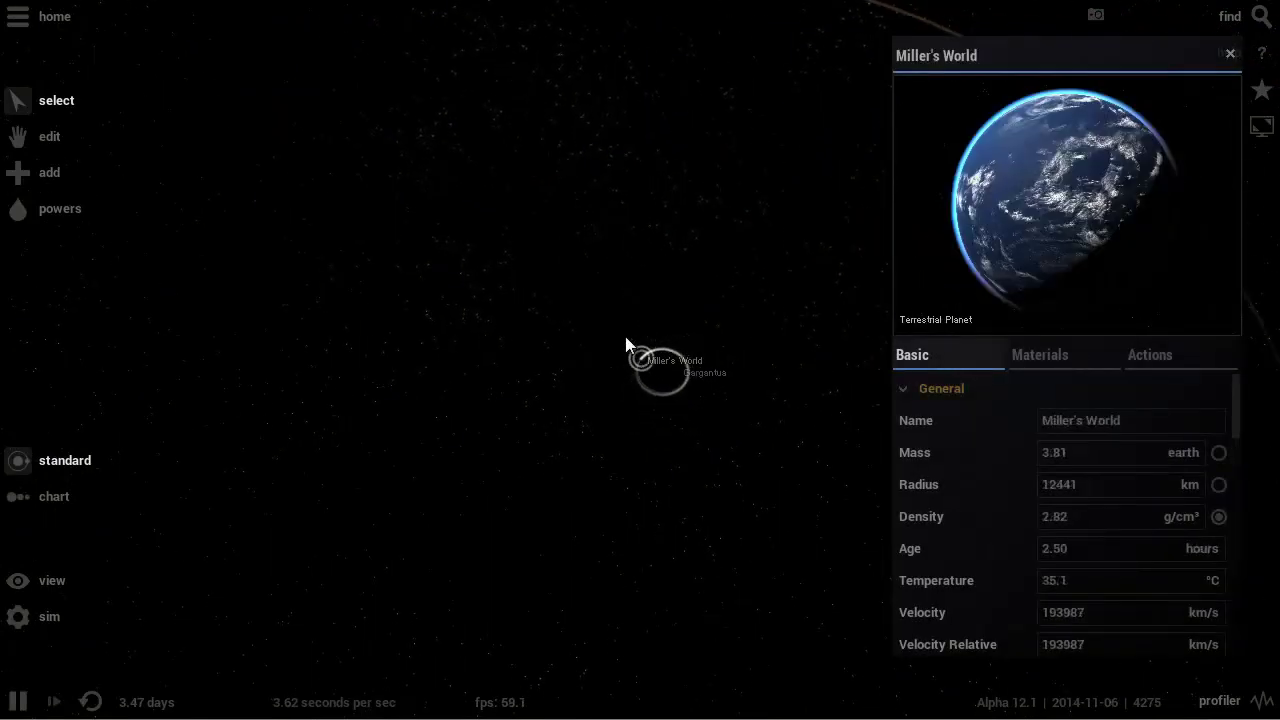
pyautogui.scroll(-3, 600, 280)
pyautogui.click(555, 186)
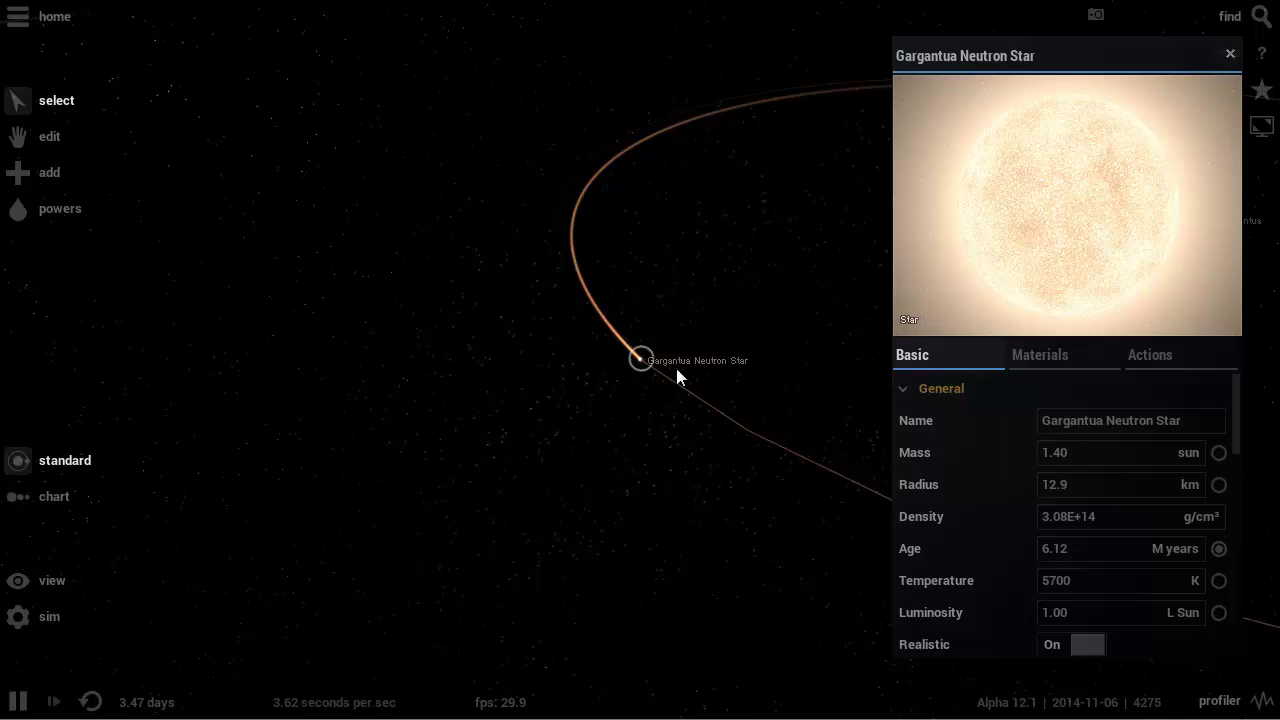
# Inspect Edmund's World's properties and velocity within the system, and focus on Mann's World to inspect its own.
pyautogui.scroll(-5, 676, 368)
pyautogui.click(705, 498)
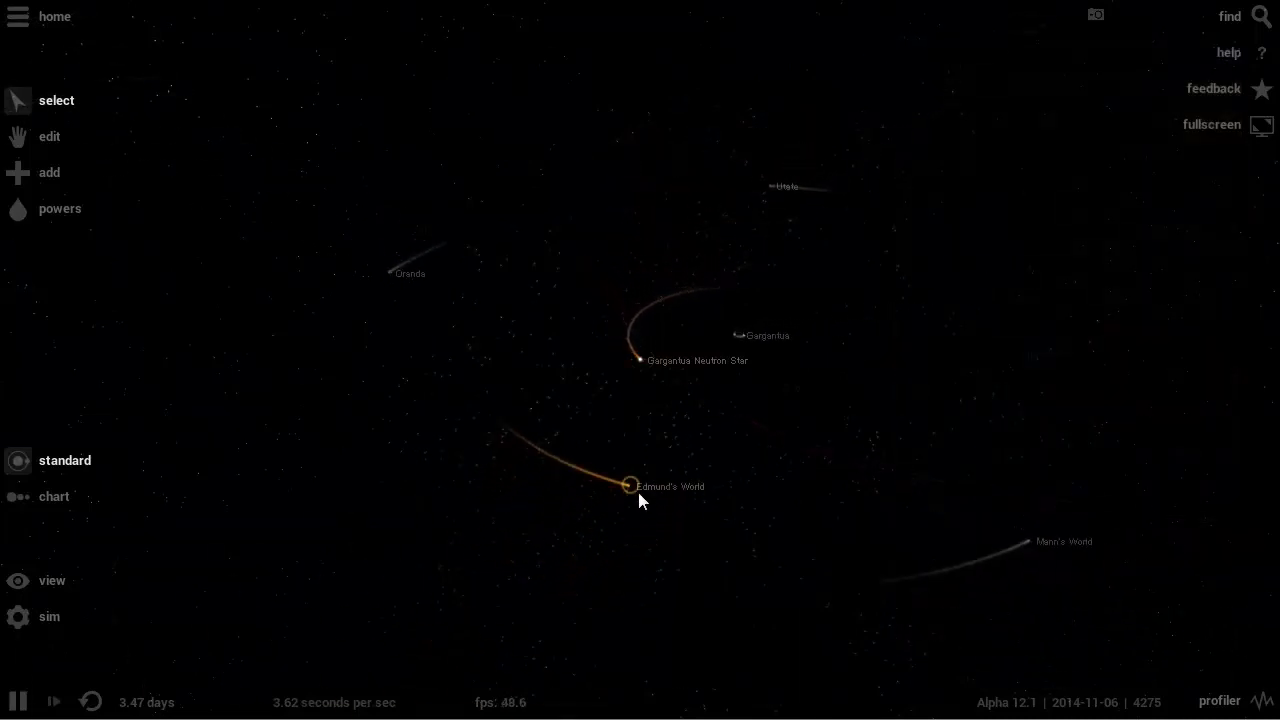
pyautogui.click(629, 481)
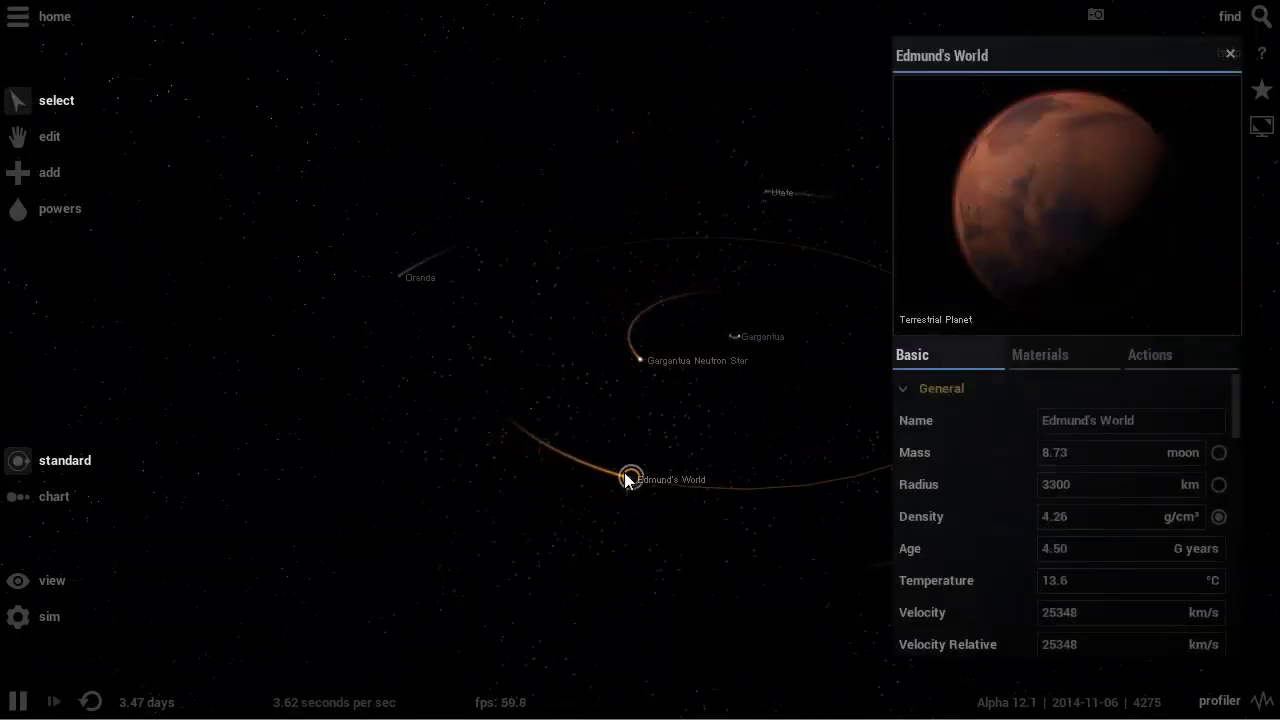
pyautogui.click(731, 449)
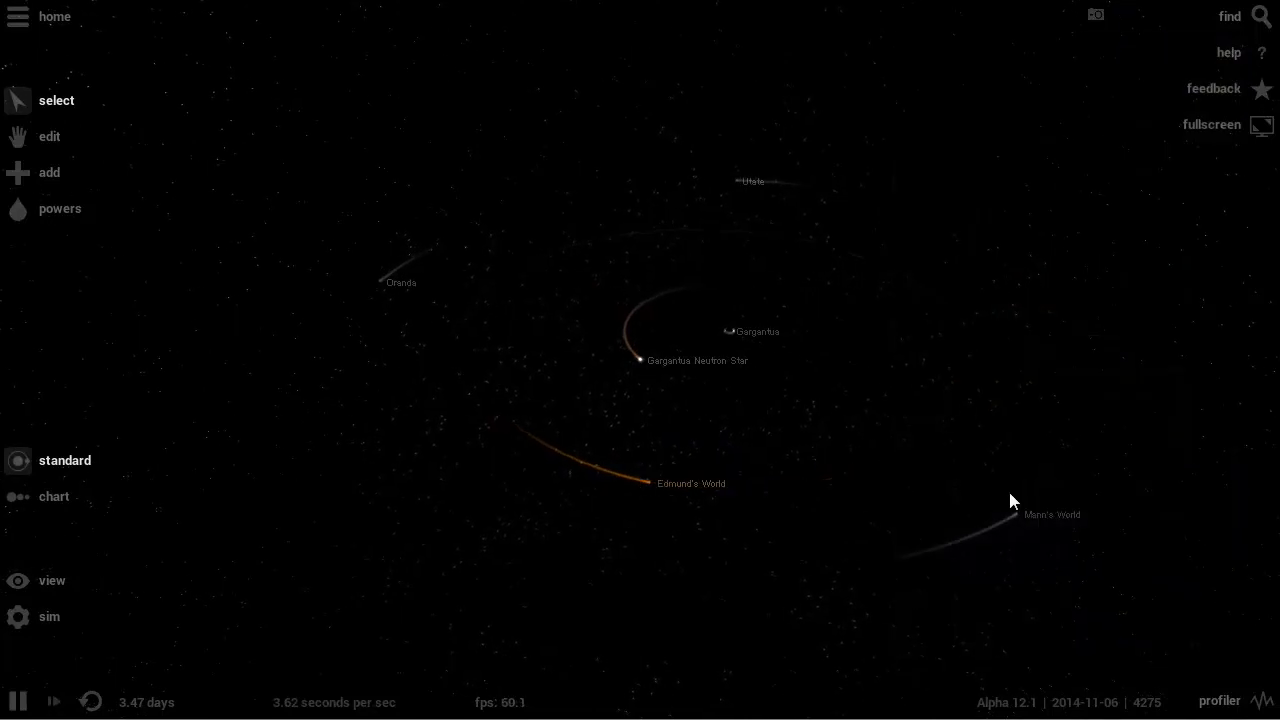
pyautogui.click(1016, 498)
pyautogui.click(651, 483)
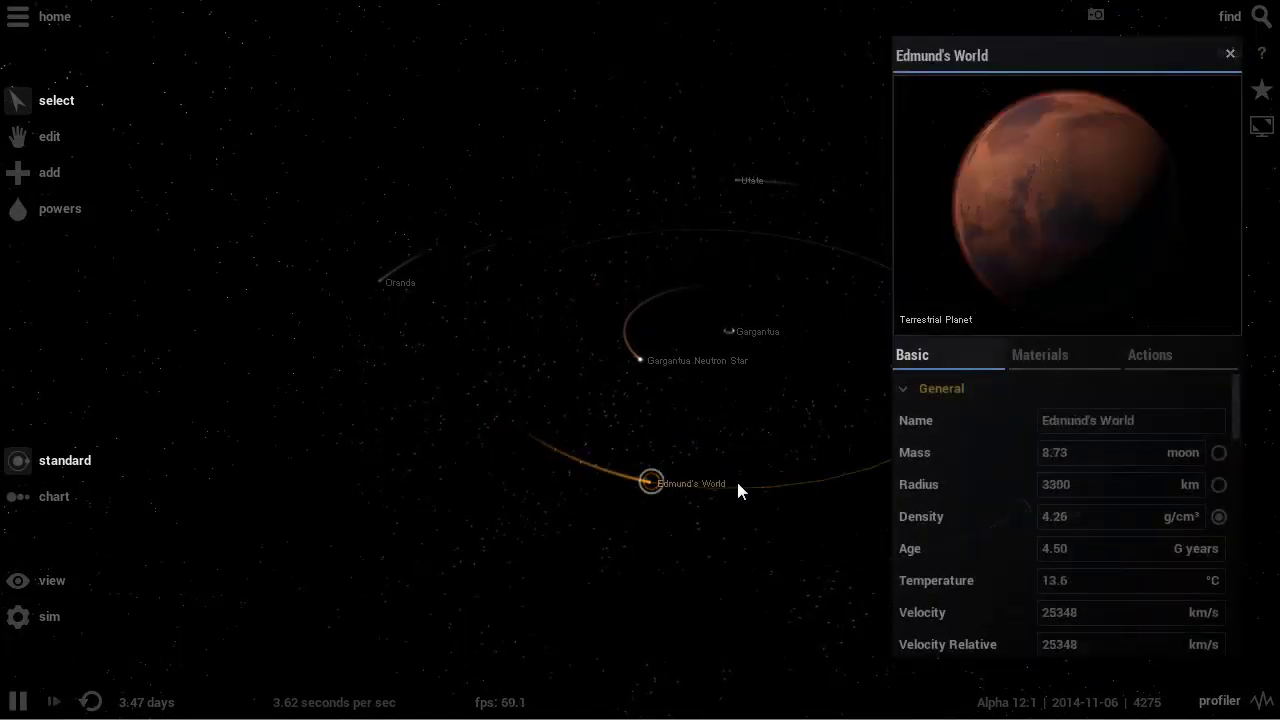
pyautogui.scroll(-3, 786, 468)
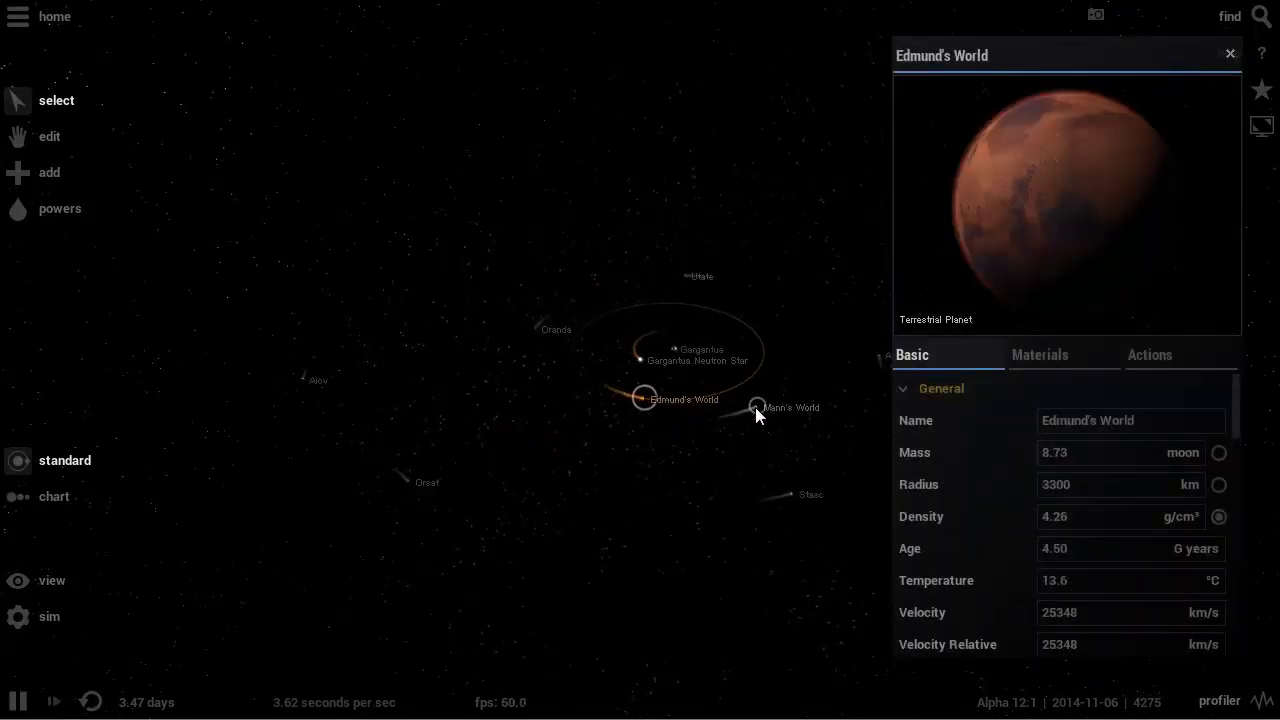
pyautogui.click(755, 407)
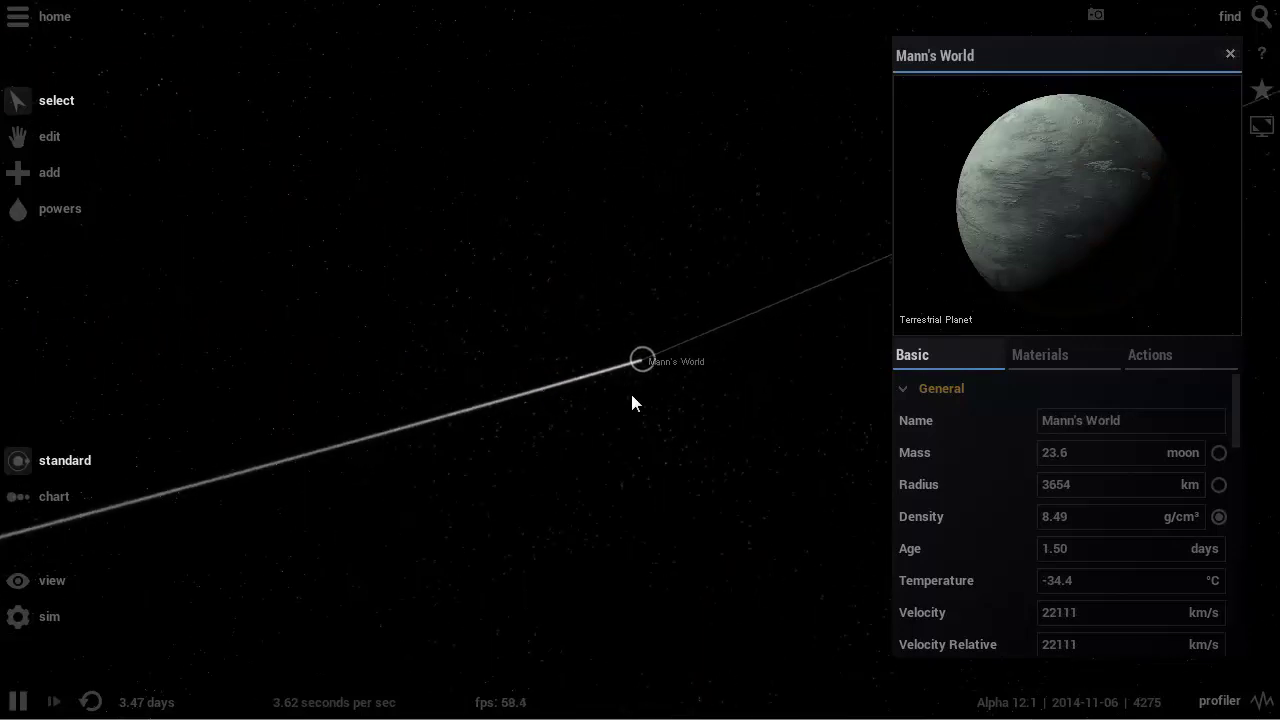
# Examine Mann's World's orbit and its distance from Gargantua relative to Edmund's World, the neutron star and the outer planets.
pyautogui.scroll(3, 623, 383)
pyautogui.scroll(-3, 666, 410)
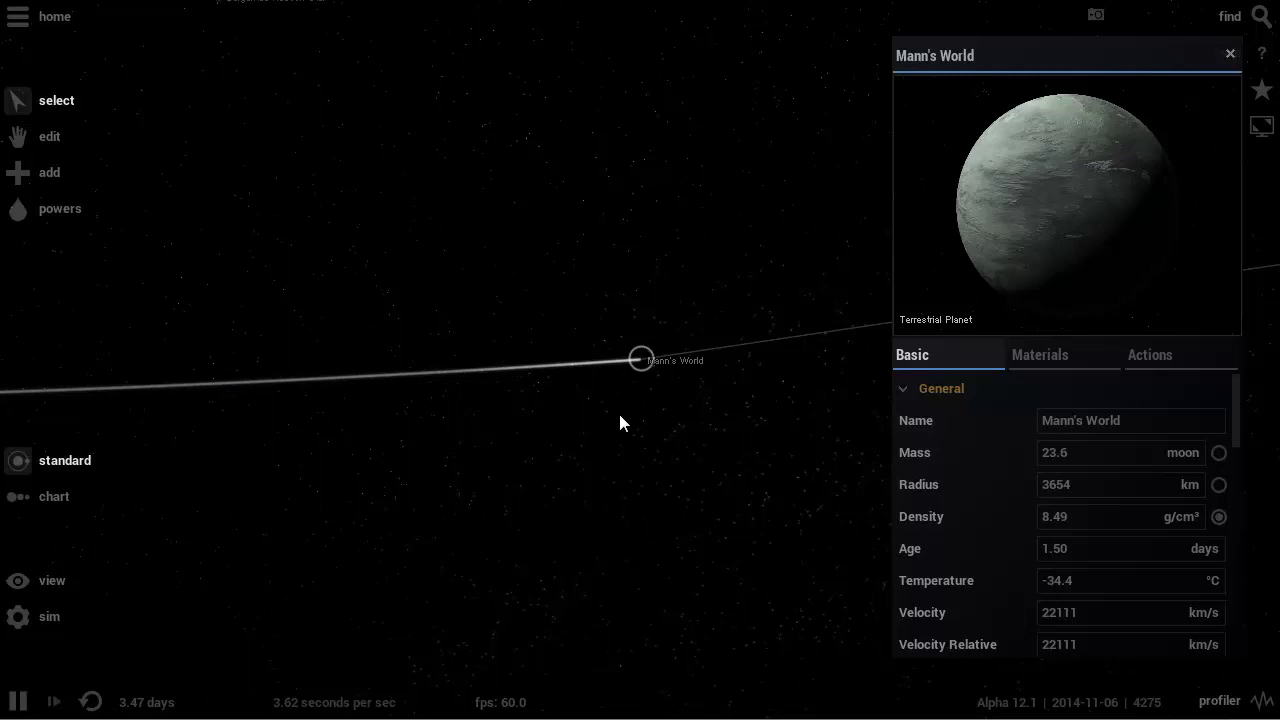
pyautogui.scroll(-3, 618, 412)
pyautogui.scroll(-5, 620, 433)
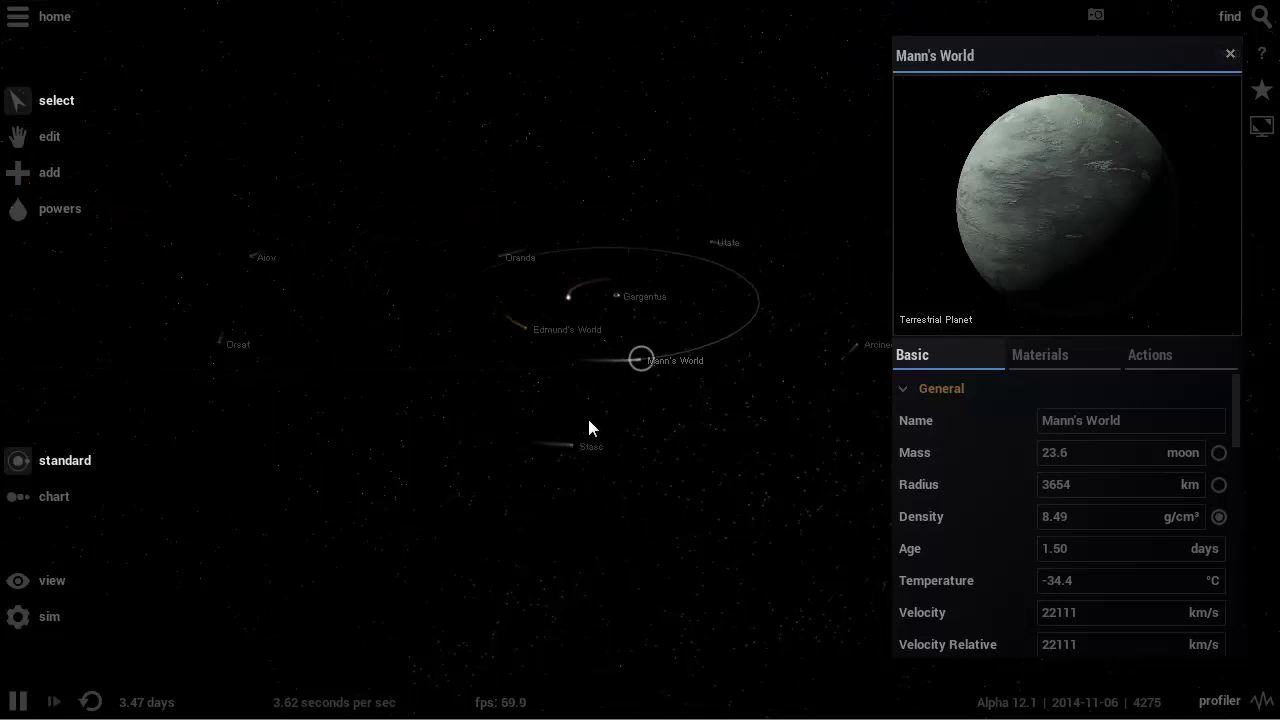
pyautogui.scroll(5, 667, 406)
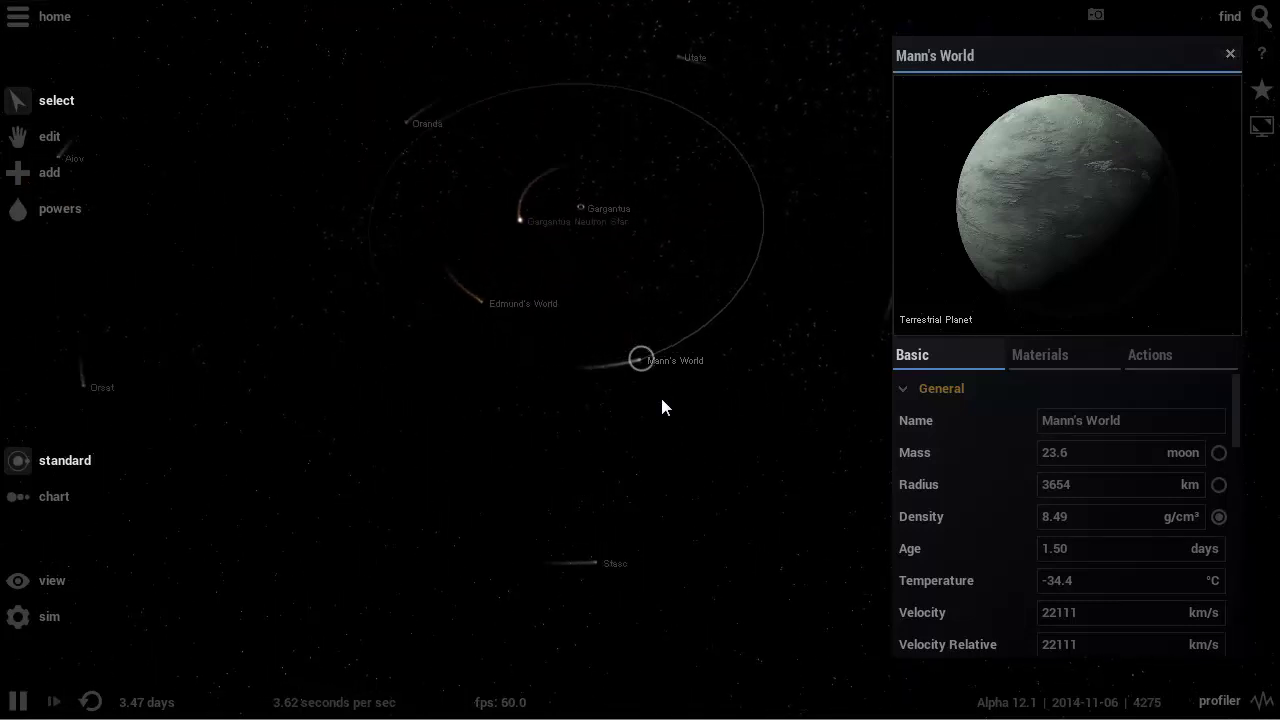
pyautogui.scroll(-5, 662, 405)
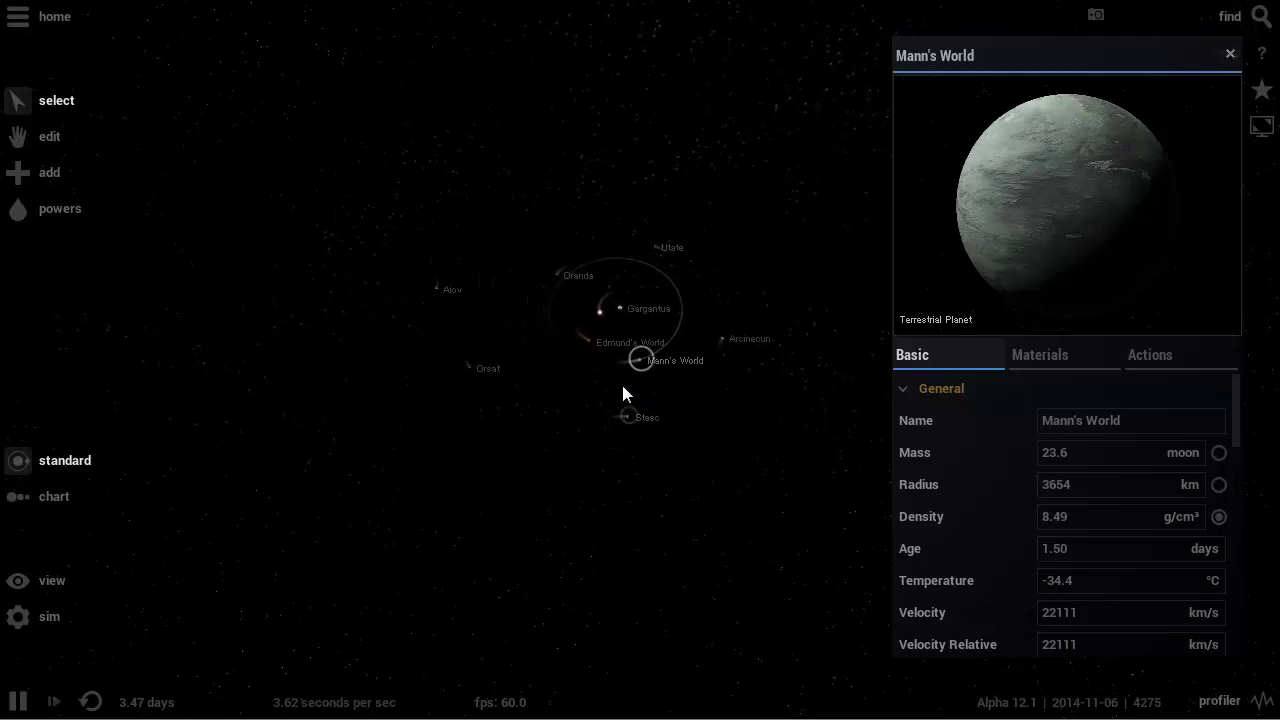
pyautogui.scroll(5, 650, 388)
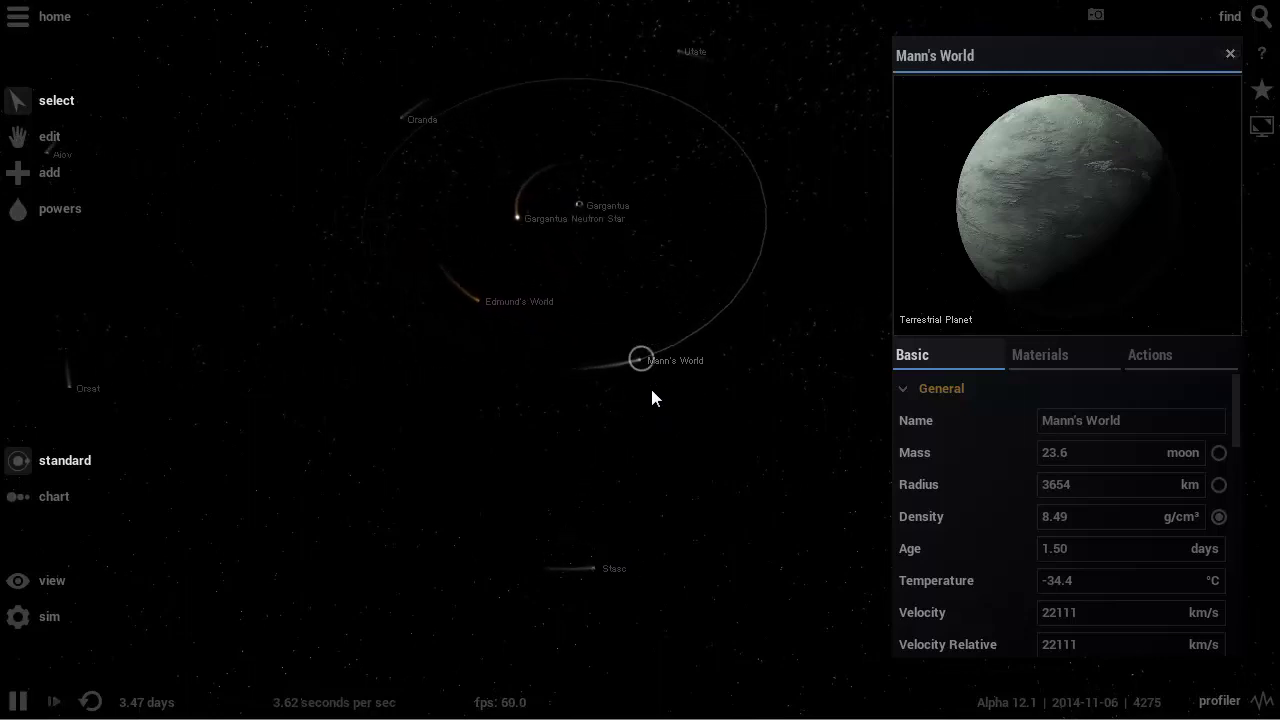
pyautogui.scroll(5, 651, 397)
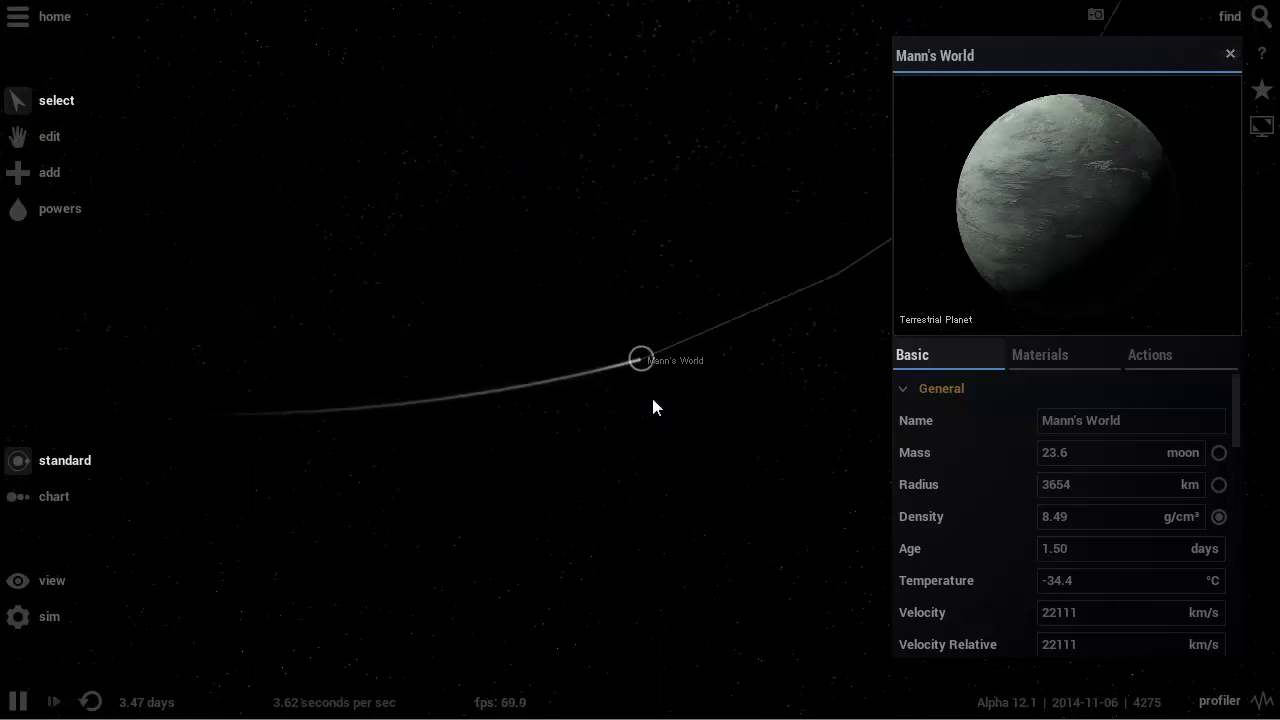
pyautogui.scroll(-5, 620, 306)
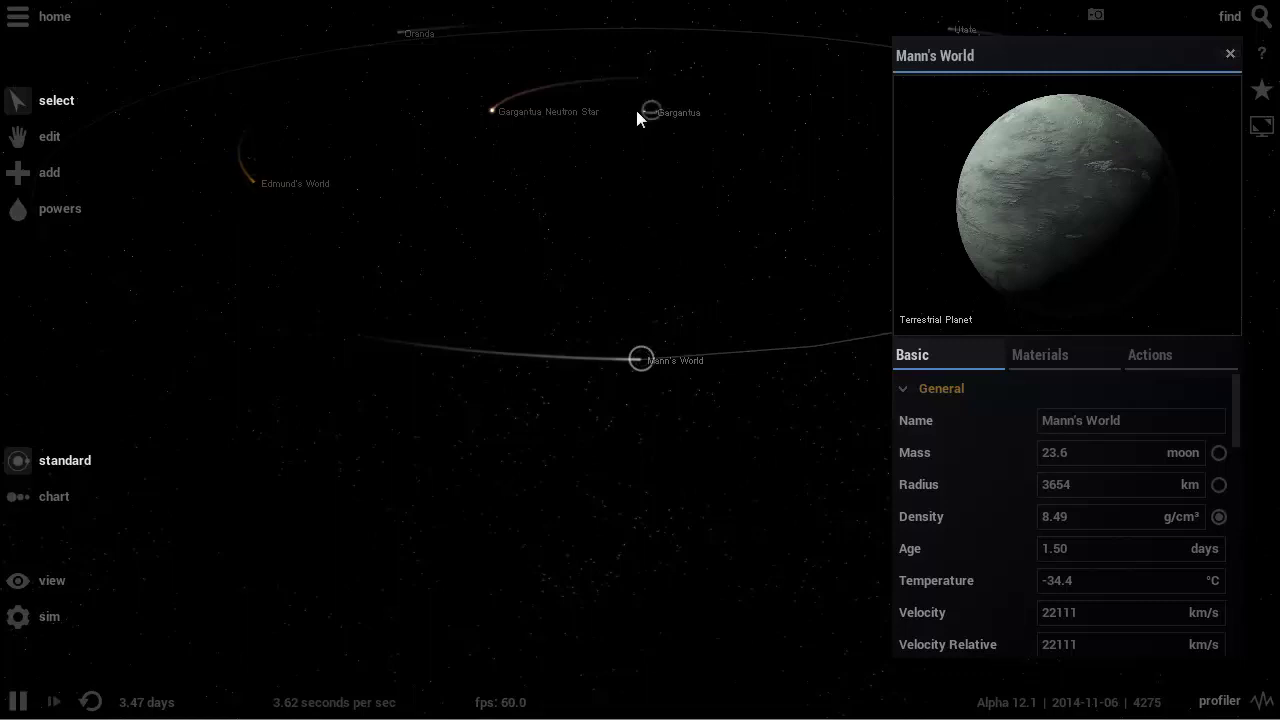
pyautogui.scroll(-3, 663, 147)
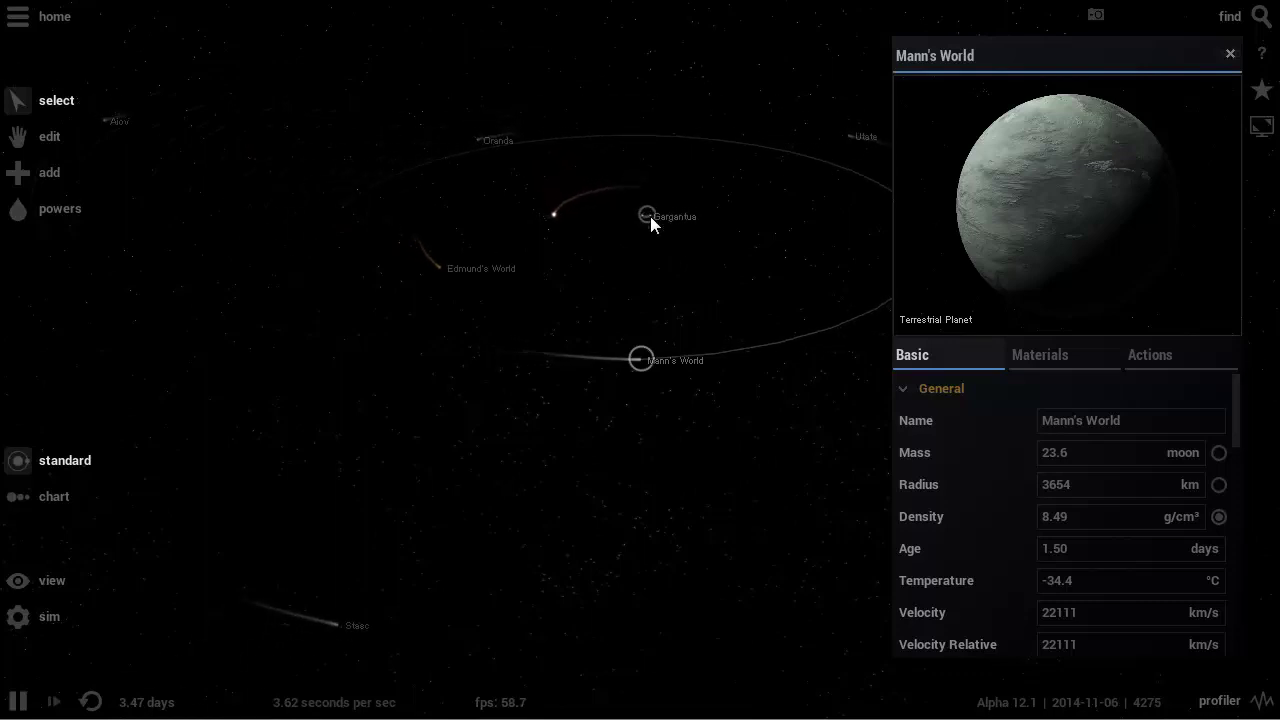
# Focus on Gargantua and frame the black hole together with Miller's World's close orbit.
pyautogui.click(647, 220)
pyautogui.doubleClick(643, 231)
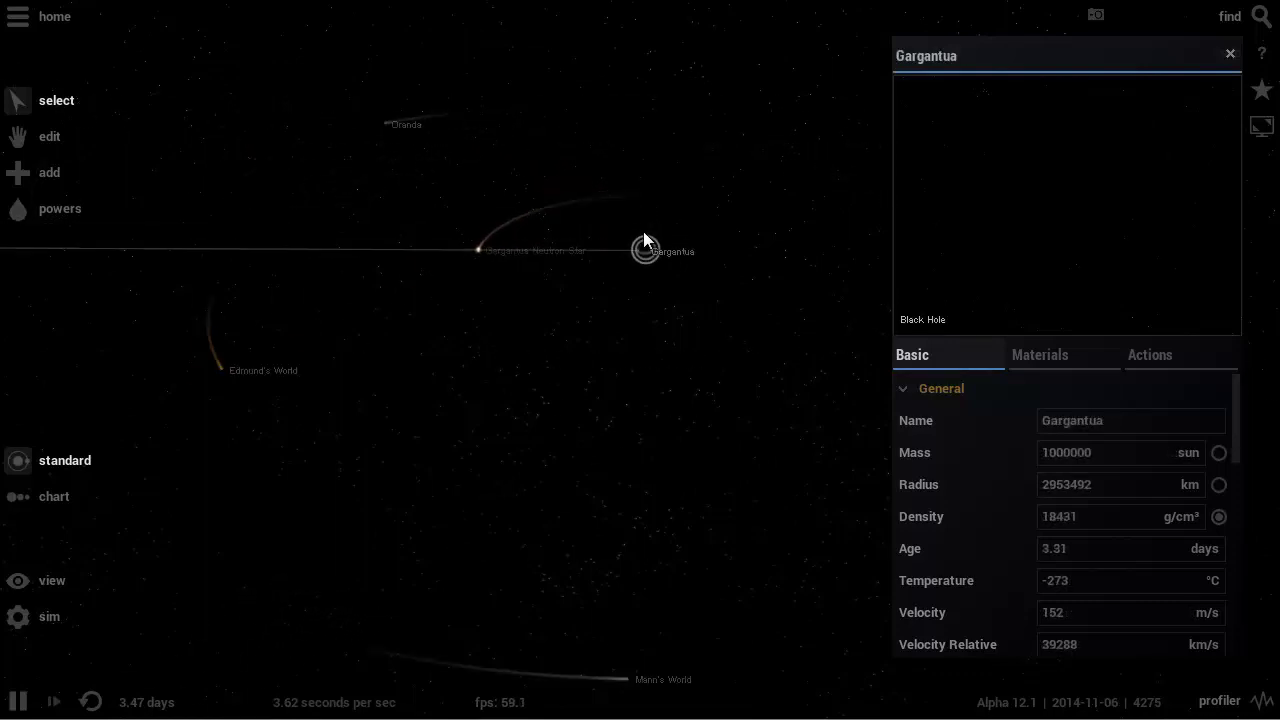
pyautogui.scroll(-3, 683, 316)
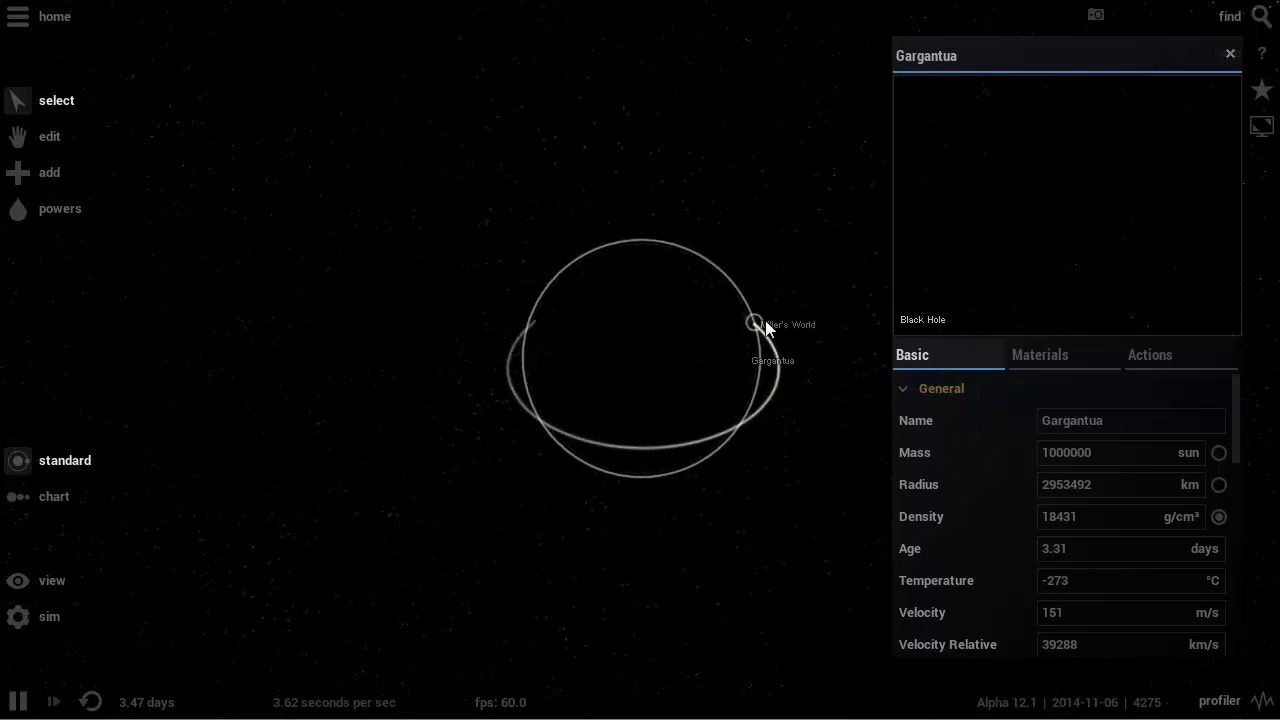
# Select Miller's World to check its velocity, and compare its orbit around Gargantua with Mann's World's distance.
pyautogui.click(758, 318)
pyautogui.scroll(-5, 519, 421)
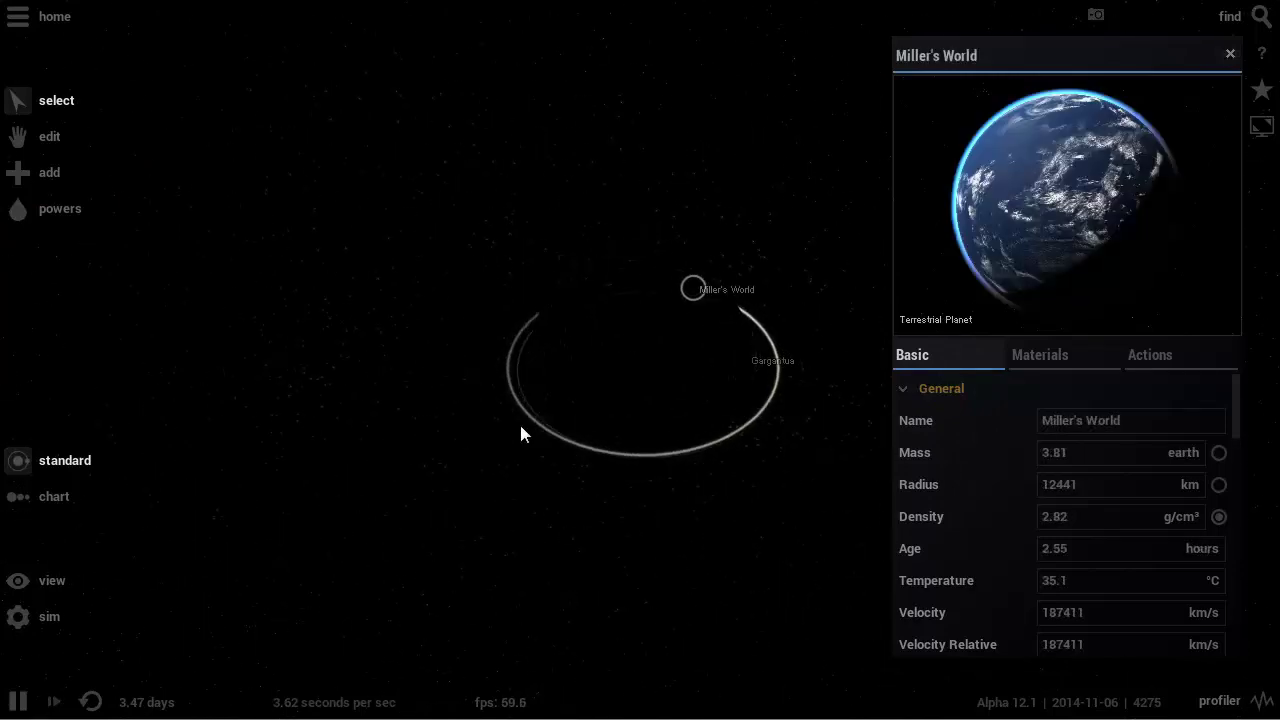
pyautogui.scroll(-5, 511, 428)
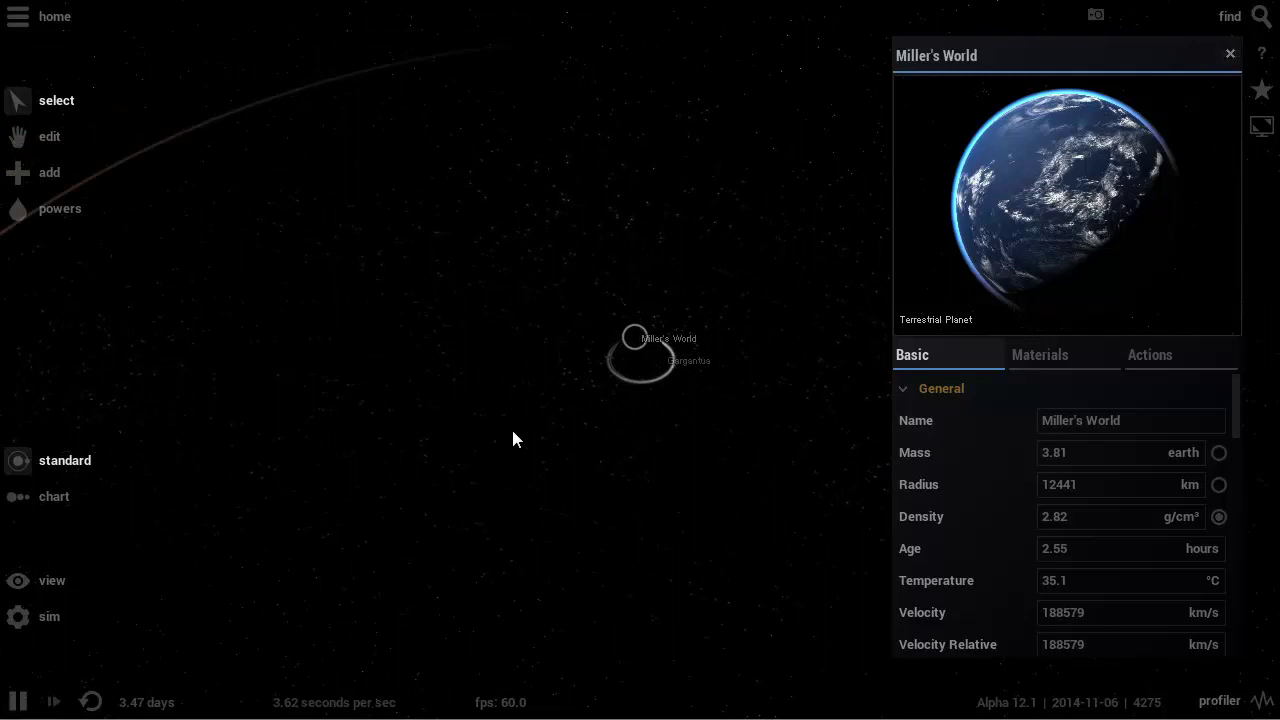
pyautogui.scroll(-3, 506, 441)
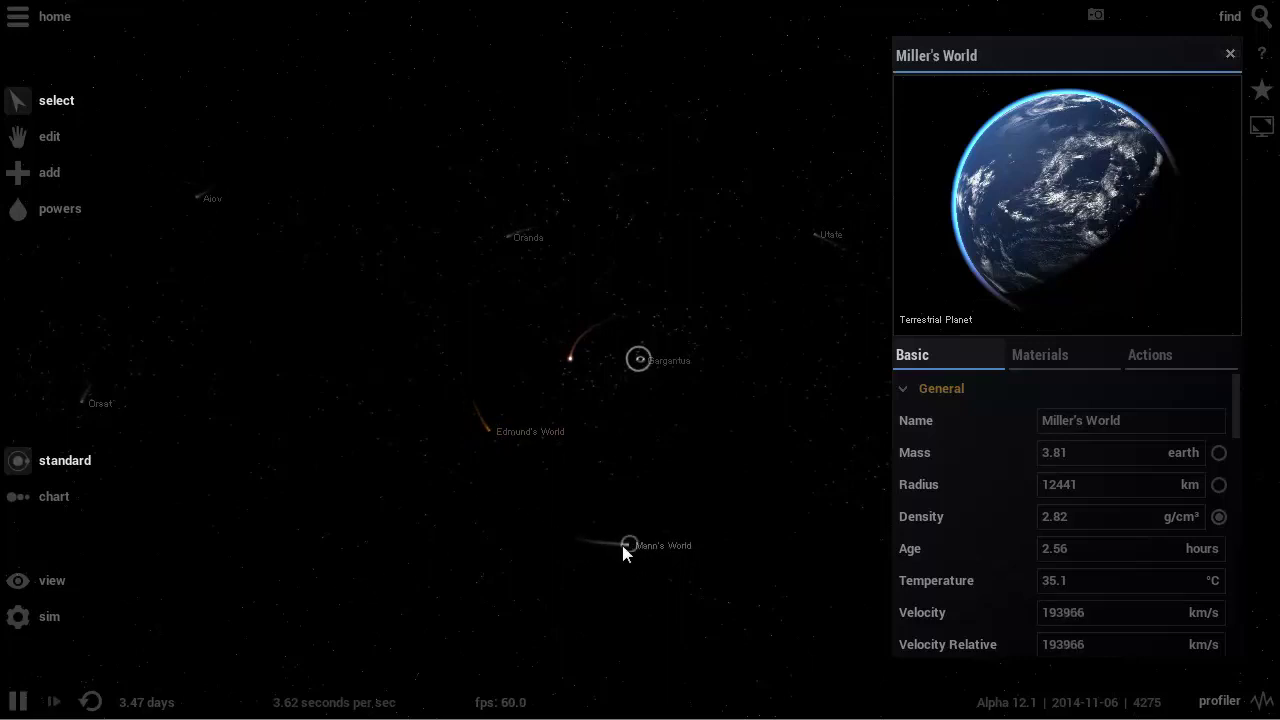
pyautogui.scroll(5, 631, 455)
pyautogui.scroll(4, 600, 400)
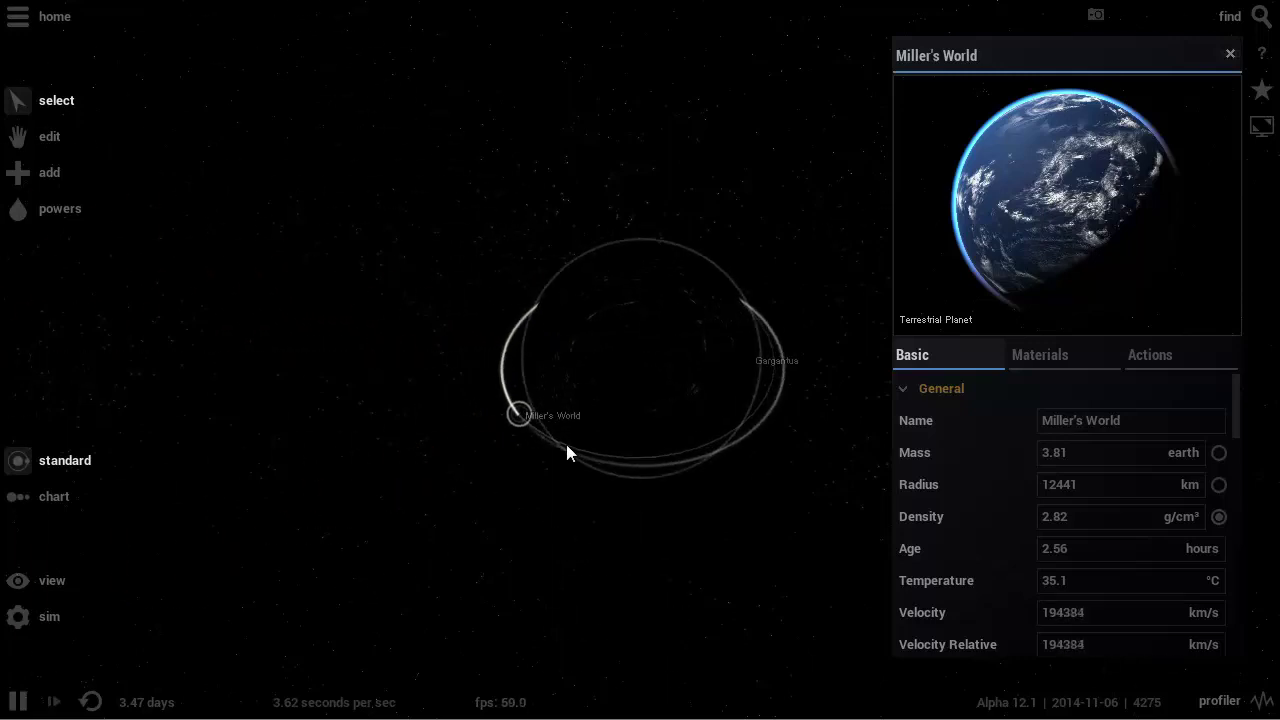
# Focus on Miller's World and examine its dark side, lit edge and orbital path from several angles.
pyautogui.doubleClick(500, 437)
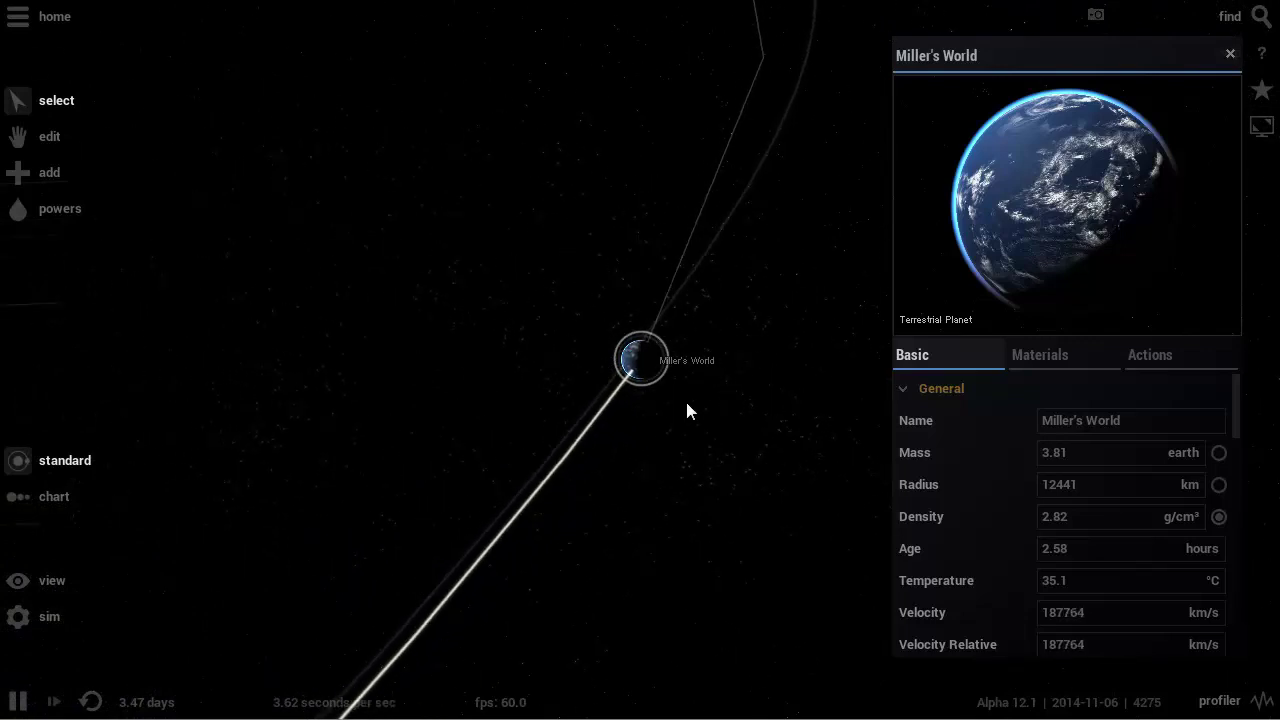
pyautogui.scroll(3, 603, 338)
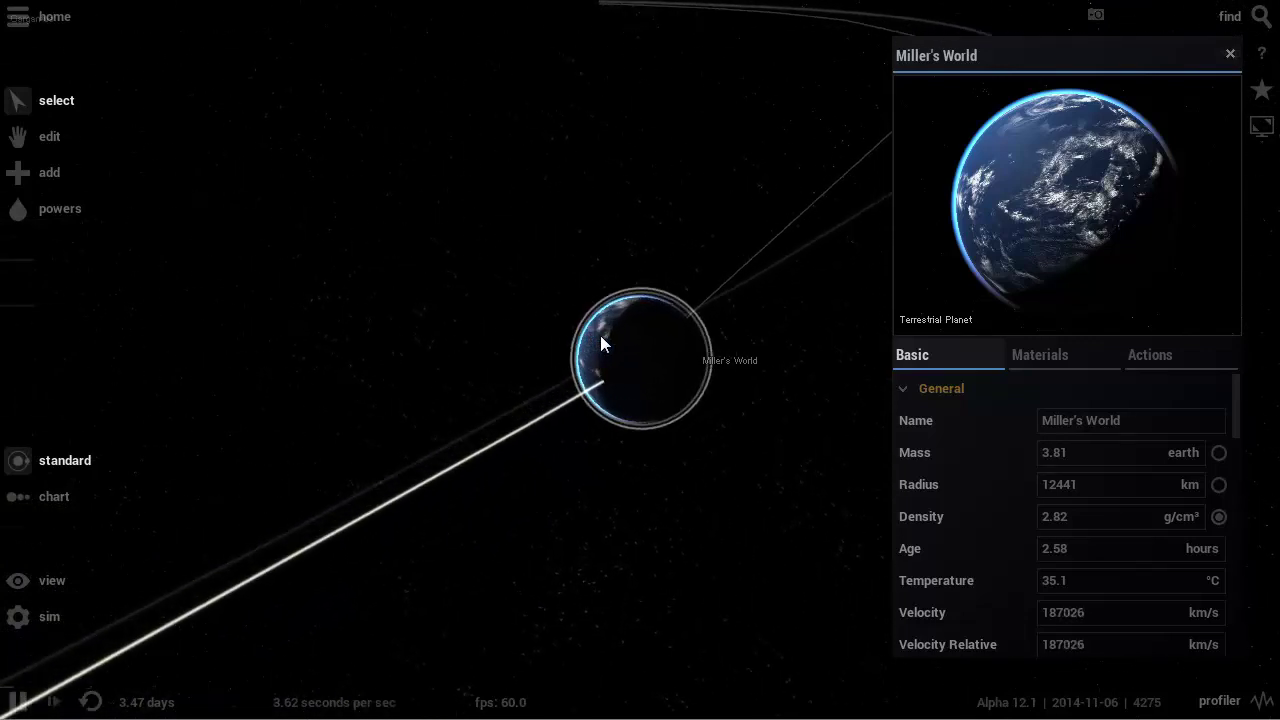
pyautogui.scroll(3, 603, 340)
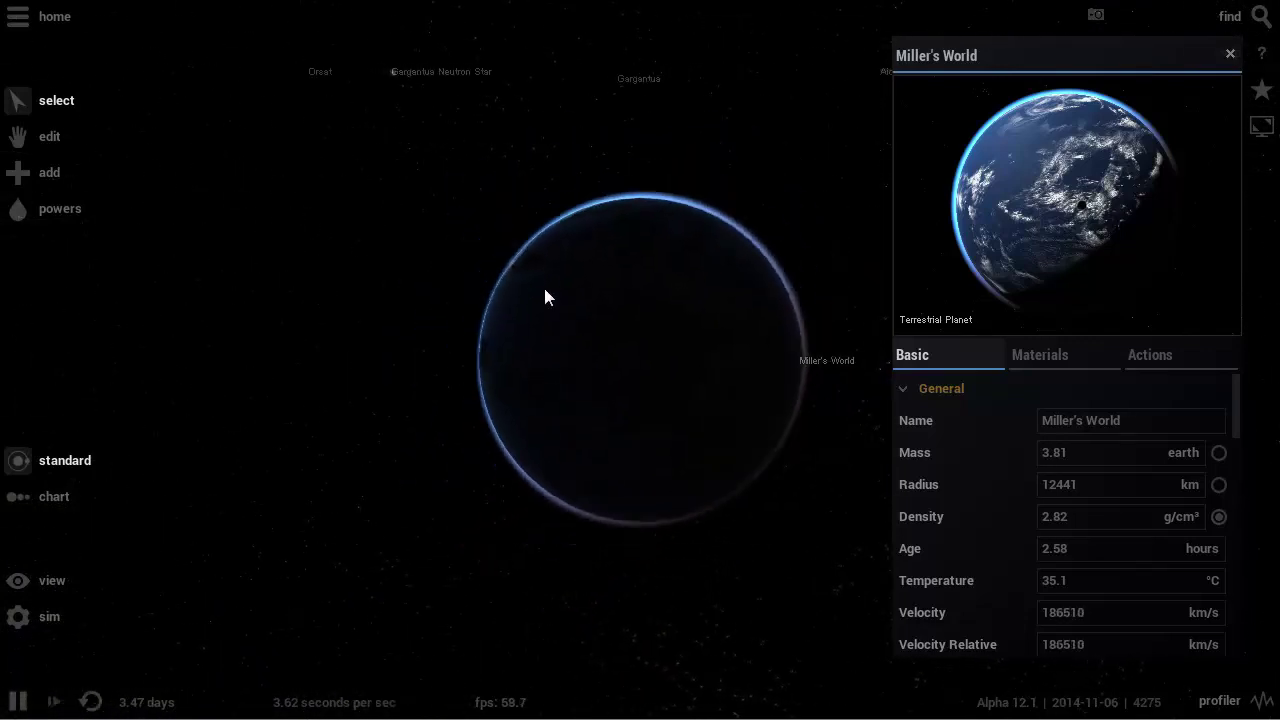
pyautogui.scroll(-3, 544, 288)
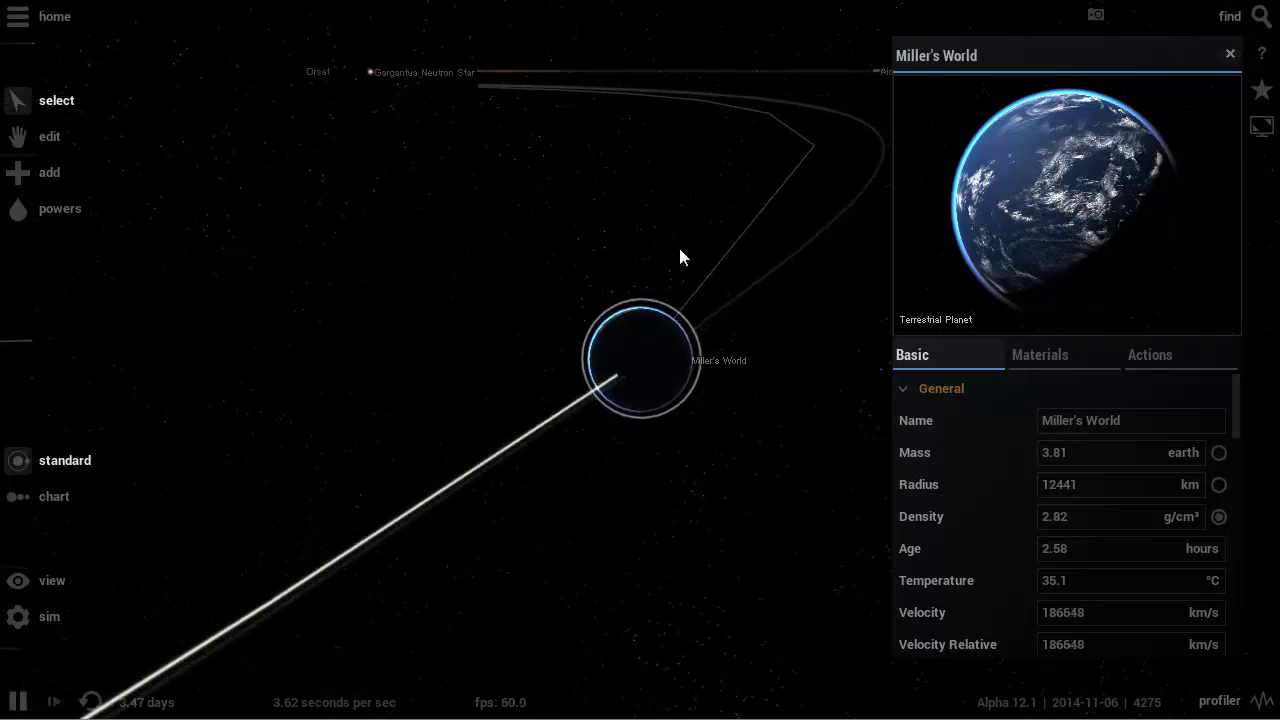
pyautogui.moveTo(680, 249); pyautogui.dragTo(535, 292)
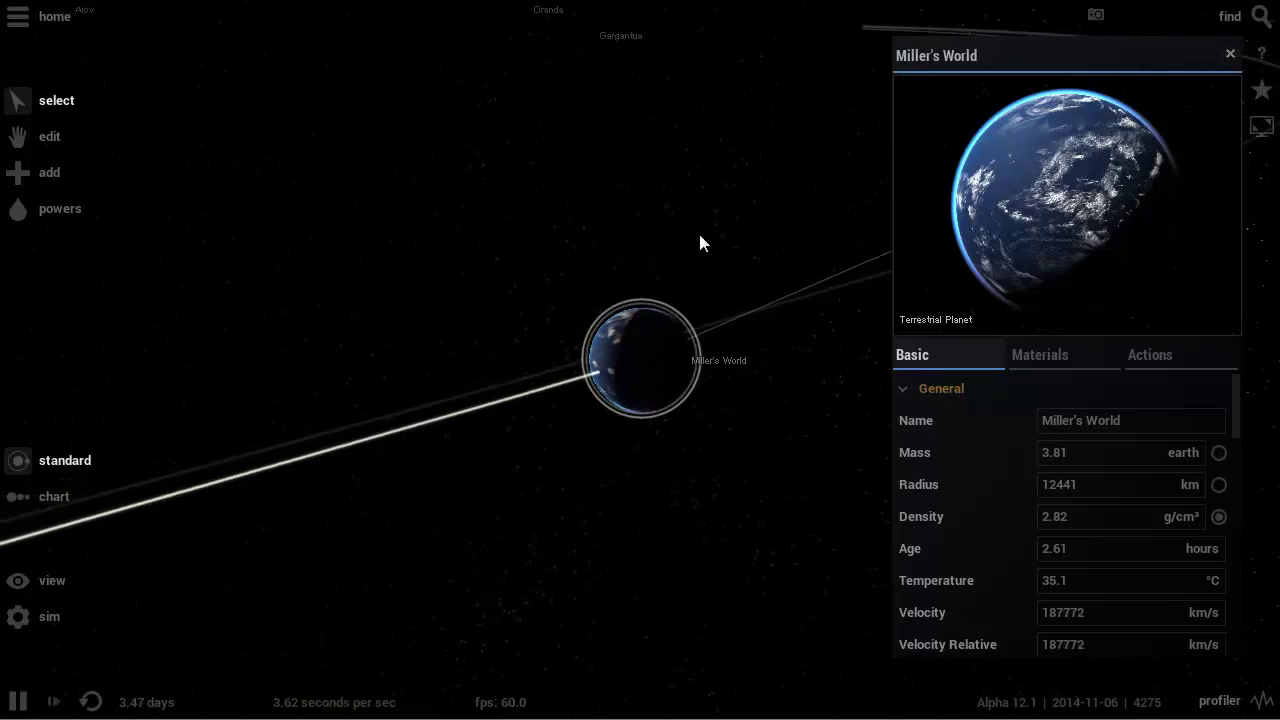
pyautogui.scroll(-2, 687, 248)
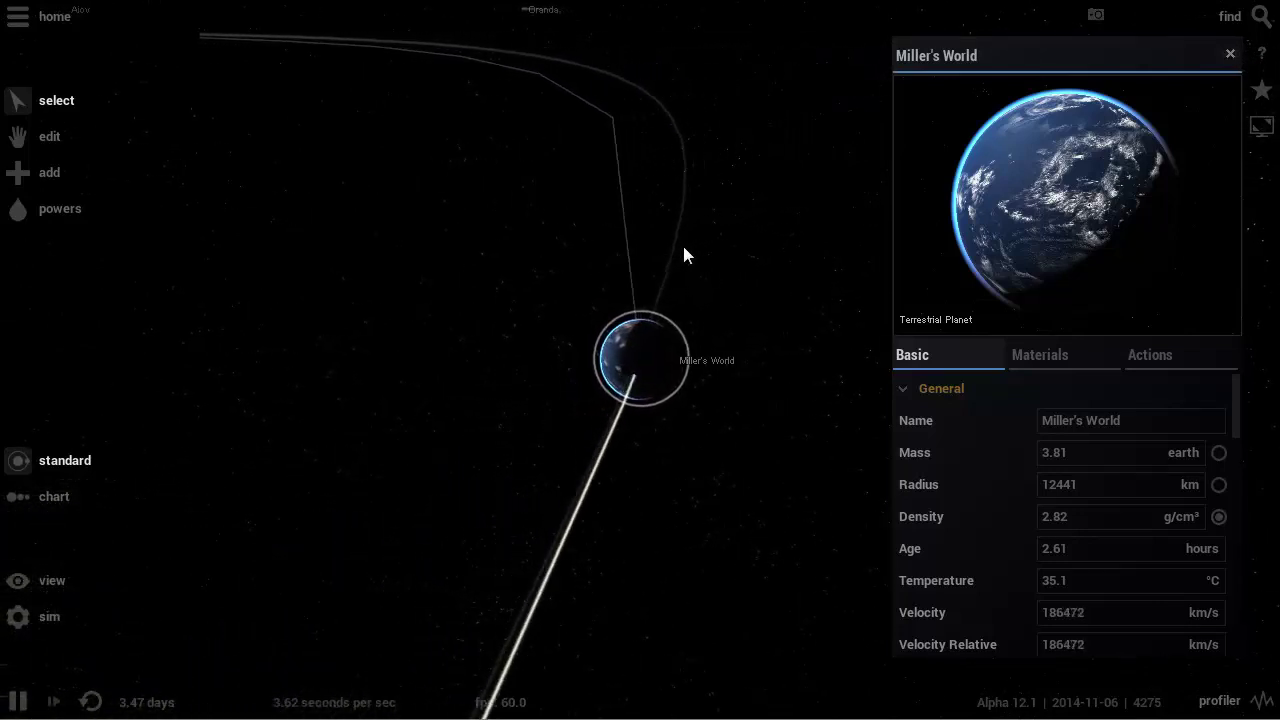
pyautogui.moveTo(666, 240); pyautogui.dragTo(461, 223)
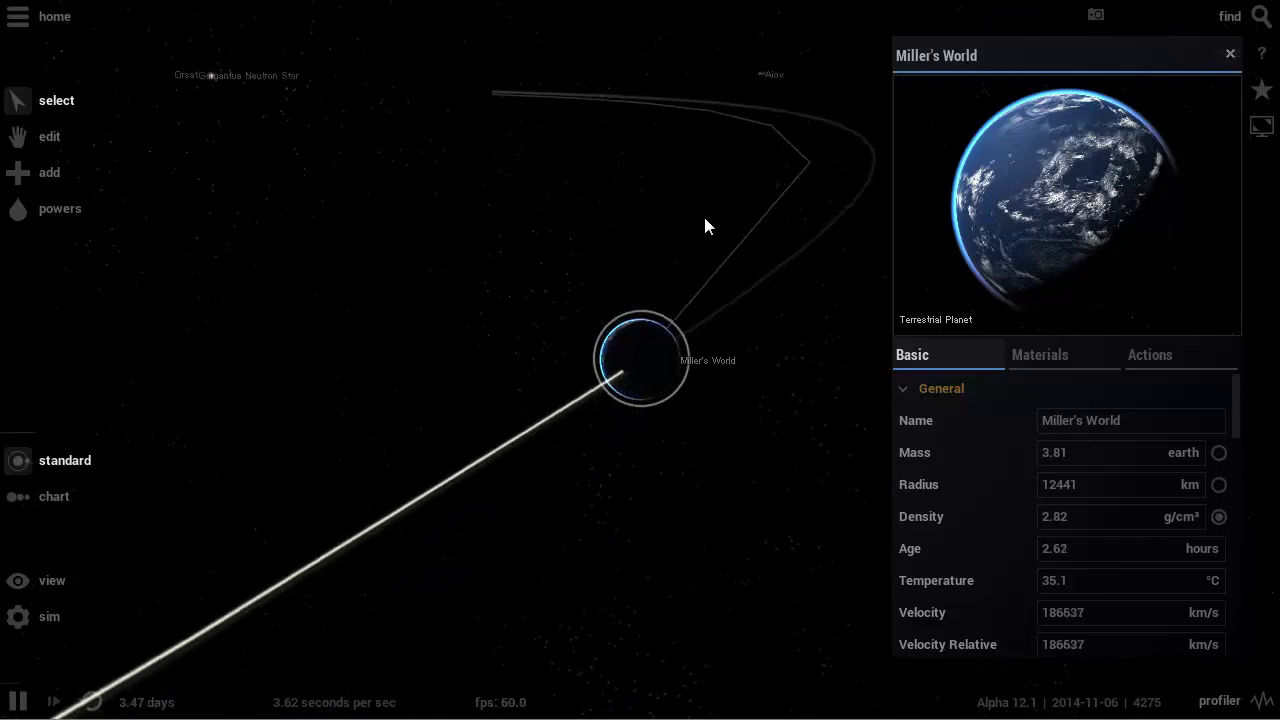
pyautogui.moveTo(706, 217); pyautogui.dragTo(586, 209)
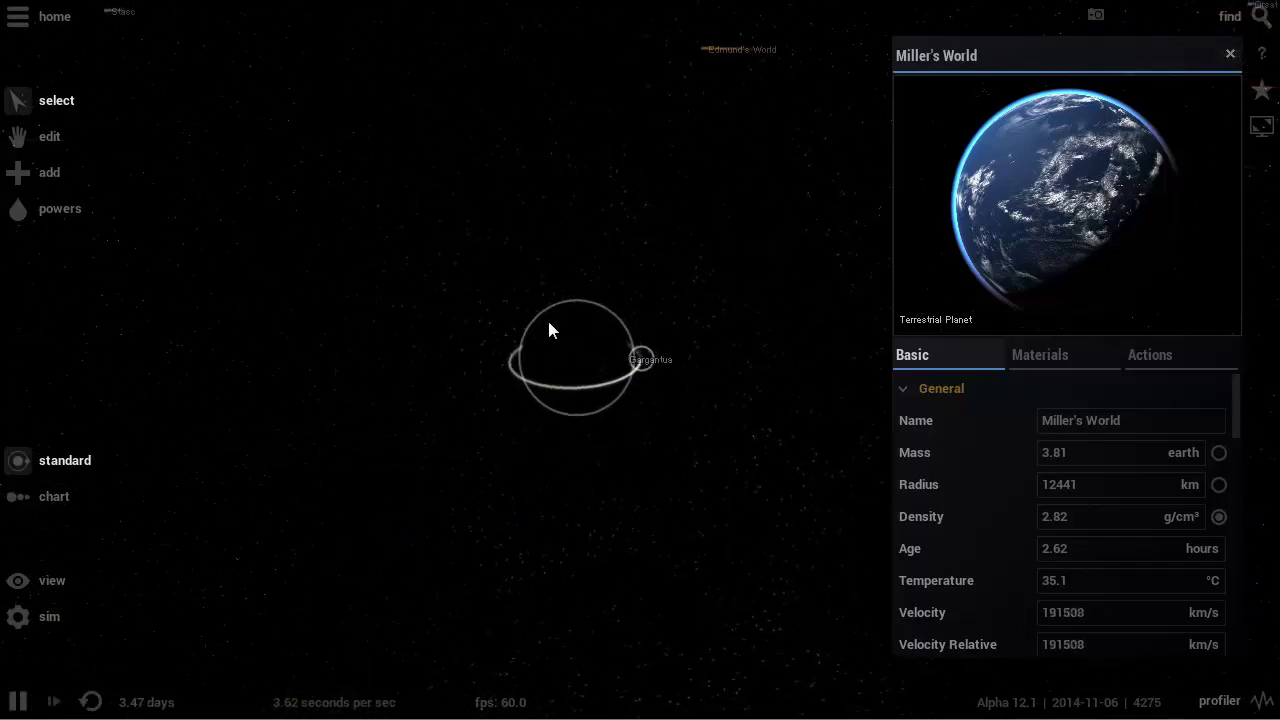
# Deselect Miller's World and survey Gargantua, its neutron star and the surrounding planets across the whole system.
pyautogui.click(599, 362)
pyautogui.click(675, 298)
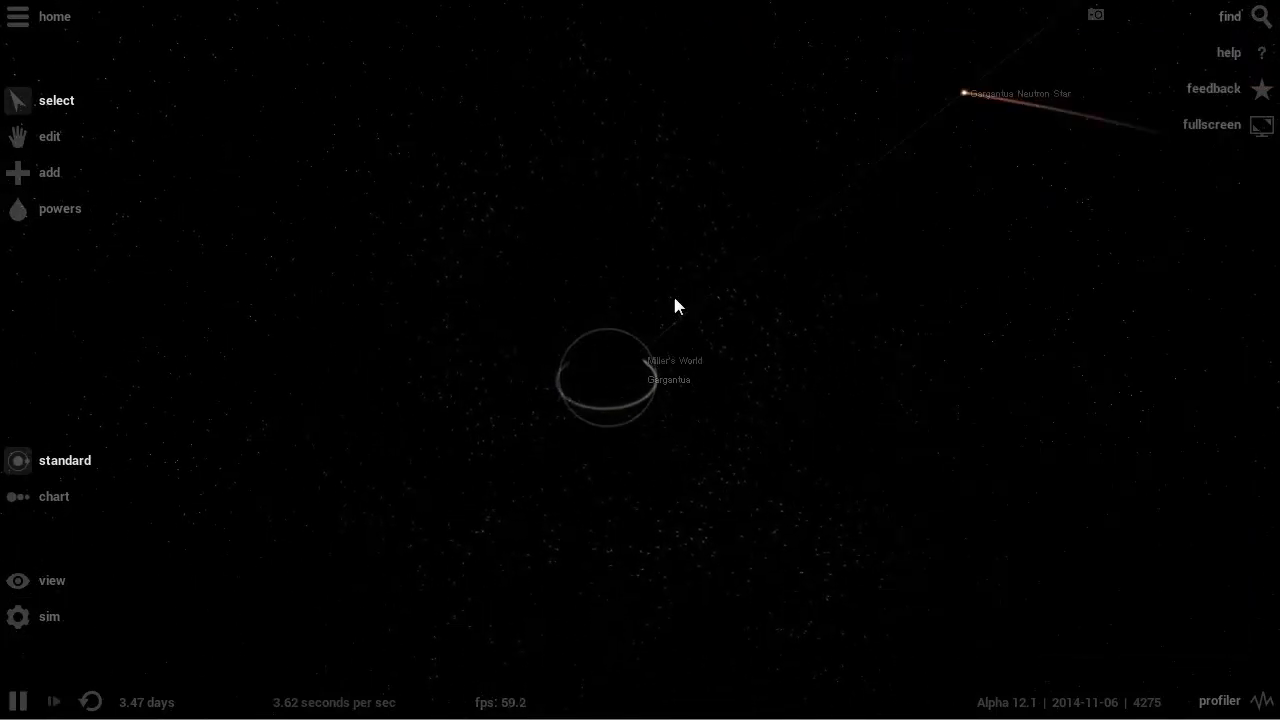
pyautogui.scroll(-5, 667, 303)
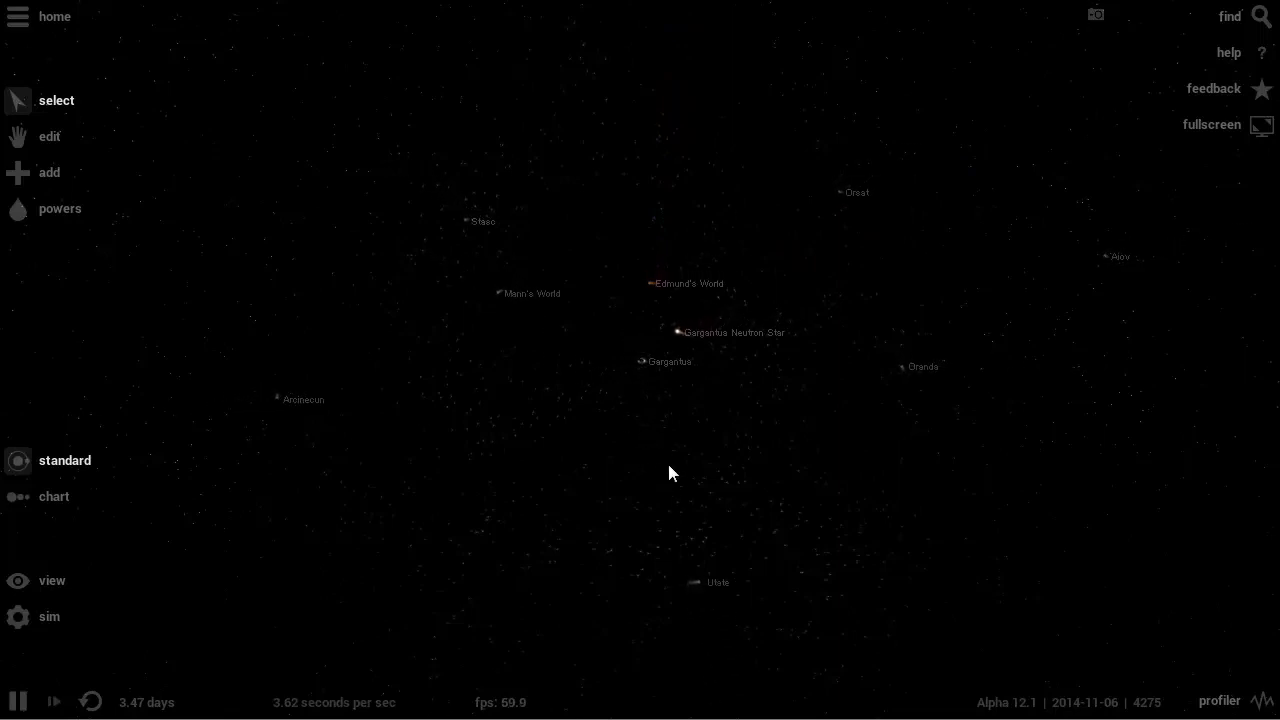
pyautogui.scroll(3, 667, 372)
pyautogui.scroll(4, 654, 371)
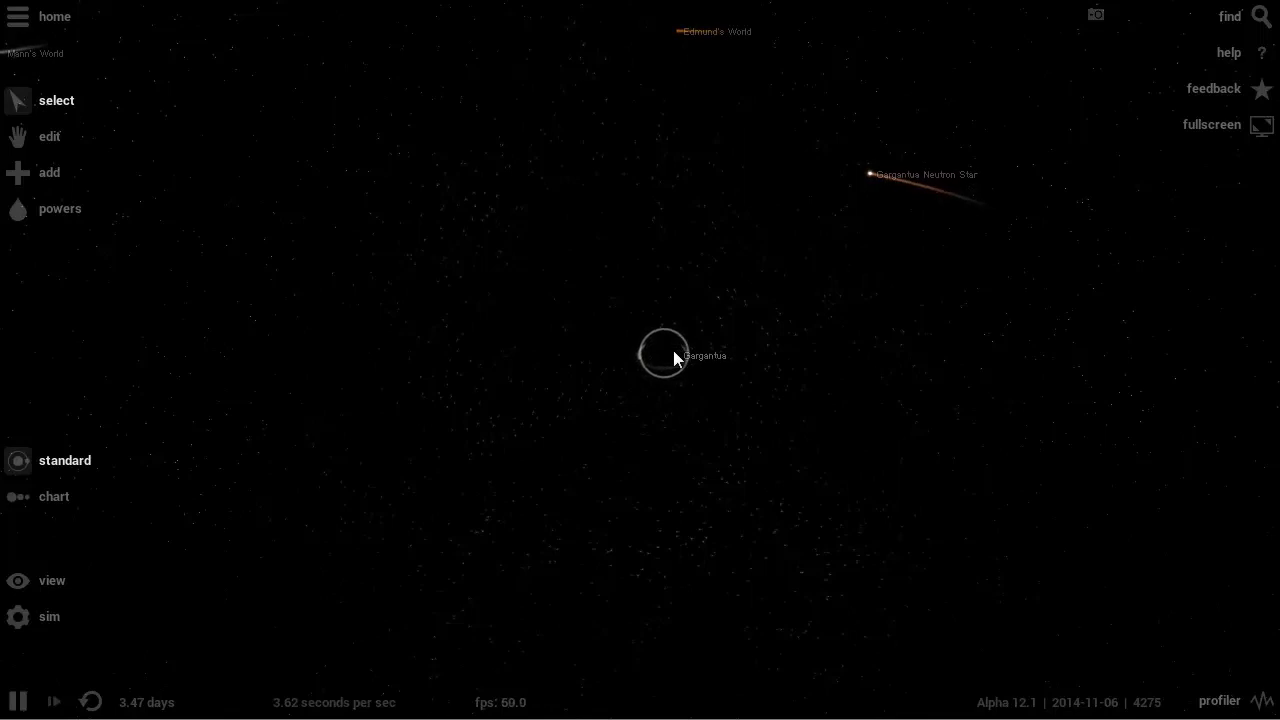
pyautogui.scroll(-5, 673, 350)
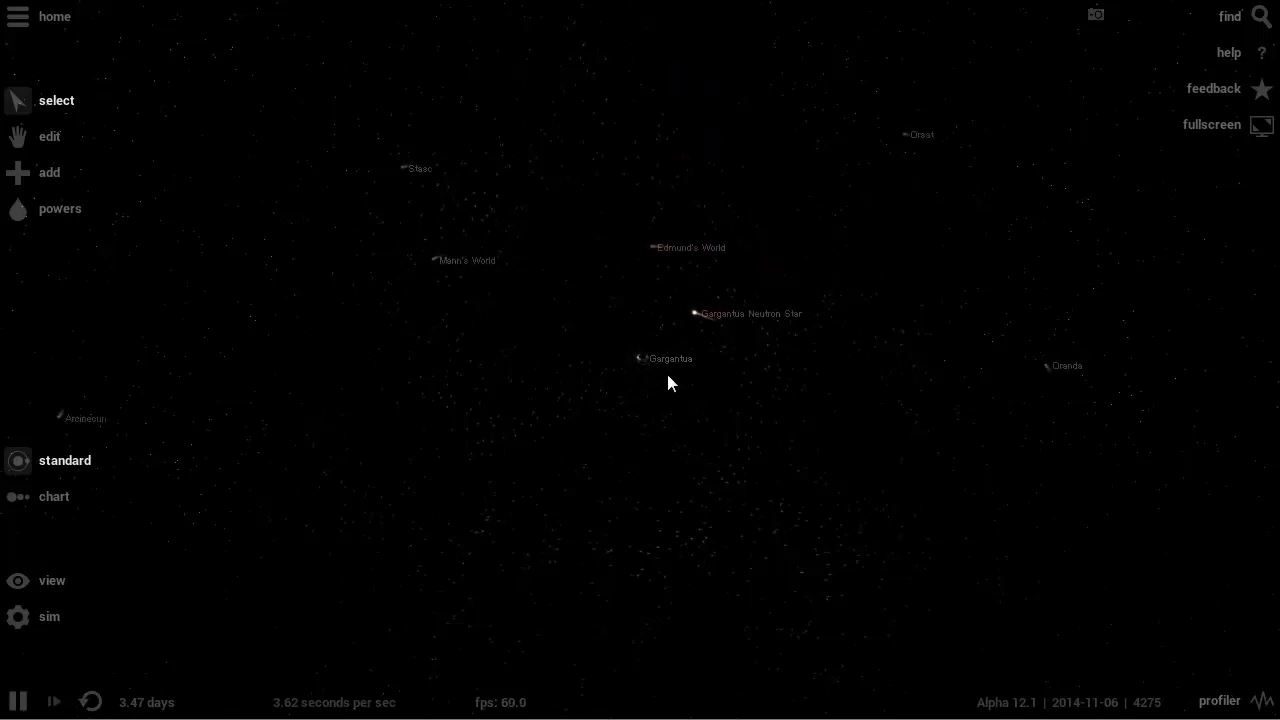
pyautogui.scroll(5, 660, 388)
# Focus on Miller's World again and examine its sunlit, cloud-covered surface from several angles.
pyautogui.doubleClick(649, 382)
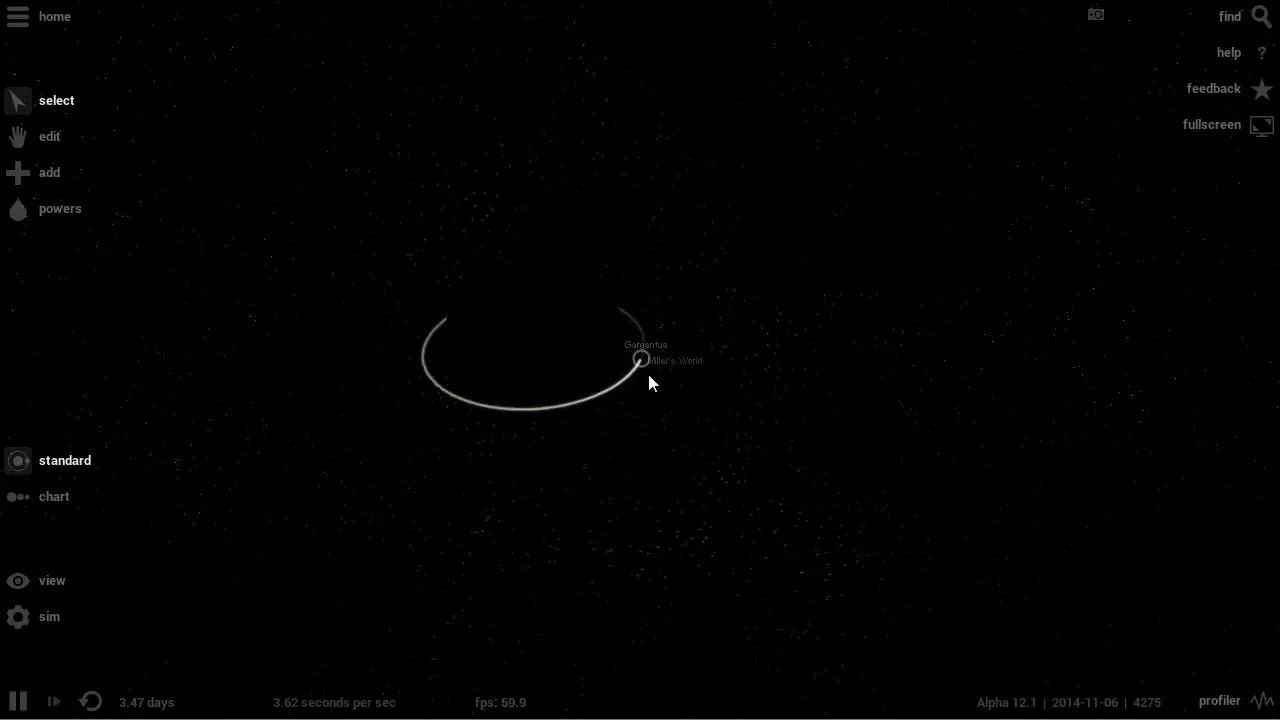
pyautogui.scroll(3, 752, 321)
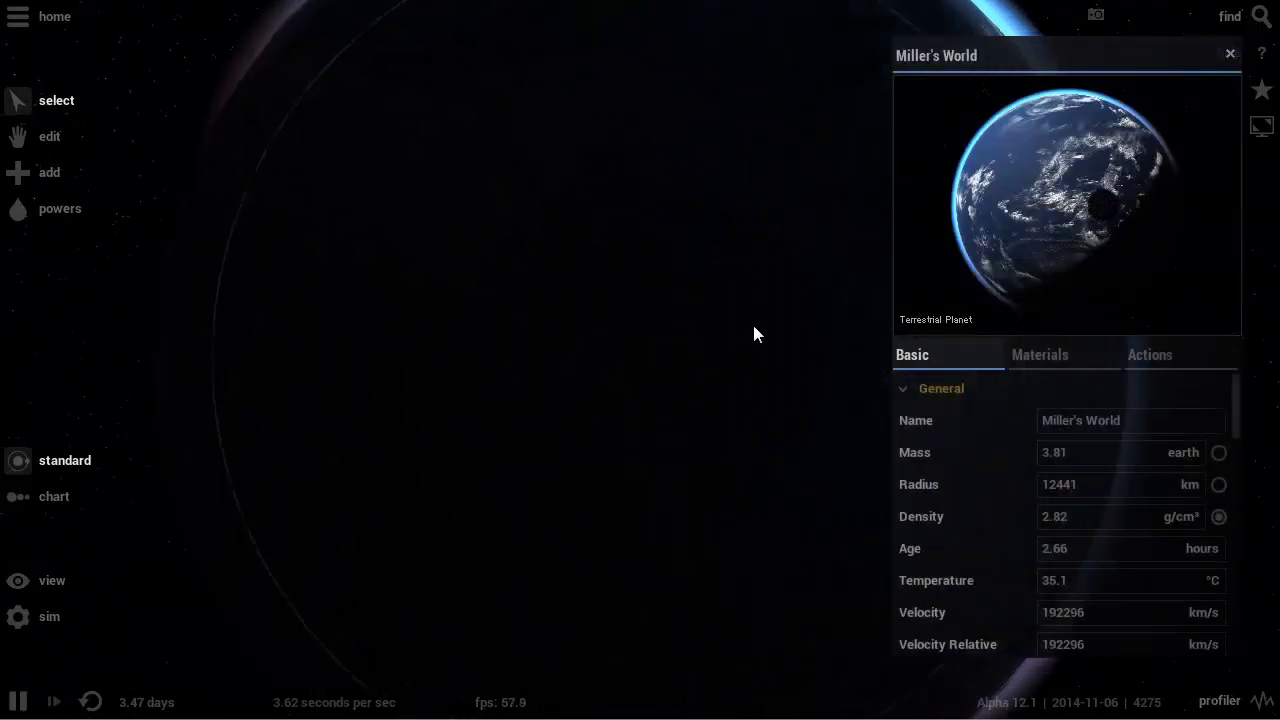
pyautogui.scroll(-3, 752, 321)
pyautogui.moveTo(750, 314); pyautogui.dragTo(640, 311)
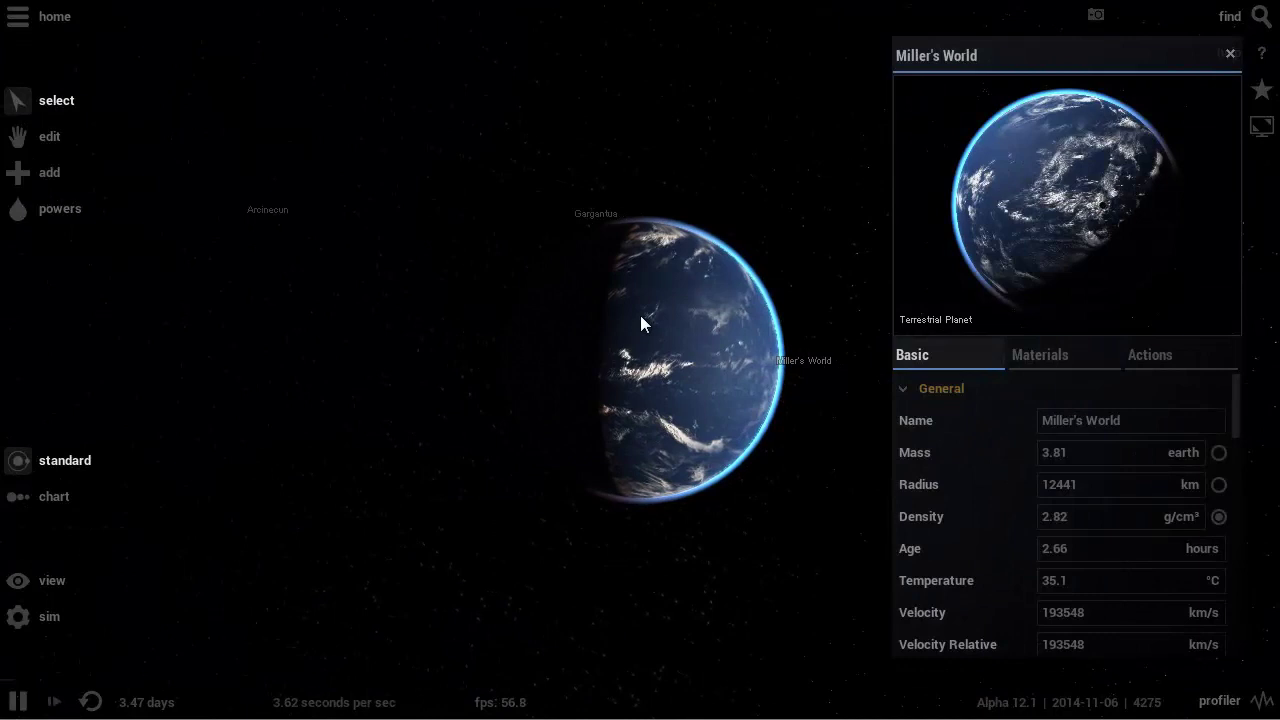
pyautogui.moveTo(709, 266); pyautogui.dragTo(456, 247)
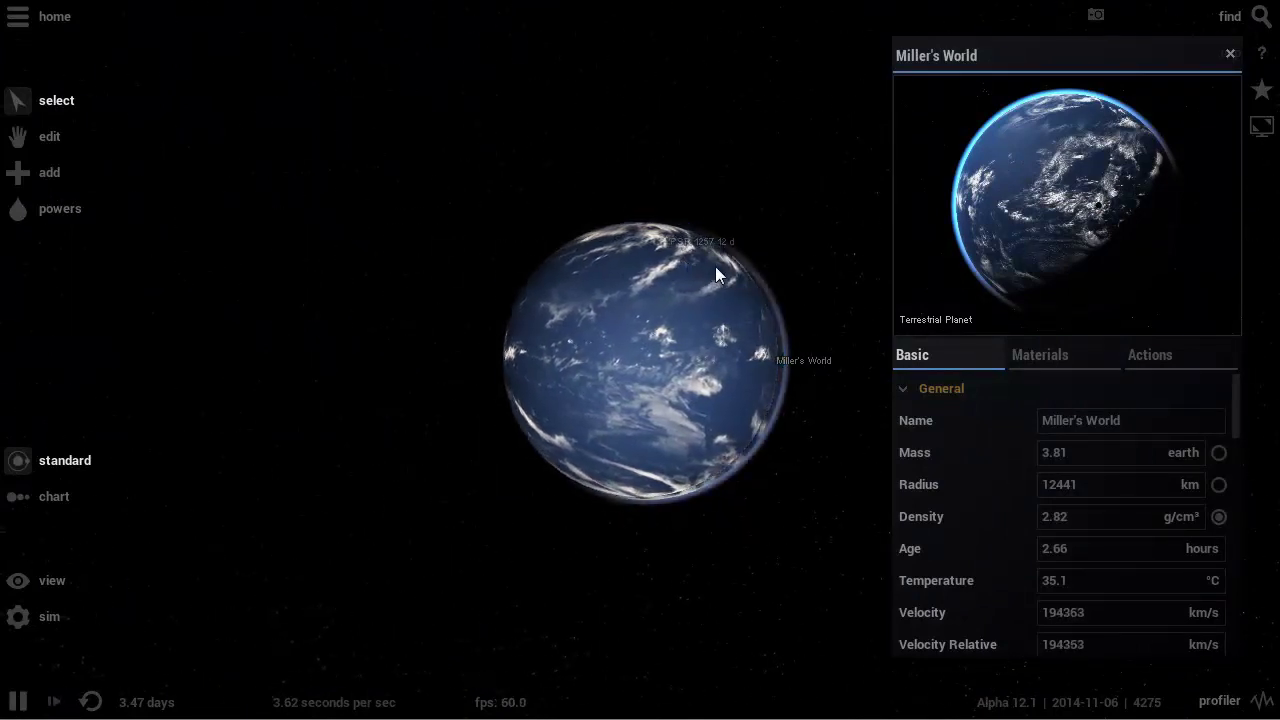
pyautogui.moveTo(771, 233); pyautogui.dragTo(605, 325)
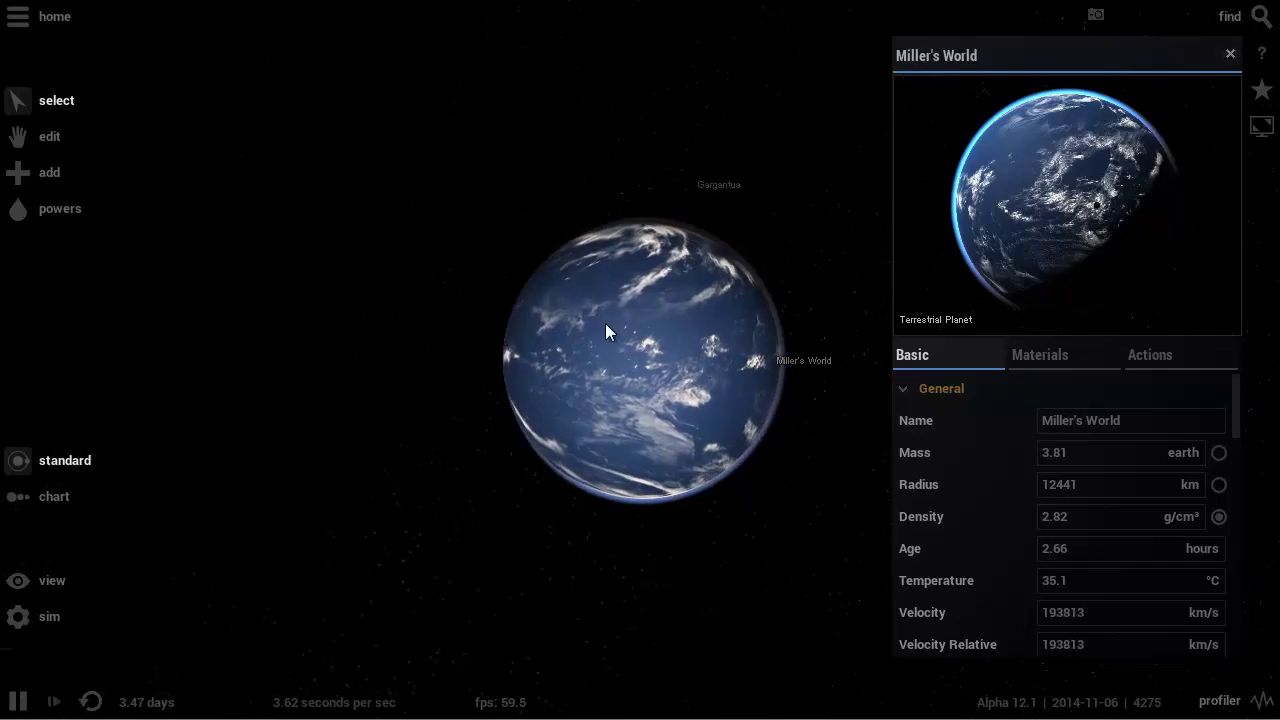
pyautogui.moveTo(707, 223); pyautogui.dragTo(561, 237)
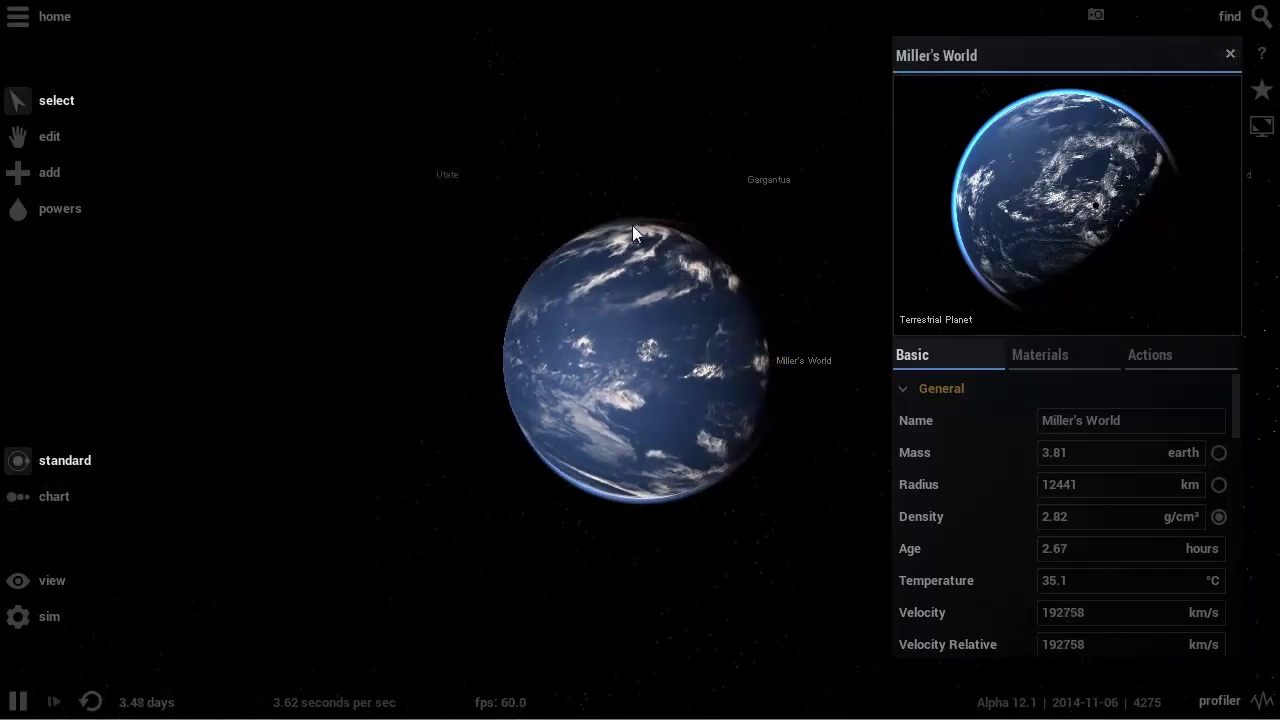
pyautogui.moveTo(736, 224); pyautogui.dragTo(666, 226)
# Inspect the gas giant Arcinecun's relative velocity, rotation and axis properties, keeping Miller's World in view.
pyautogui.scroll(-6, 666, 228)
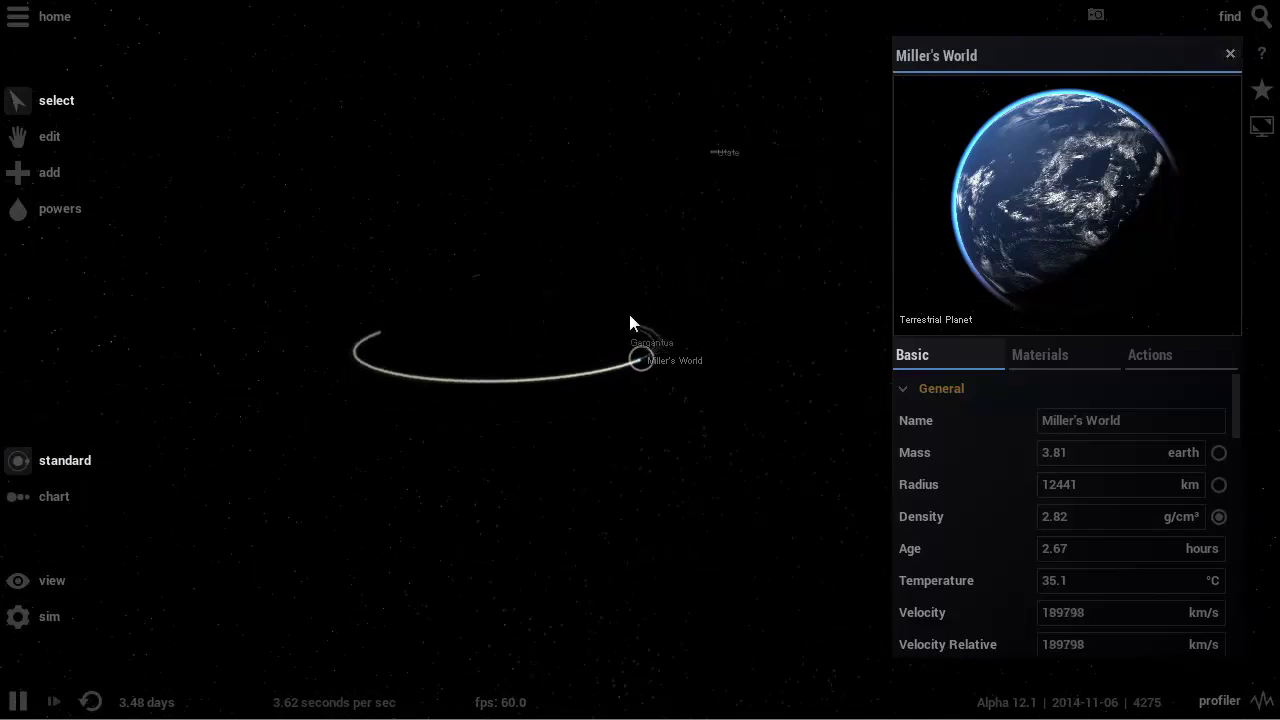
pyautogui.scroll(-5, 628, 320)
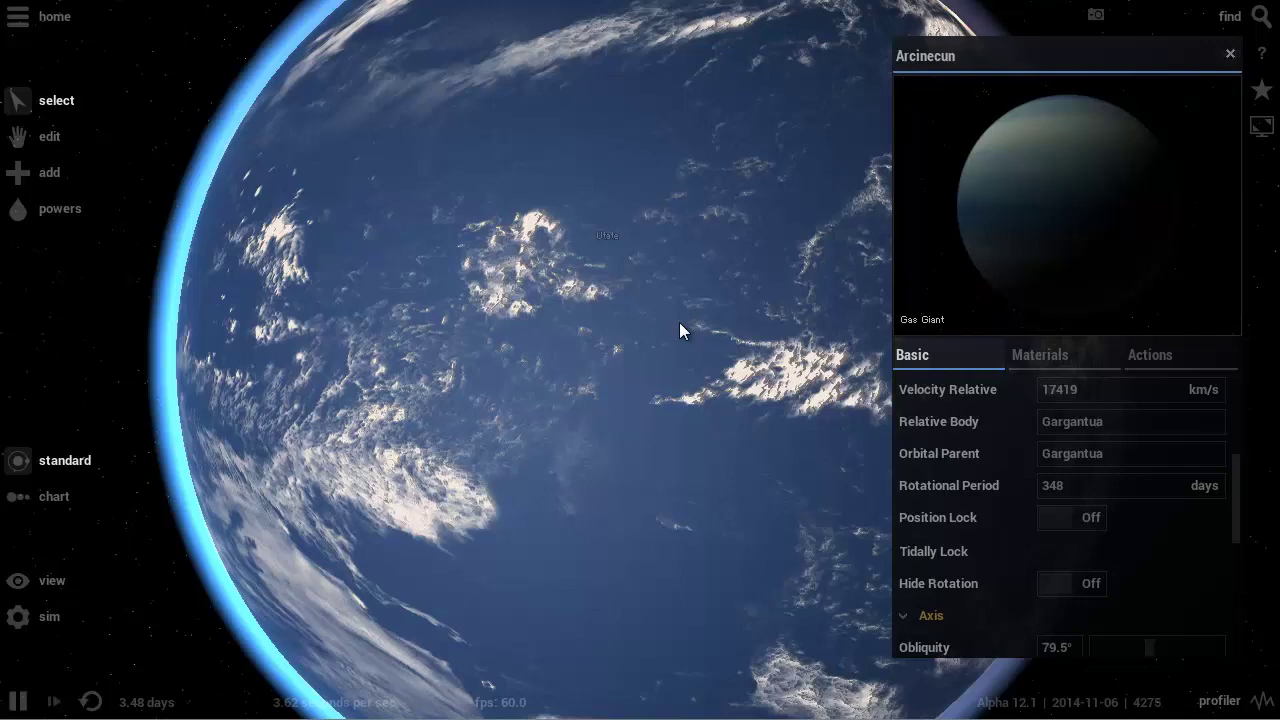
pyautogui.scroll(-5, 679, 323)
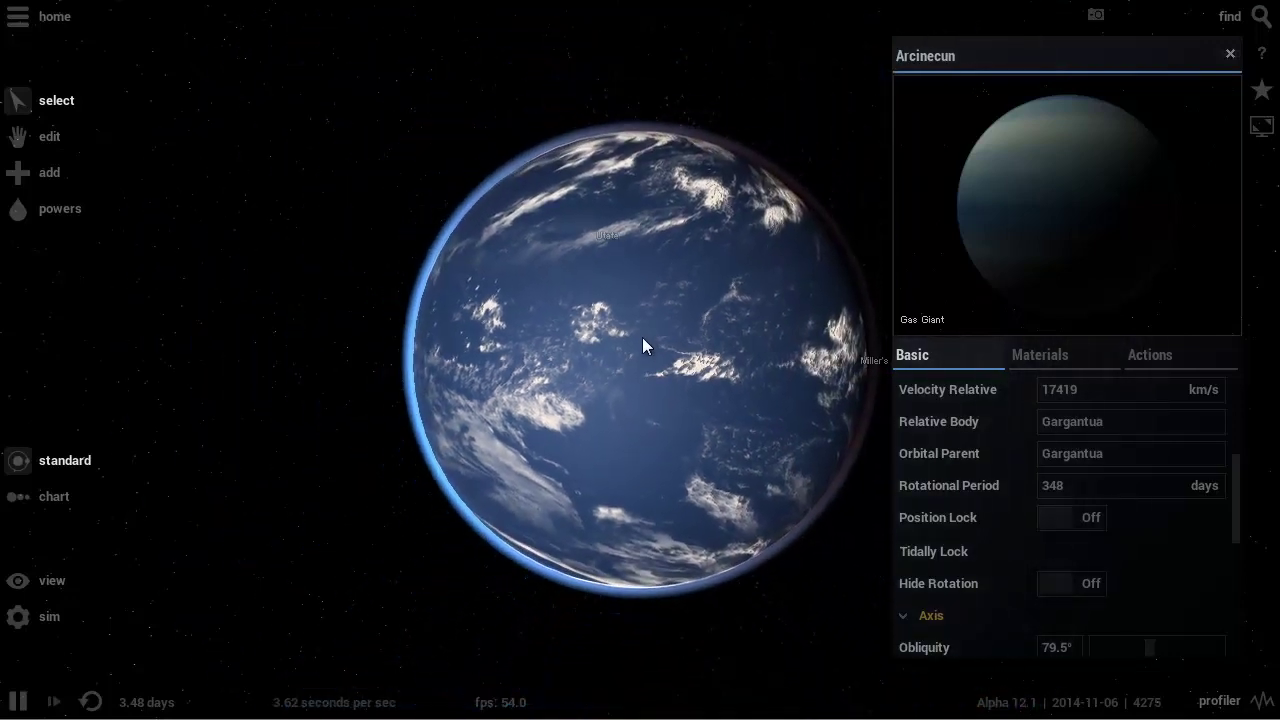
# Select Miller's World and examine its general properties and its orbit around Gargantua in relation to the neutron star and outer worlds.
pyautogui.scroll(-3, 642, 337)
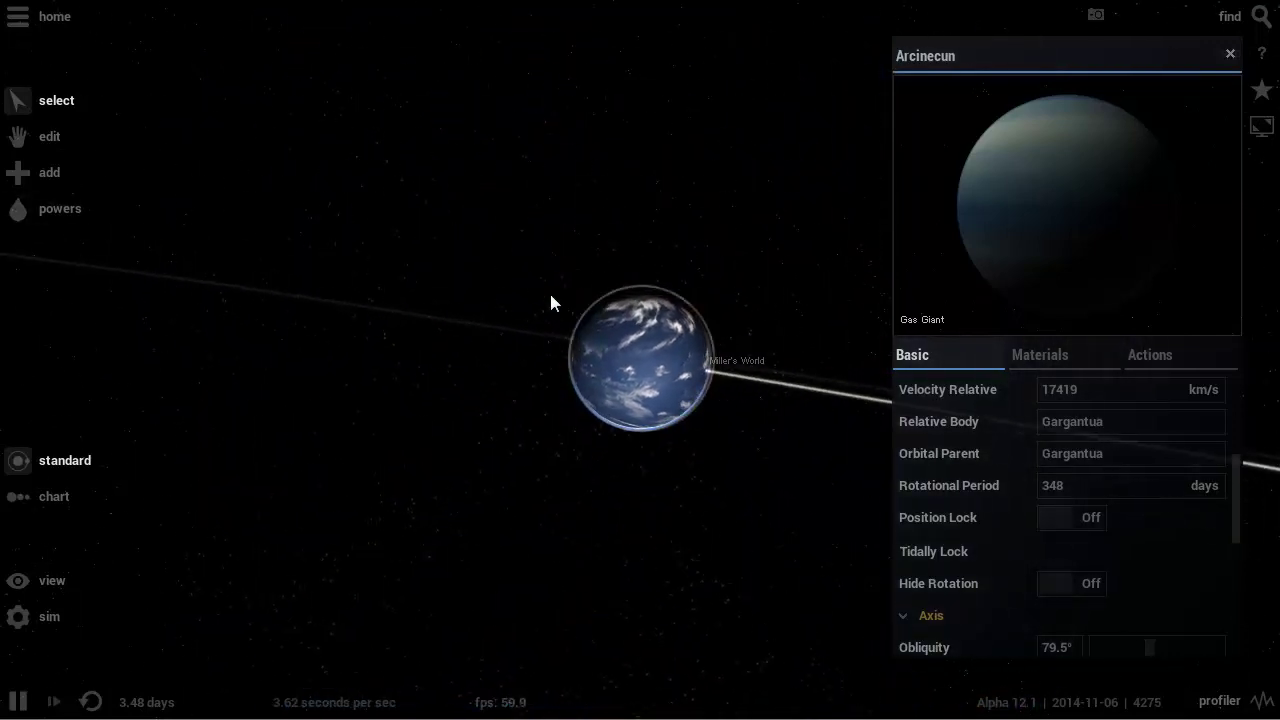
pyautogui.moveTo(551, 302); pyautogui.dragTo(580, 238)
pyautogui.click(654, 359)
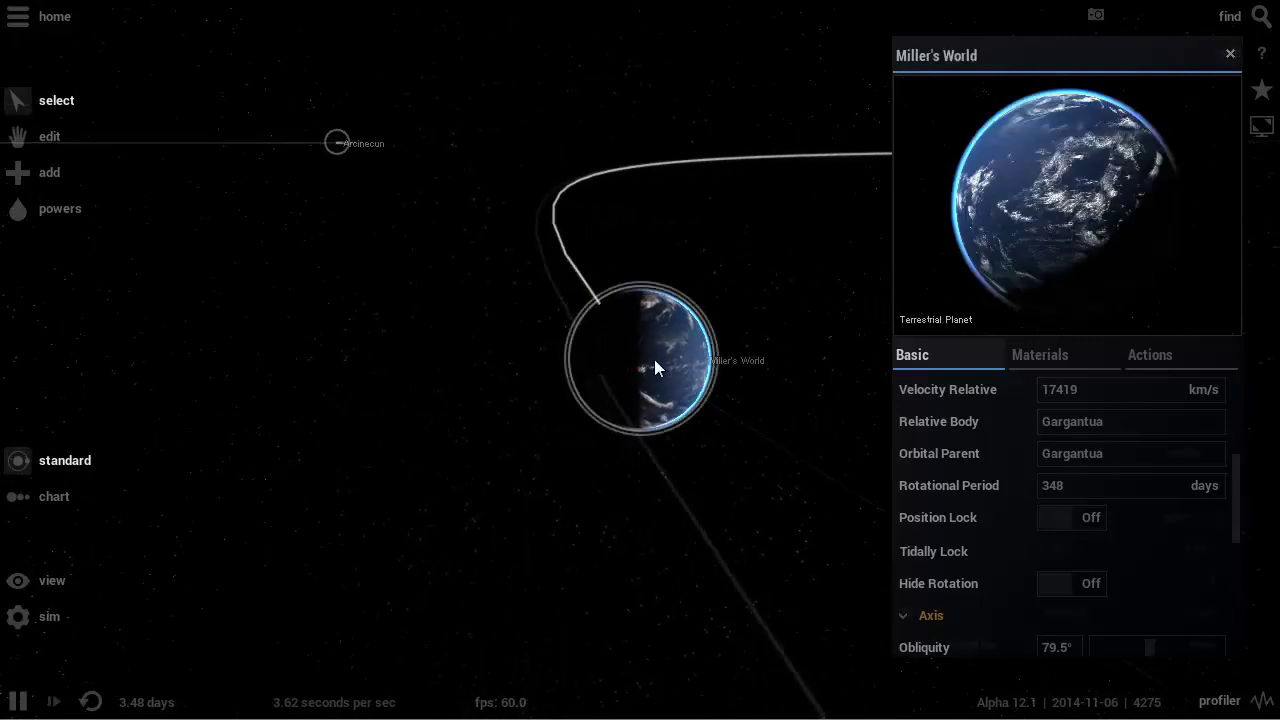
pyautogui.moveTo(536, 215); pyautogui.dragTo(701, 334)
pyautogui.scroll(-3, 681, 339)
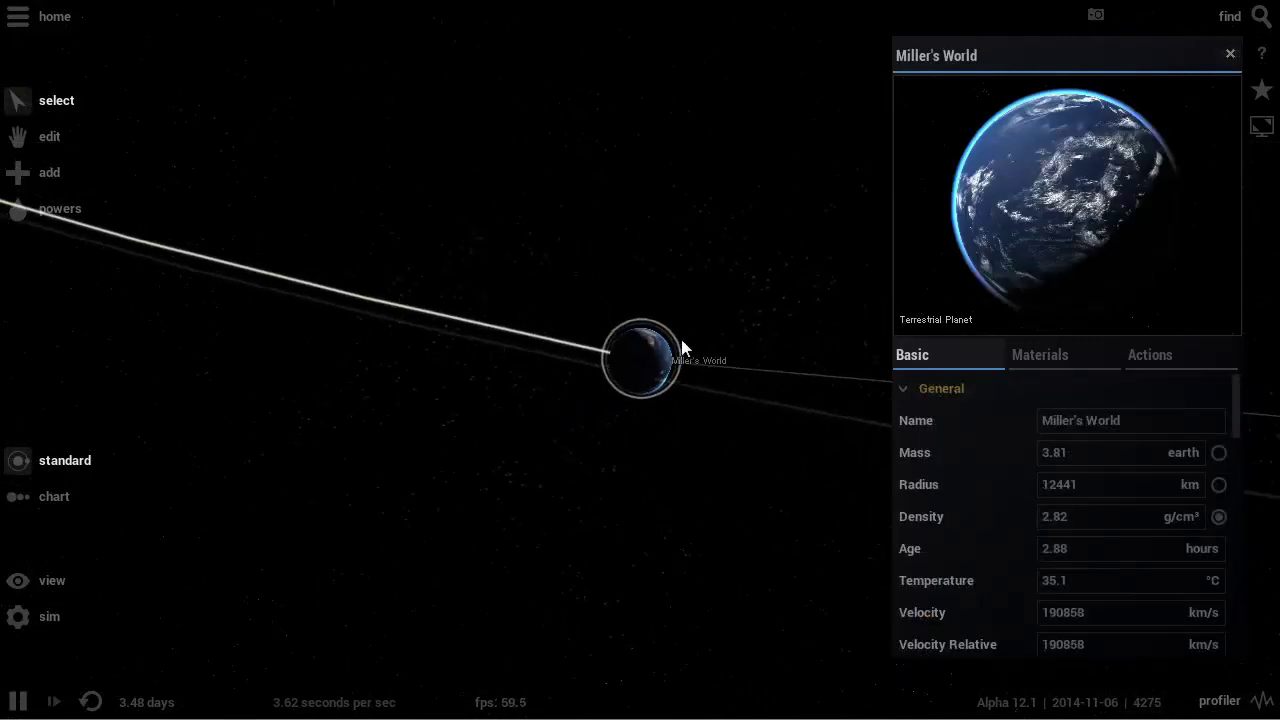
pyautogui.scroll(-5, 668, 342)
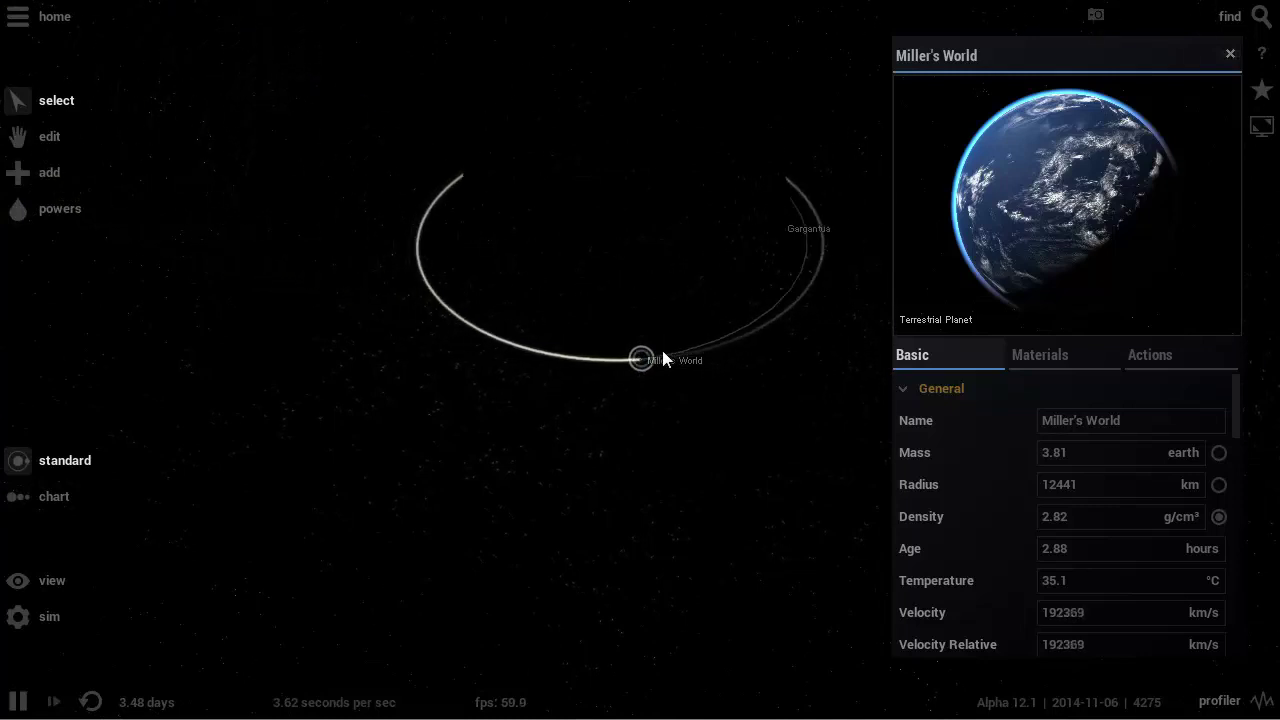
pyautogui.scroll(-5, 659, 350)
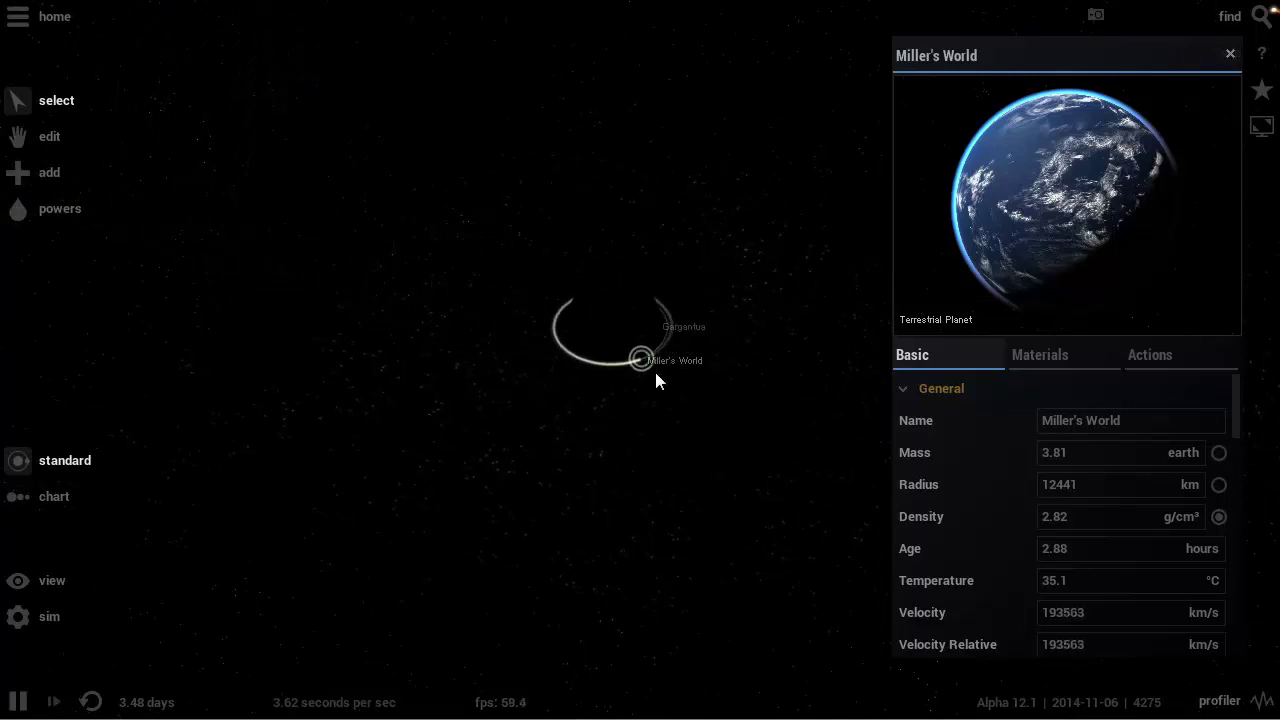
pyautogui.scroll(-4, 652, 370)
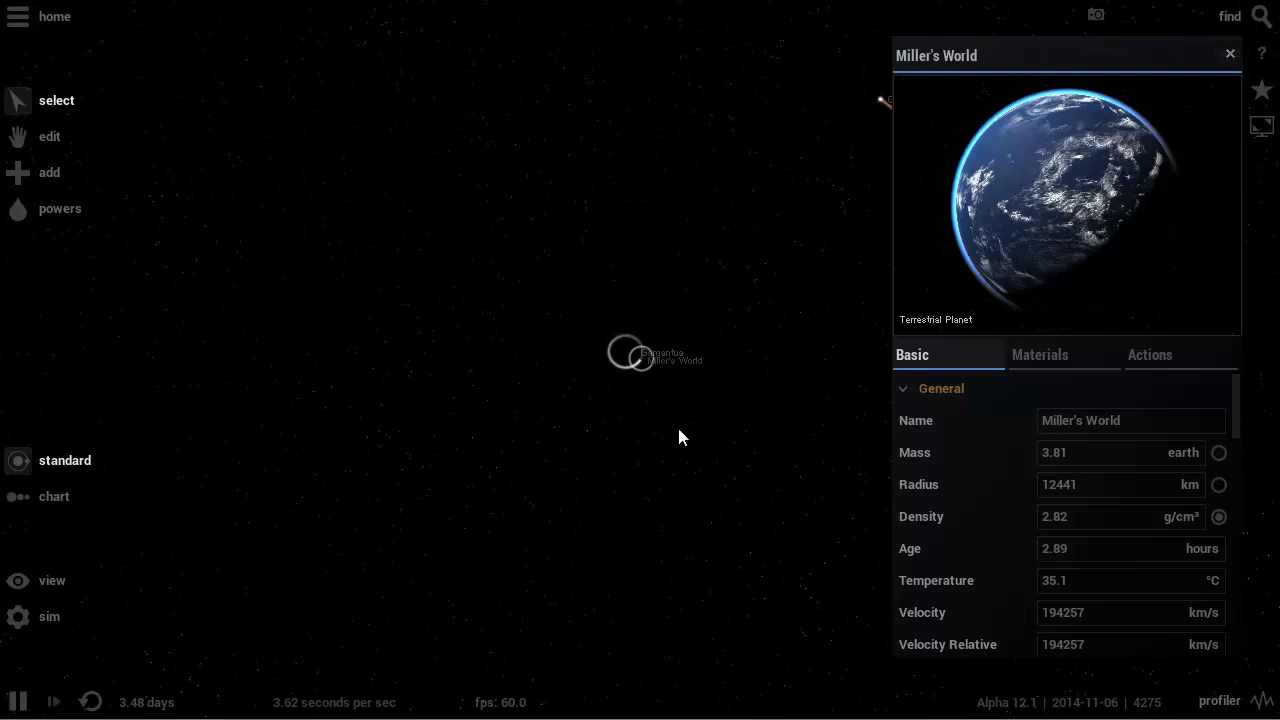
pyautogui.scroll(-5, 678, 430)
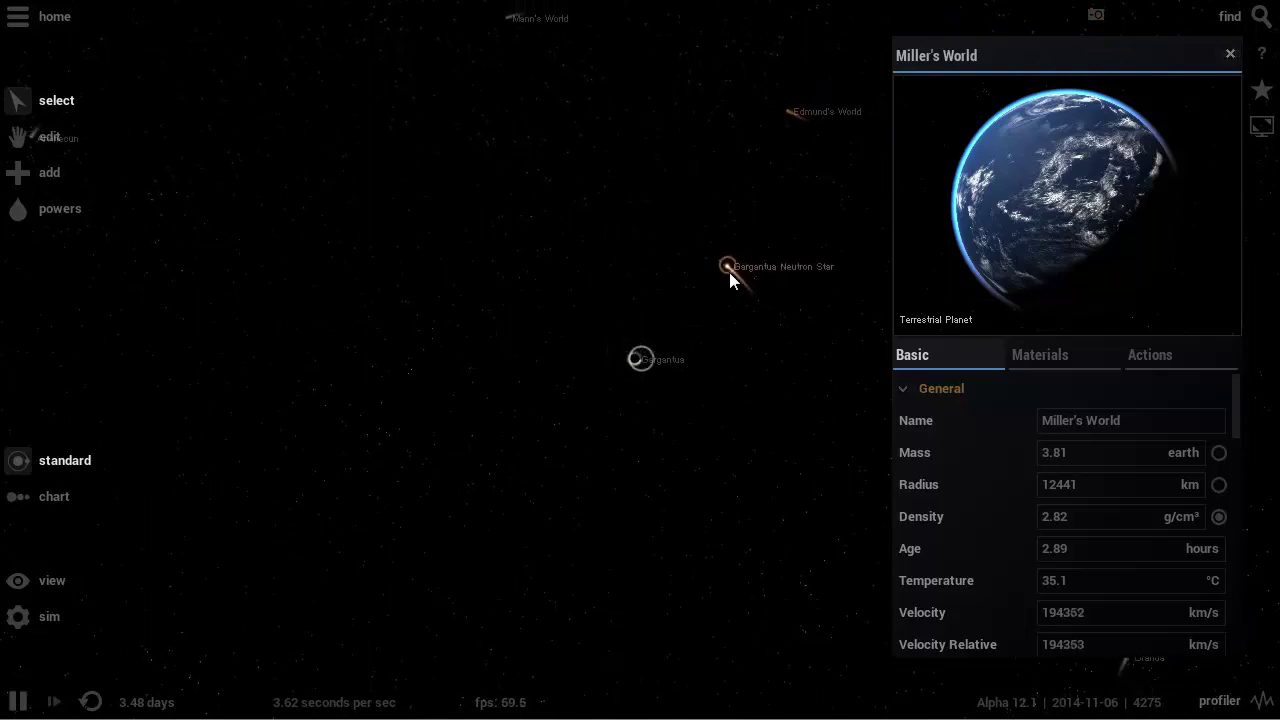
# Compare the basic properties of Gargantua and Miller's World by selecting each in turn.
pyautogui.scroll(2, 641, 358)
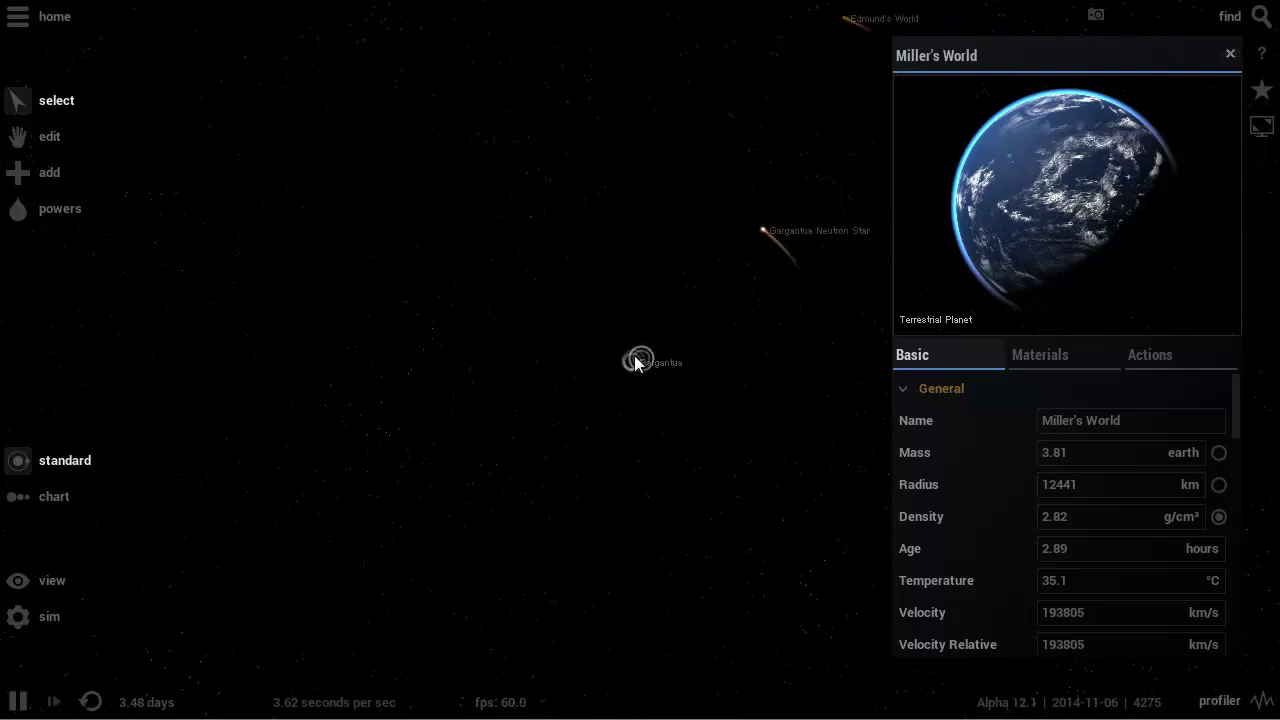
pyautogui.scroll(2, 637, 362)
pyautogui.click(612, 378)
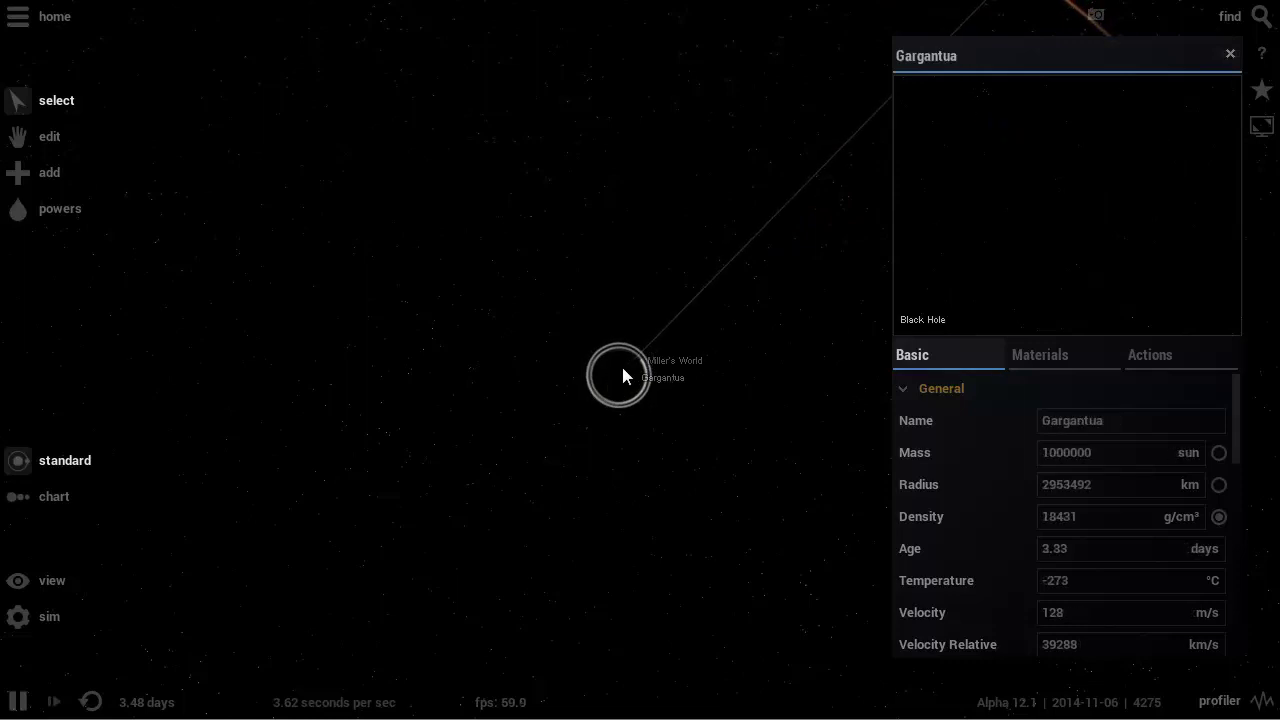
pyautogui.click(645, 357)
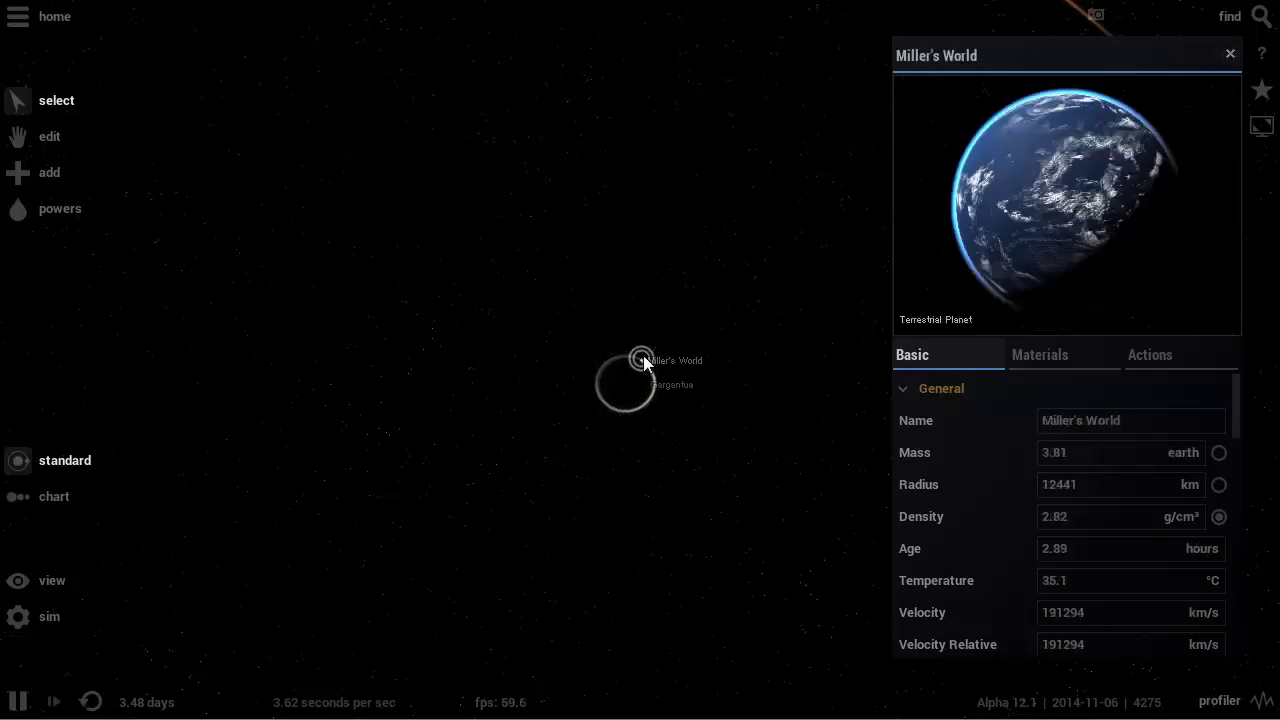
# Examine the boundary between Miller's World's lit and dark sides up close and inspect its relative velocity and rotational period.
pyautogui.scroll(5, 643, 357)
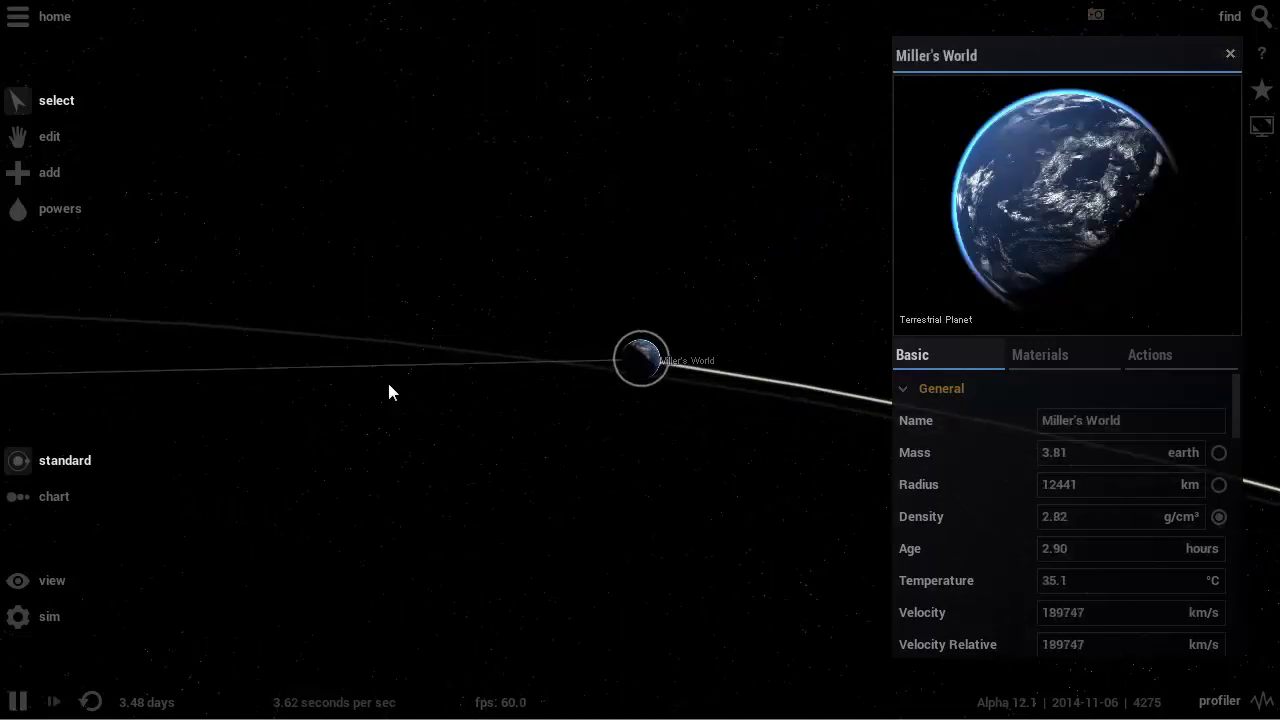
pyautogui.moveTo(389, 384); pyautogui.dragTo(837, 226)
pyautogui.moveTo(543, 317); pyautogui.dragTo(707, 239)
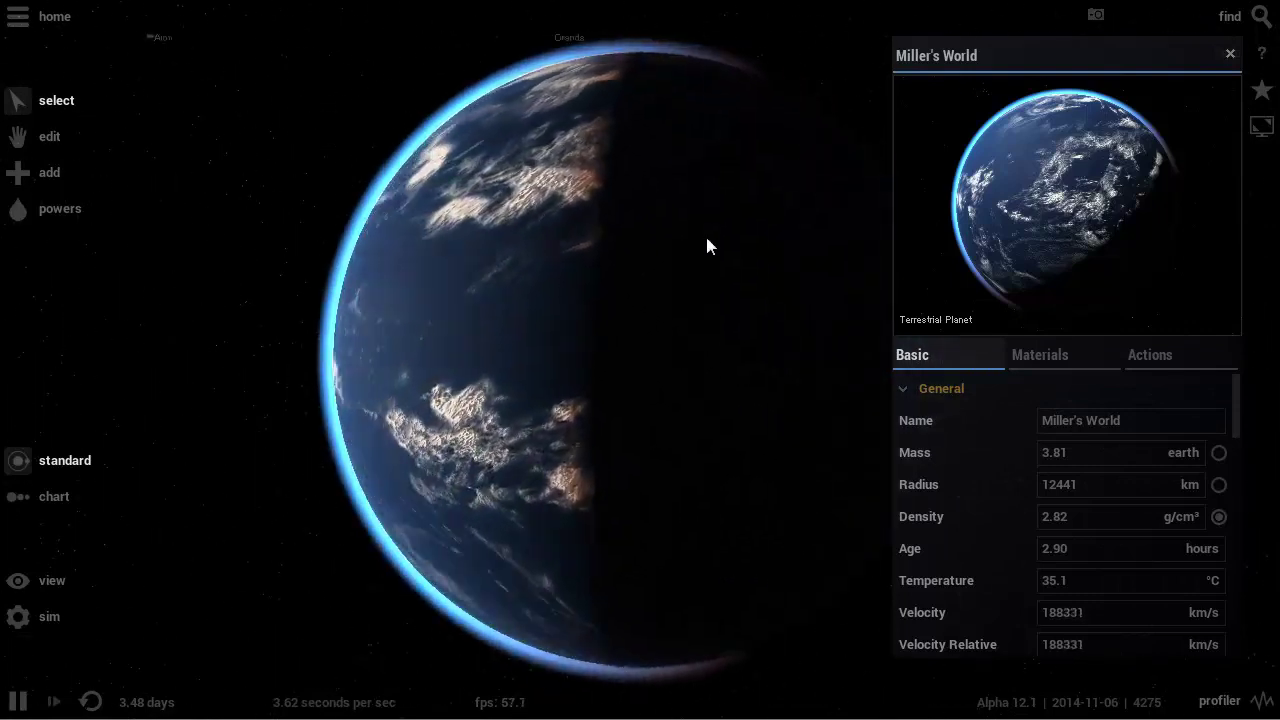
pyautogui.scroll(-5, 1139, 574)
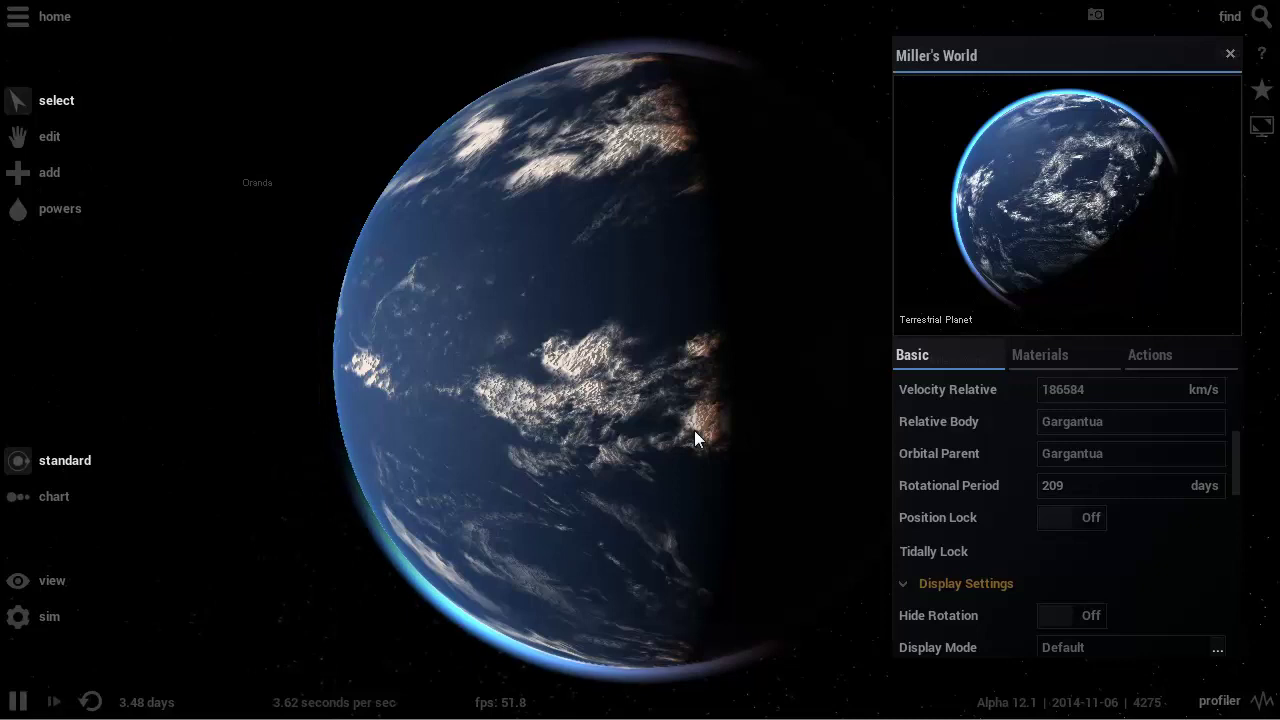
# Follow Miller's World along its orbital path around Gargantua from several angles, keeping its relative velocity in view.
pyautogui.scroll(-5, 696, 440)
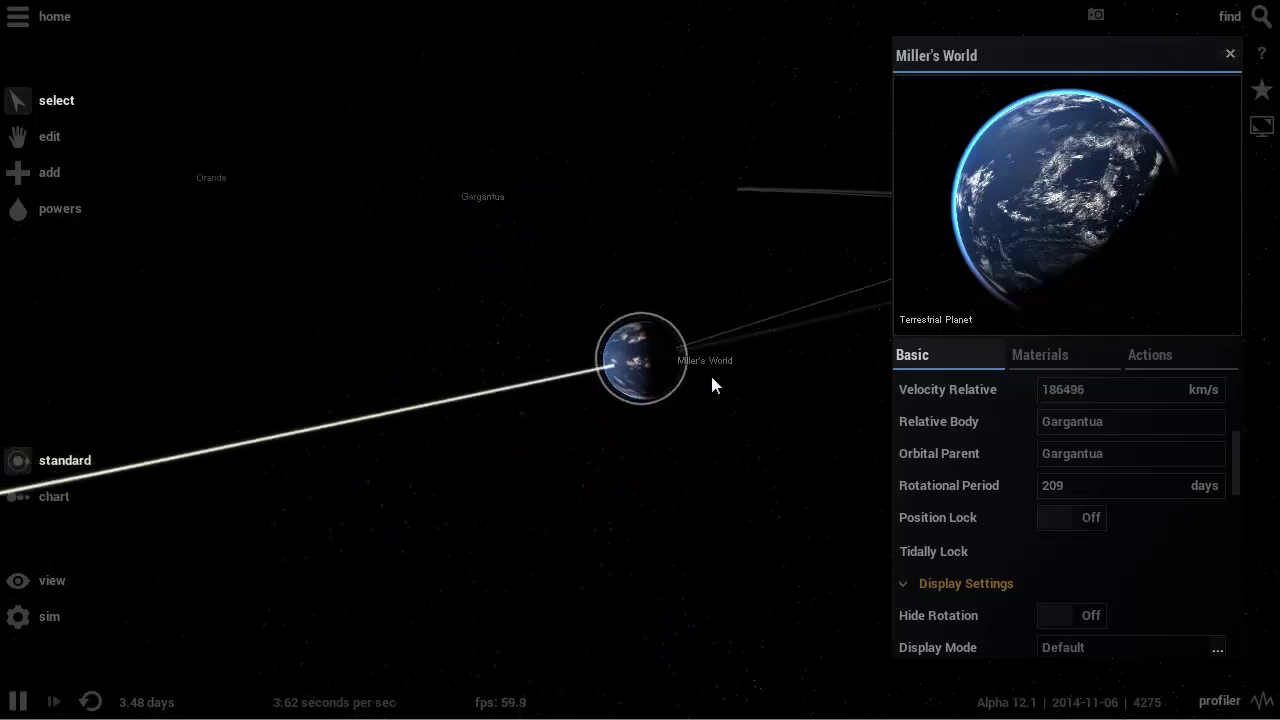
pyautogui.moveTo(712, 385); pyautogui.dragTo(597, 390)
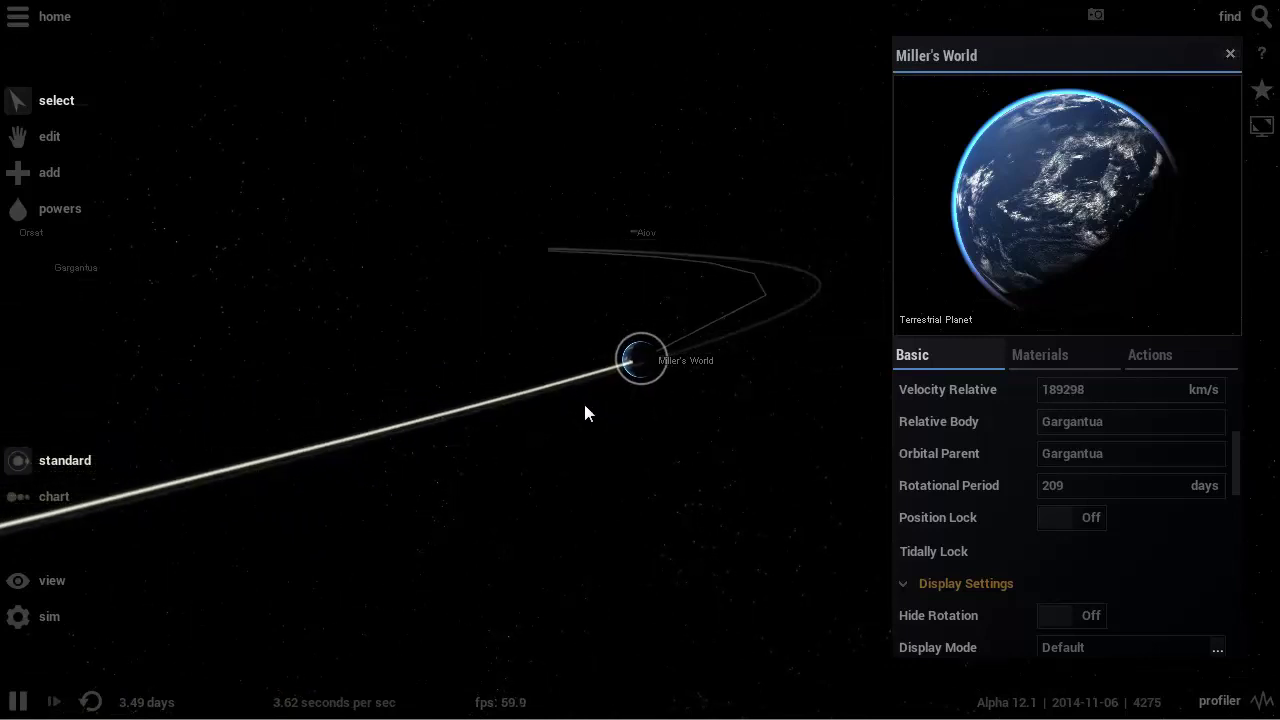
pyautogui.scroll(-3, 585, 405)
pyautogui.moveTo(649, 403); pyautogui.dragTo(414, 403)
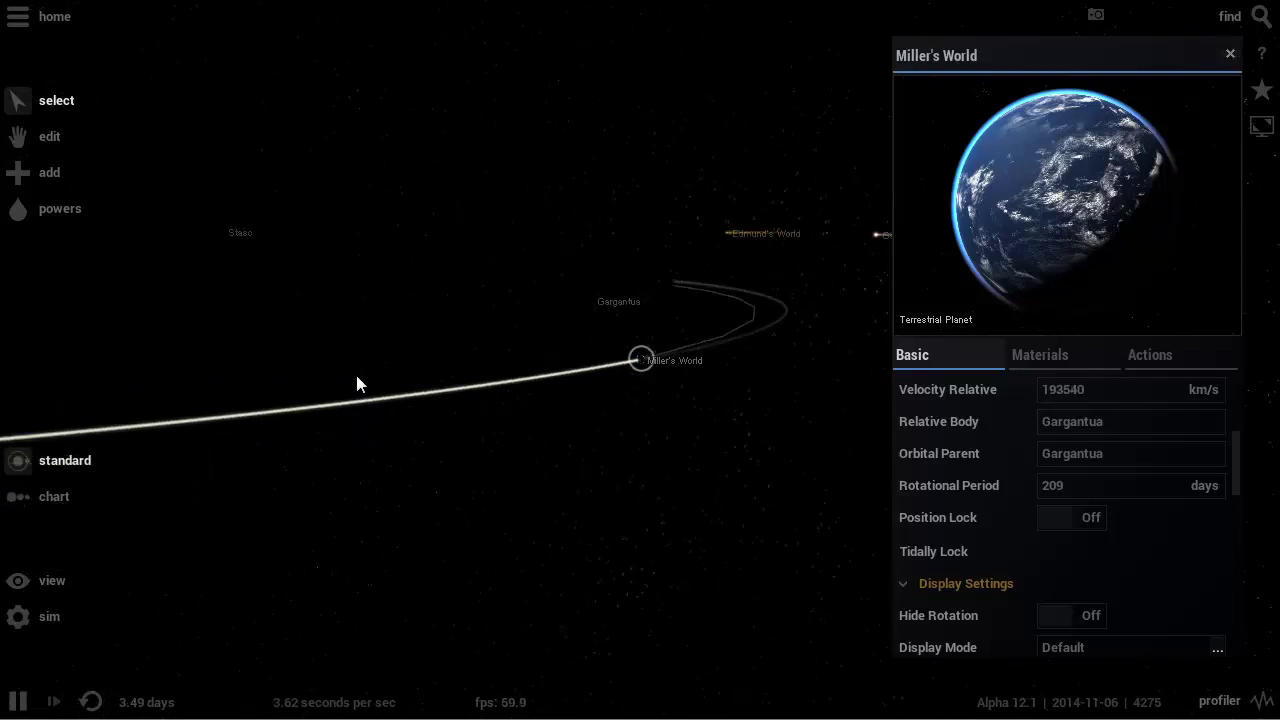
pyautogui.moveTo(357, 376); pyautogui.dragTo(621, 380)
pyautogui.scroll(5, 625, 375)
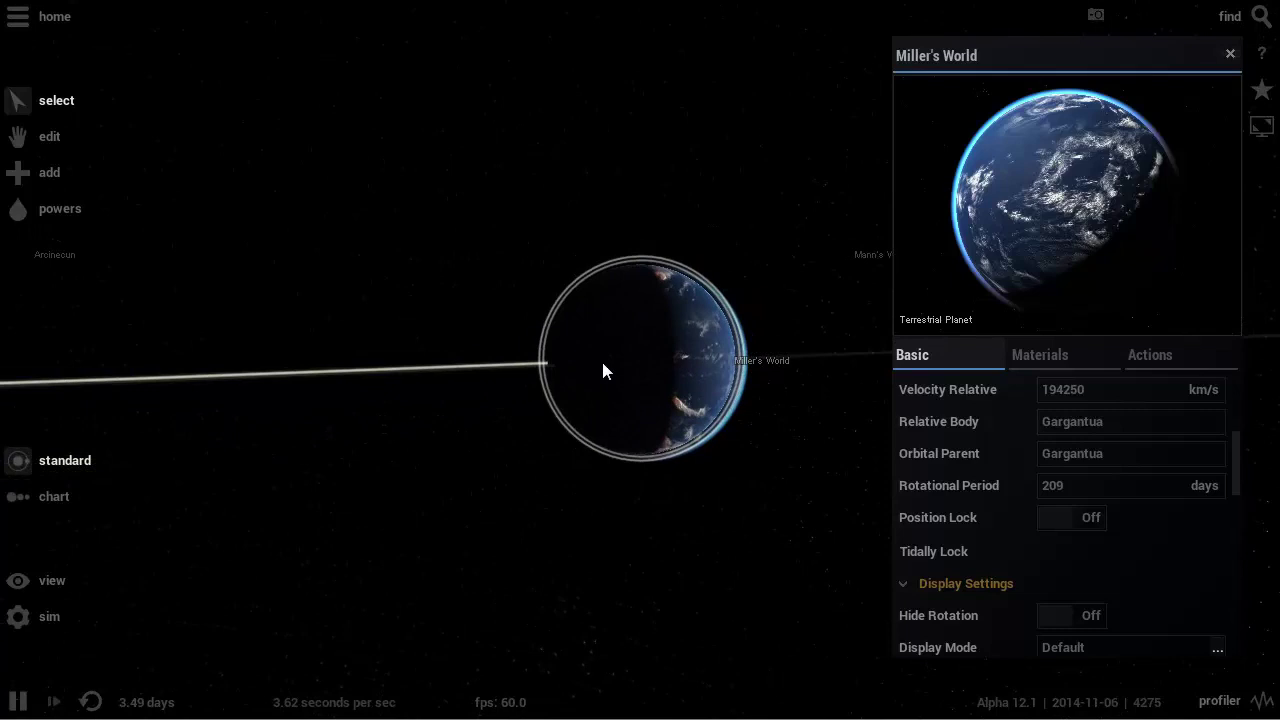
pyautogui.scroll(-4, 620, 370)
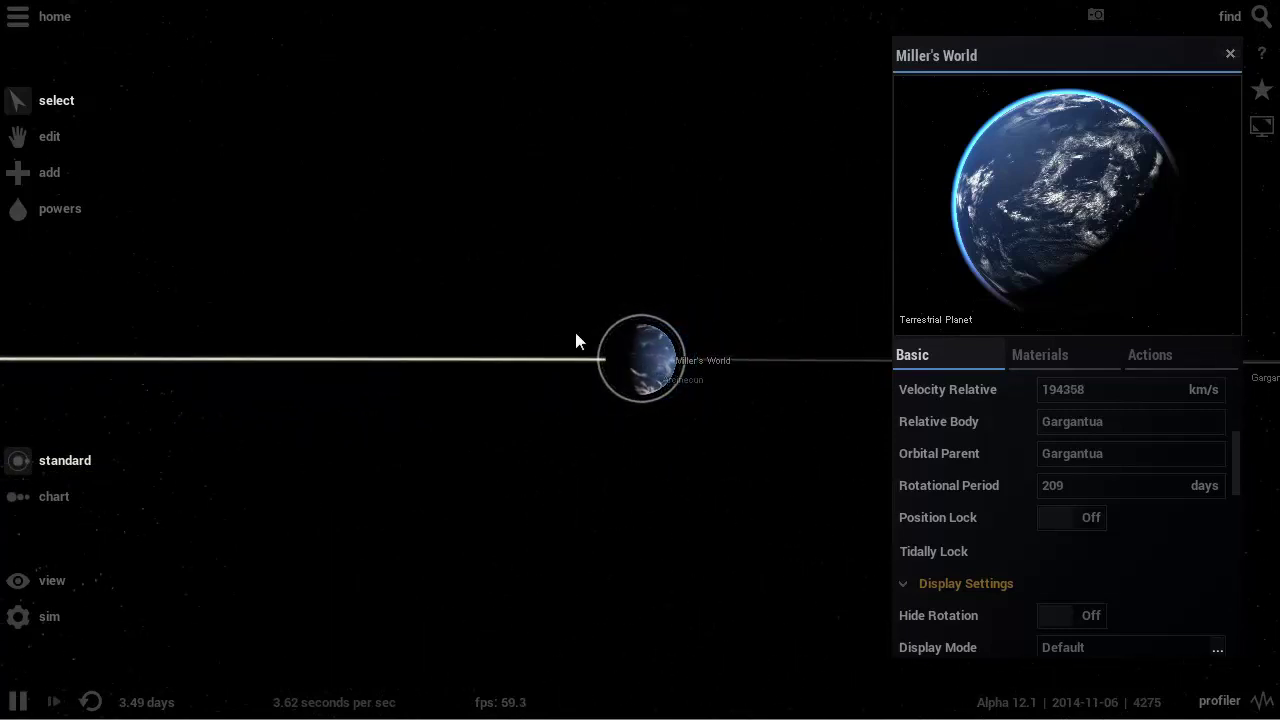
pyautogui.moveTo(576, 334); pyautogui.dragTo(809, 399)
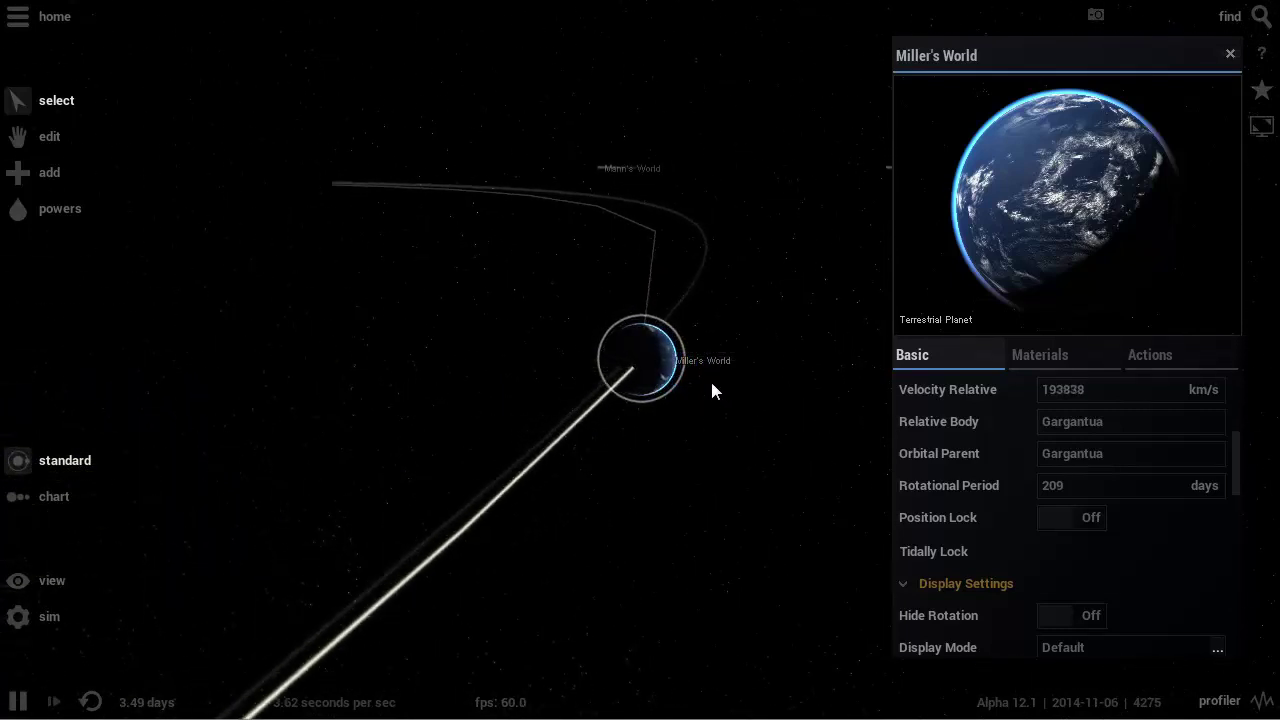
pyautogui.scroll(-3, 712, 383)
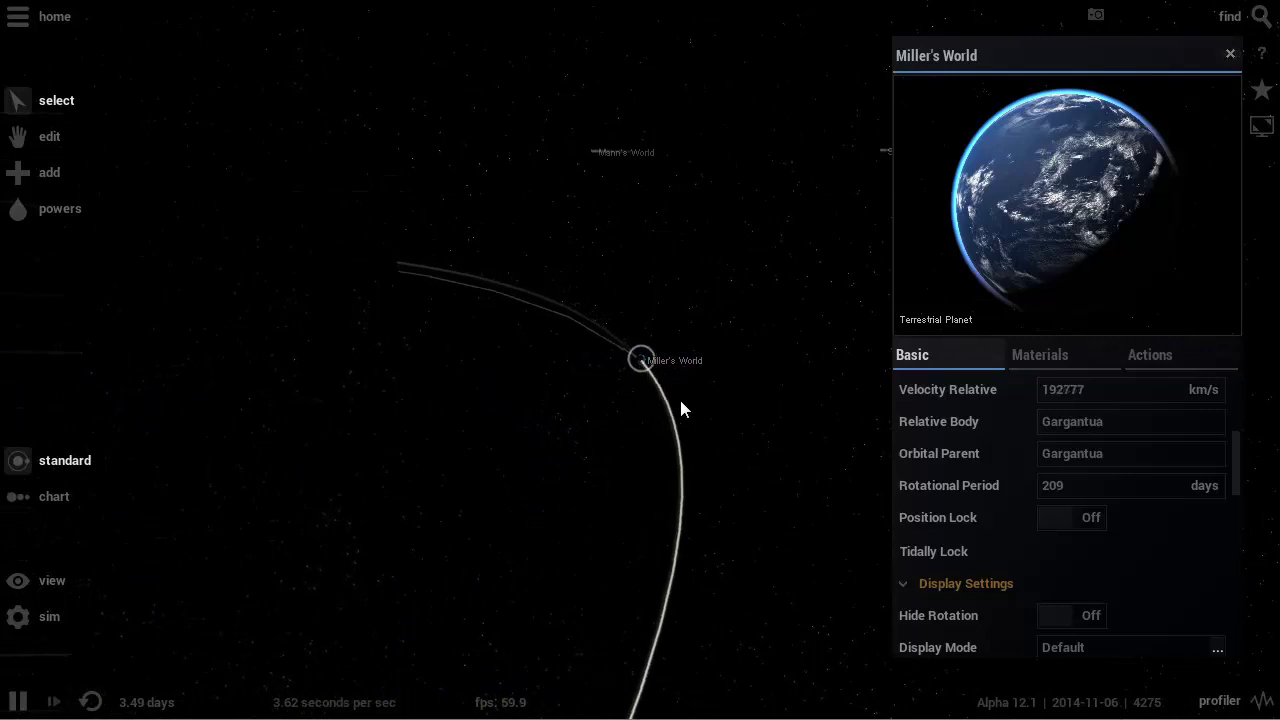